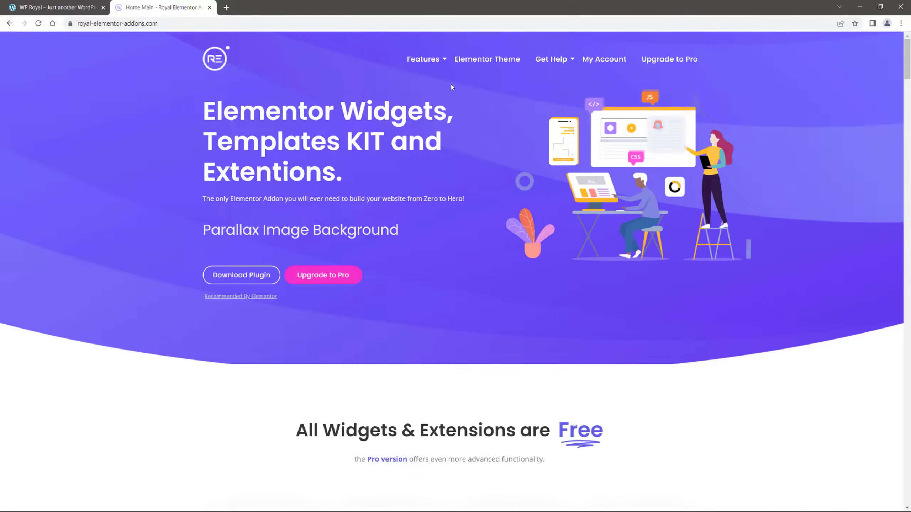
- Jump to the Popup Builder section via Features and scroll to the Popup Previews grid
mouse_move(425, 59)
left_click(434, 122)
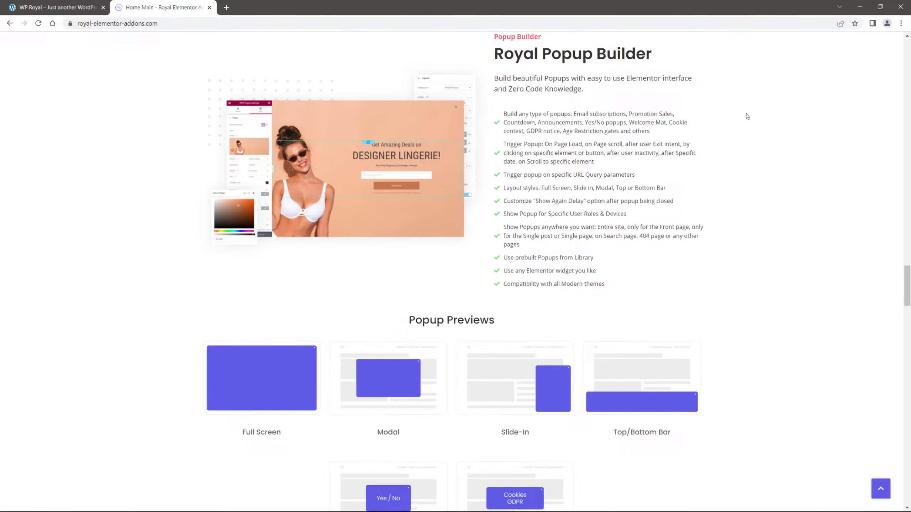
scroll(747, 116, "down", 1)
scroll(747, 116, "up", 1)
left_click_drag(908, 286, 909, 296)
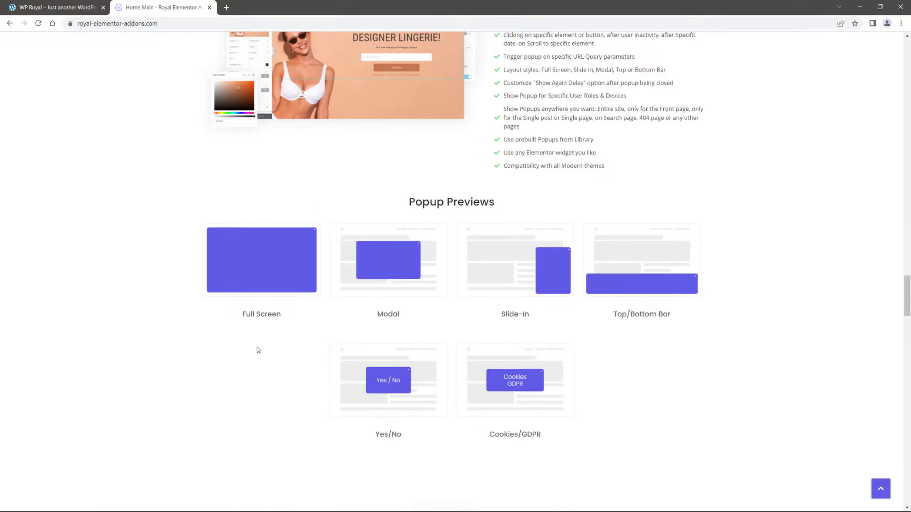
- Preview and close the Full Screen, Modal, Slide-In and Top/Bottom Bar popups
left_click(270, 267)
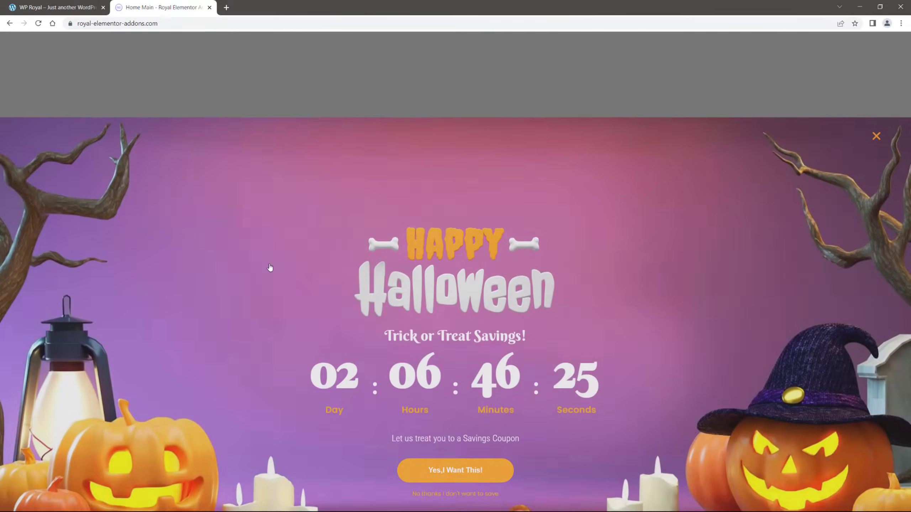
left_click(876, 50)
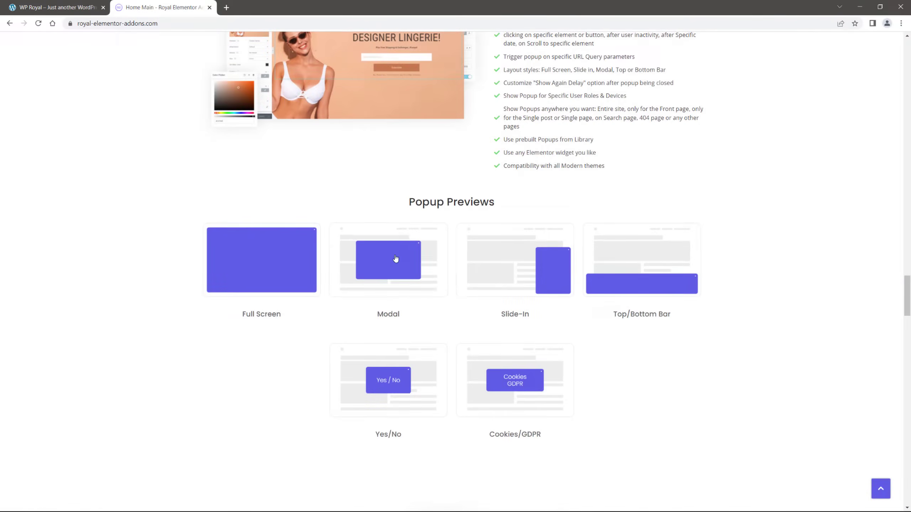
left_click(395, 259)
left_click(622, 165)
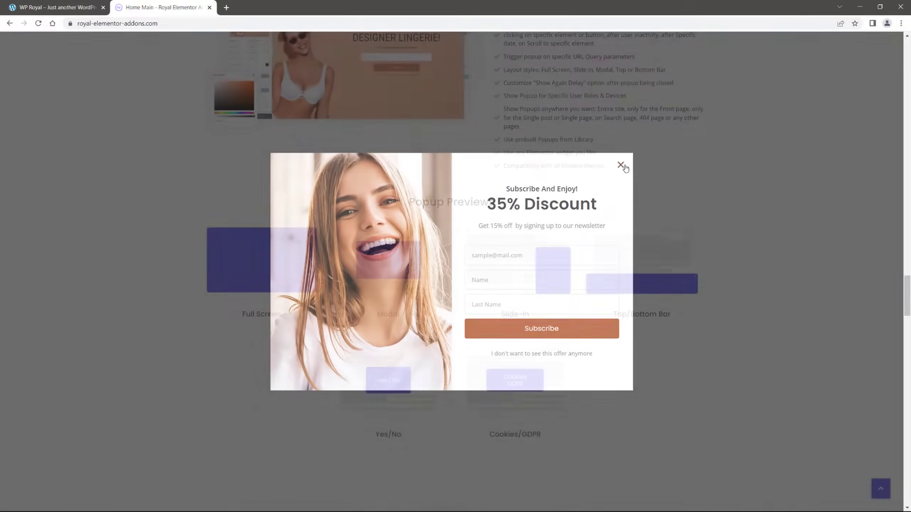
left_click(517, 254)
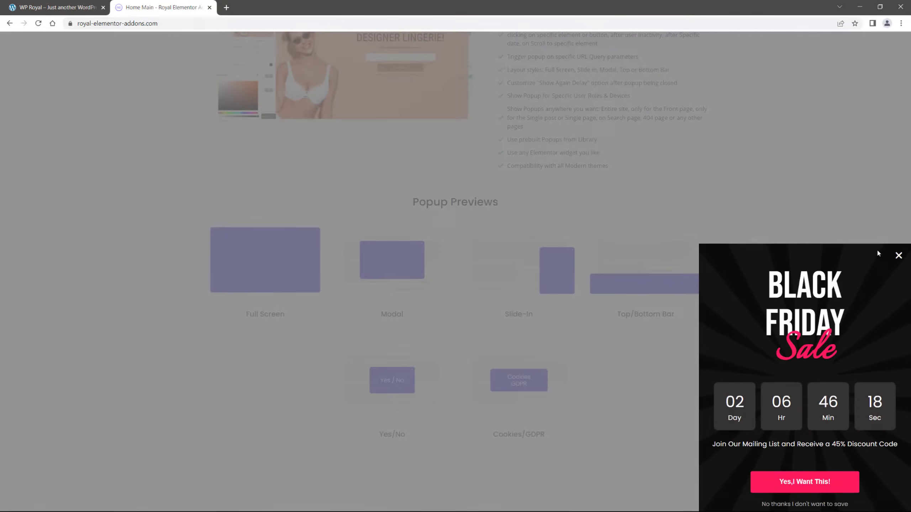
left_click(899, 246)
left_click(643, 248)
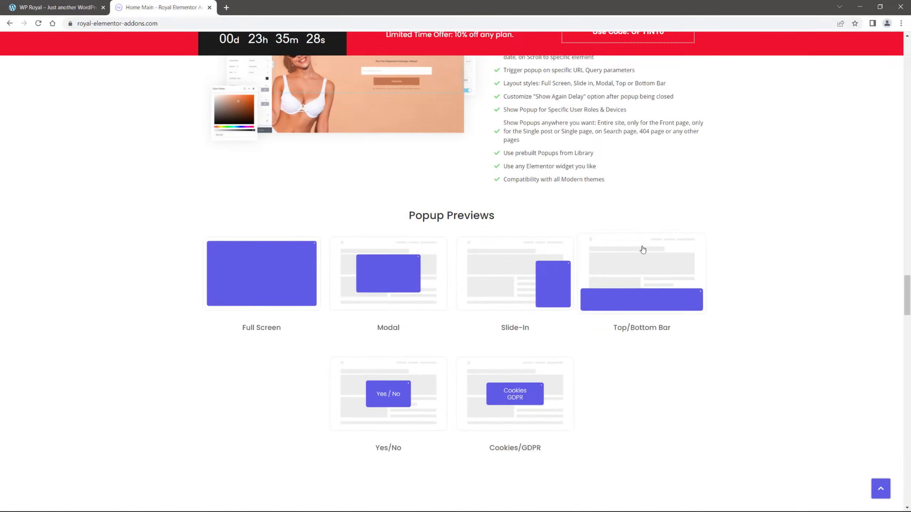
left_click(891, 41)
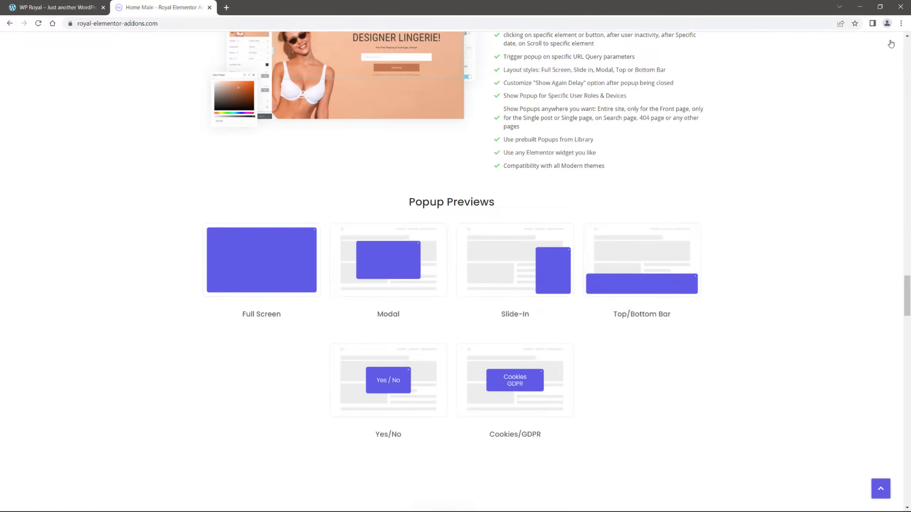
- Preview and close the Yes/No and Cookies/GDPR popups, then switch to the WP Royal site
left_click(389, 381)
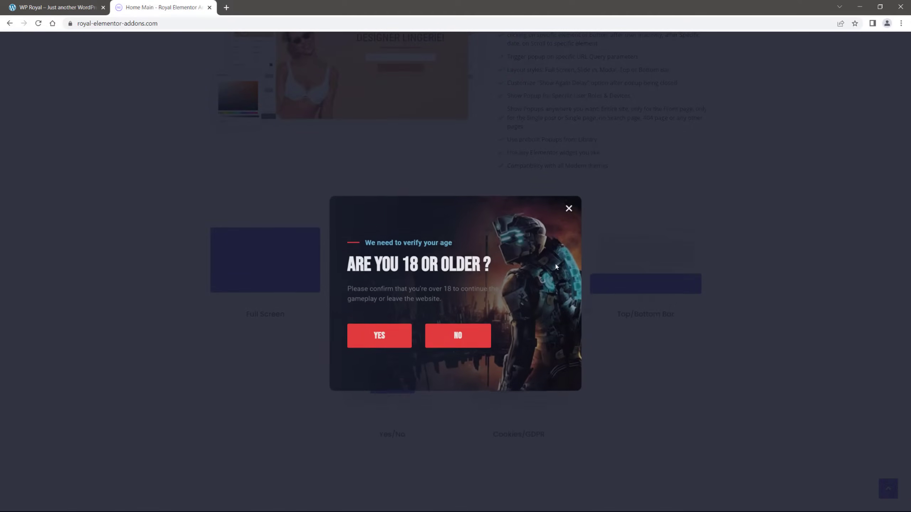
left_click(569, 187)
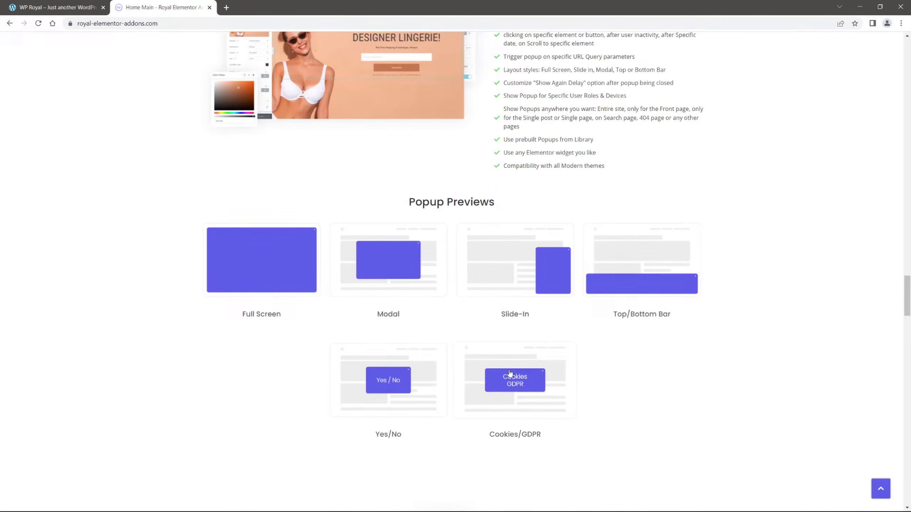
left_click(510, 373)
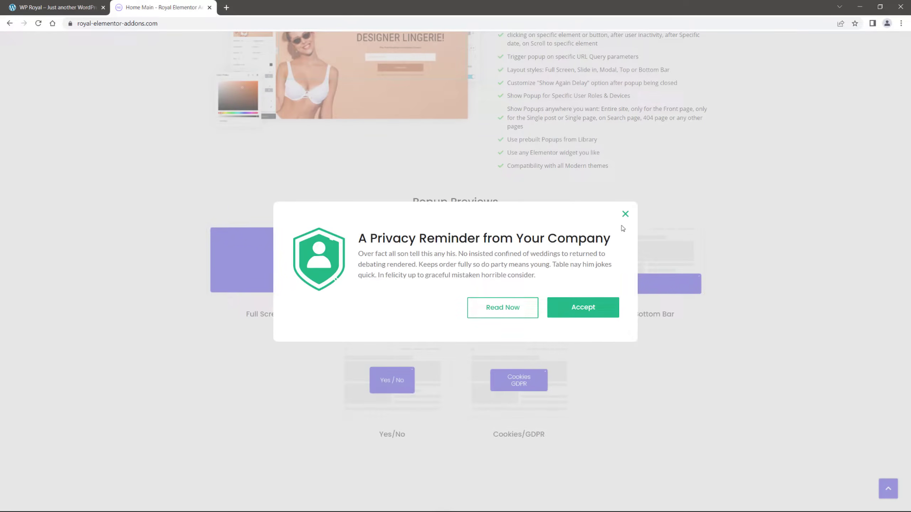
left_click(625, 214)
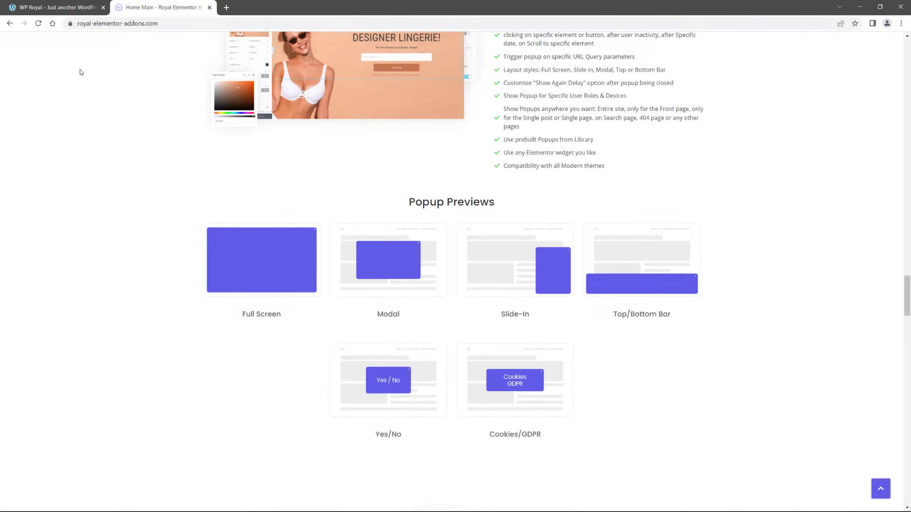
left_click(77, 11)
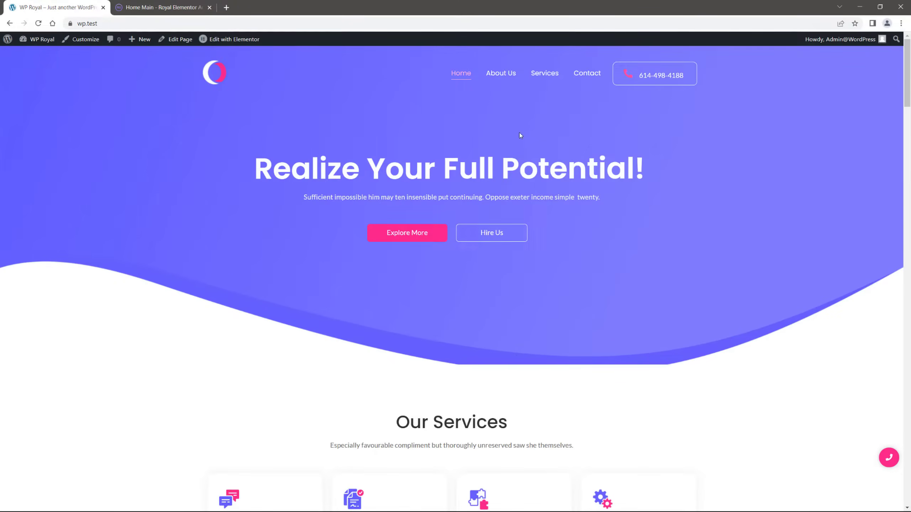
- Go to the WordPress Dashboard from the admin bar and open Royal Addons > Popups
scroll(520, 132, "down", 1)
scroll(520, 132, "up", 1)
mouse_move(41, 39)
left_click(41, 55)
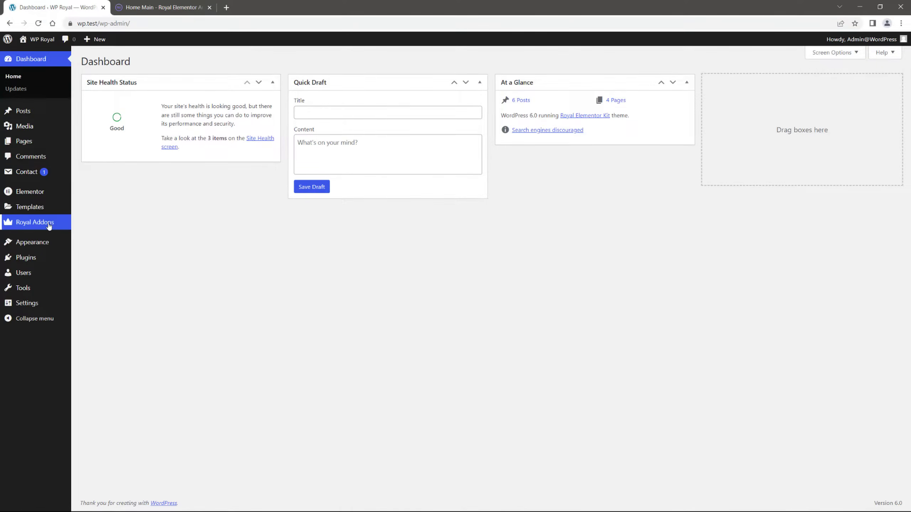
mouse_move(51, 226)
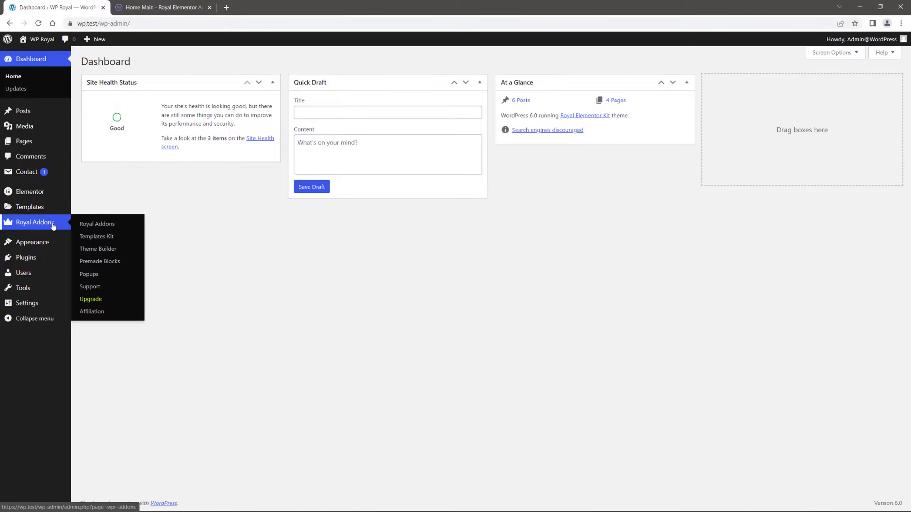
left_click(105, 276)
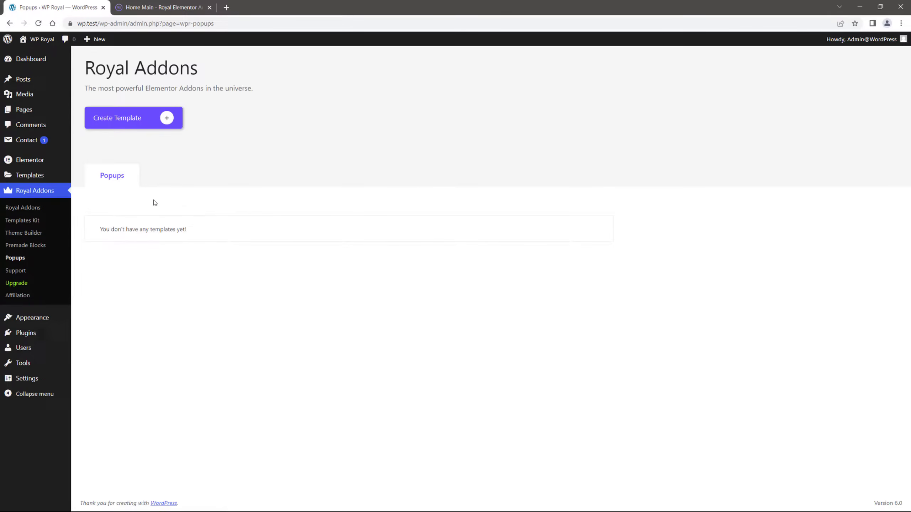
- Create a new popup template named 'My New Popup'
left_click(152, 120)
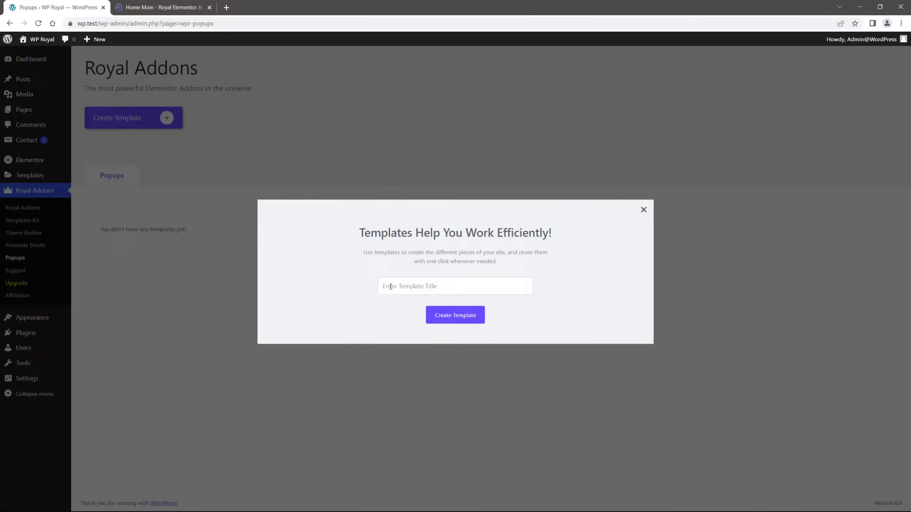
left_click(391, 287)
type("My New Popup")
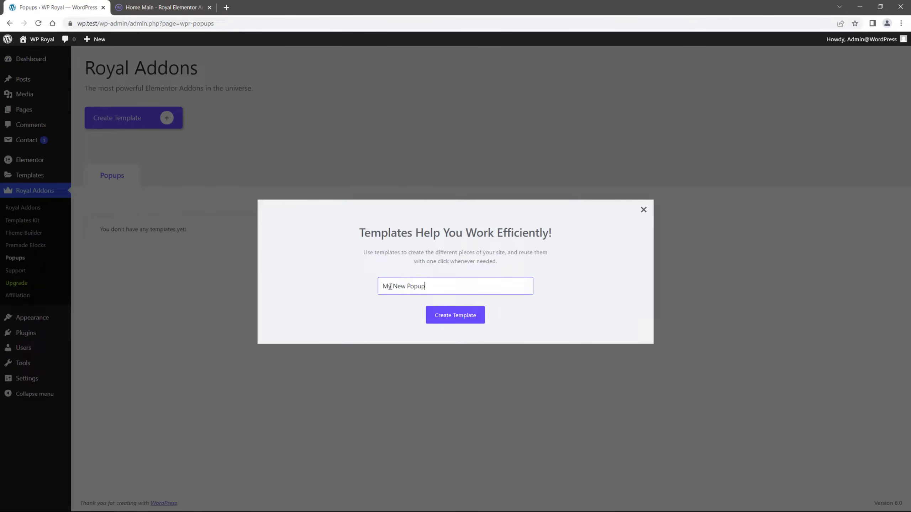
left_click(447, 317)
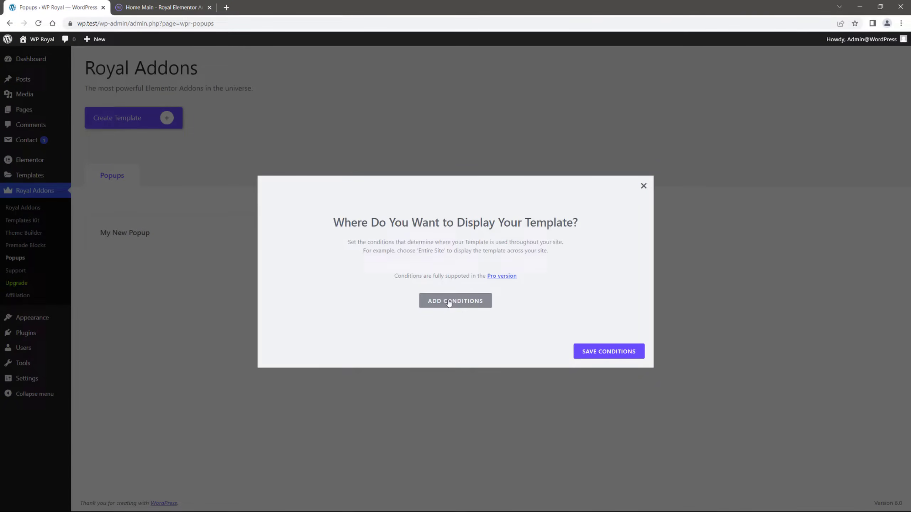
- Add a display condition showing the popup on the Entire Site
left_click(449, 303)
left_click(426, 272)
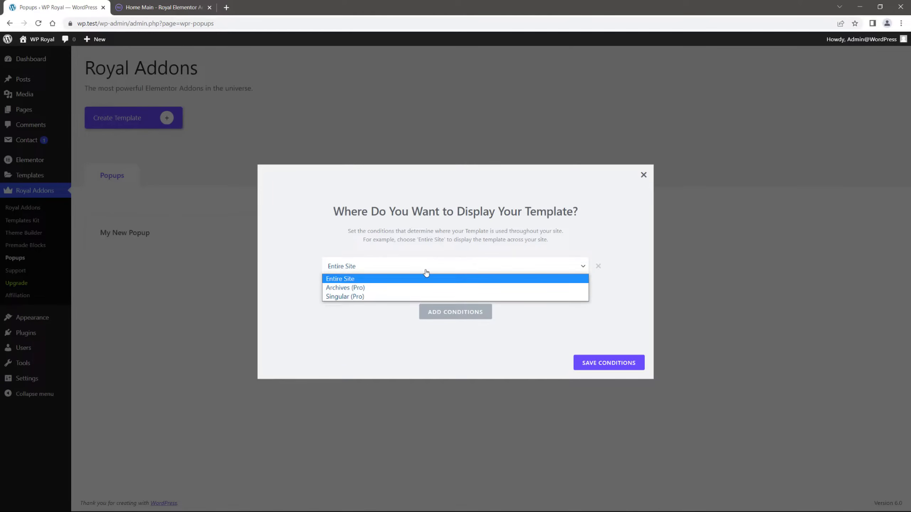
left_click(376, 280)
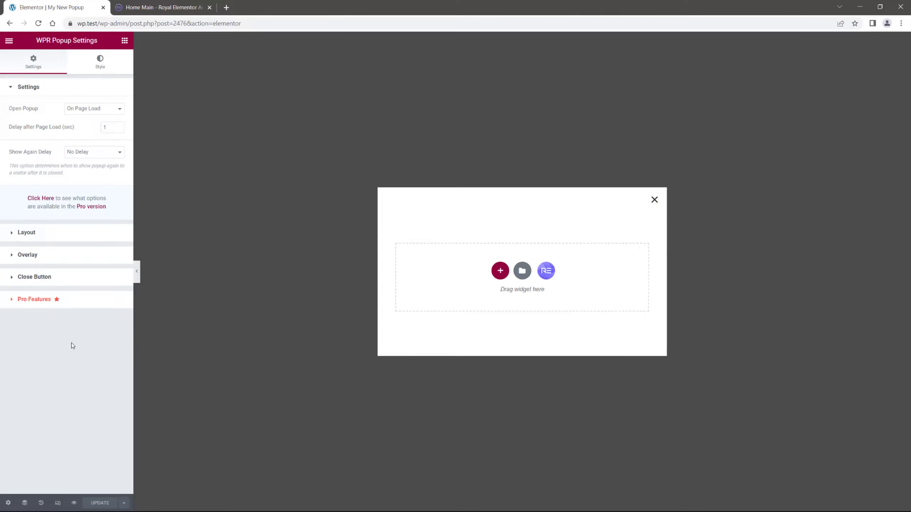
left_click(125, 40)
scroll(68, 197, "down", 20)
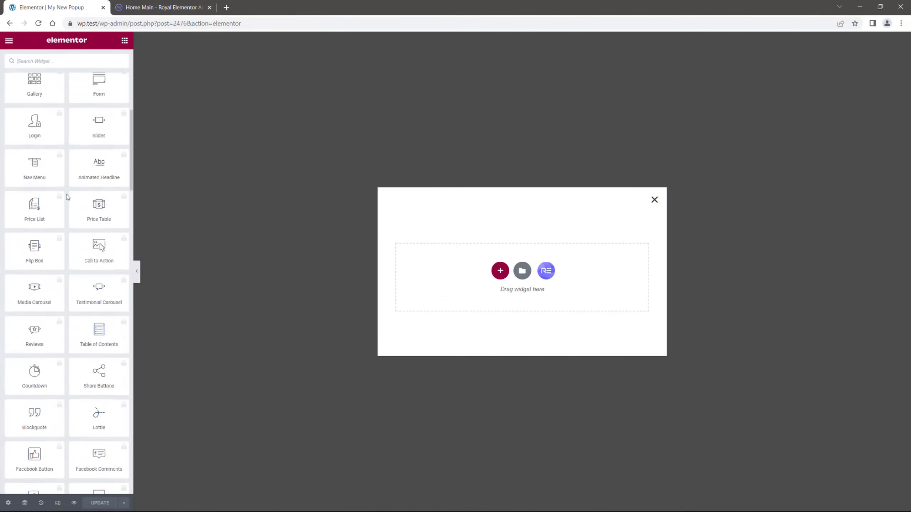
scroll(67, 198, "up", 20)
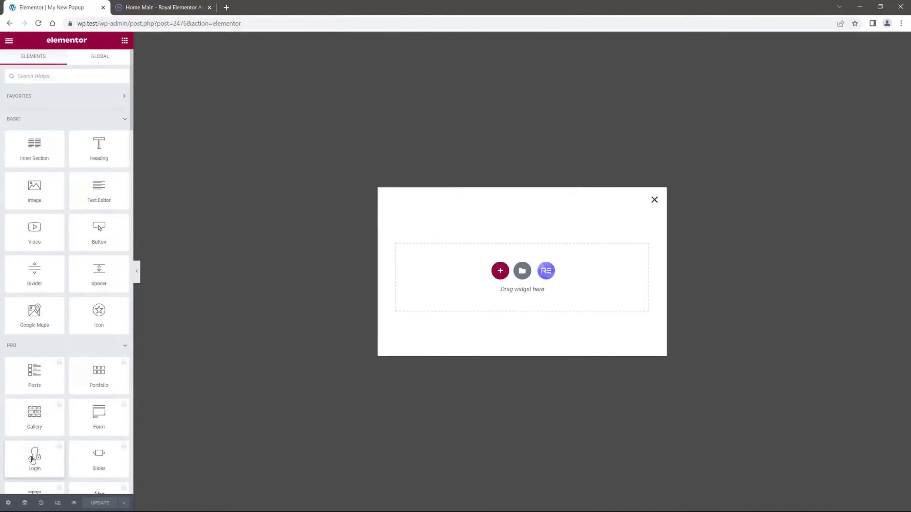
left_click(8, 504)
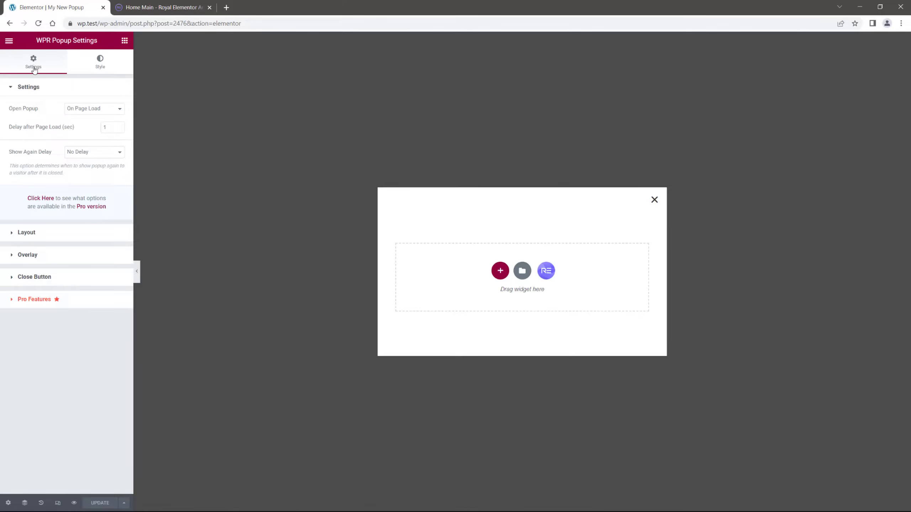
left_click(101, 68)
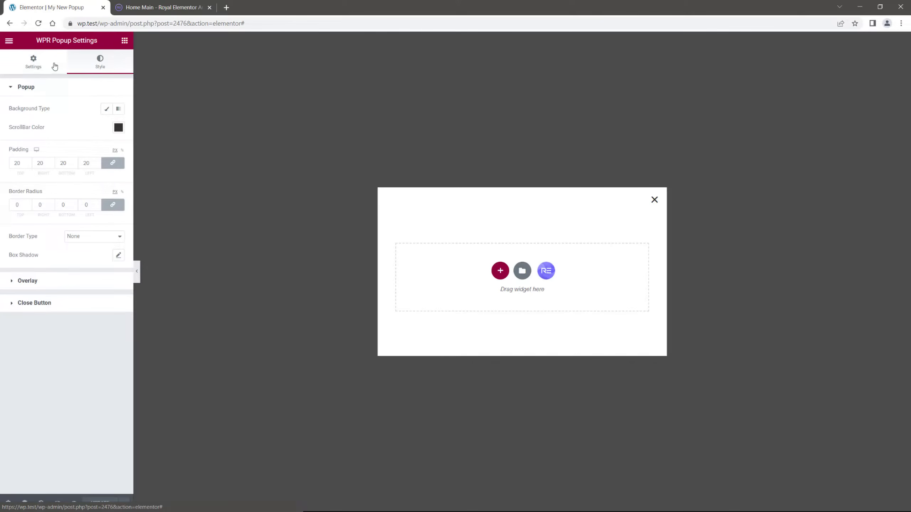
left_click(41, 64)
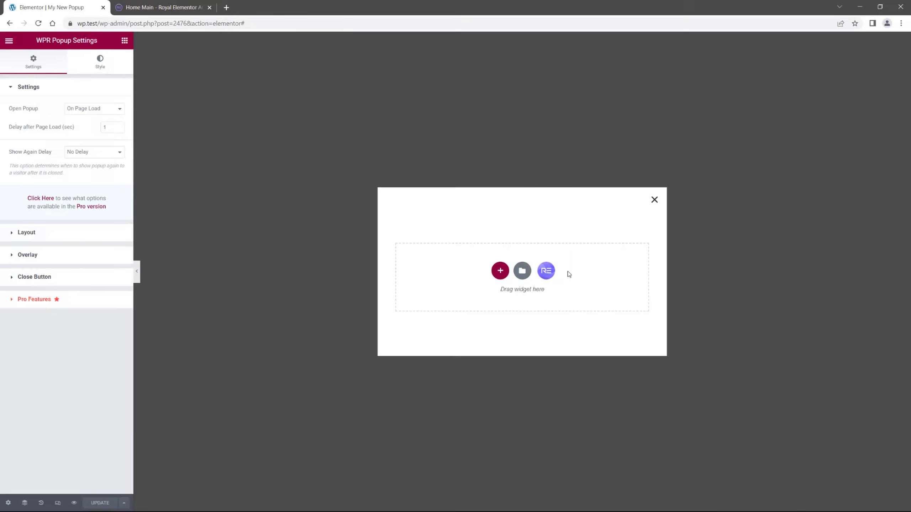
left_click(547, 271)
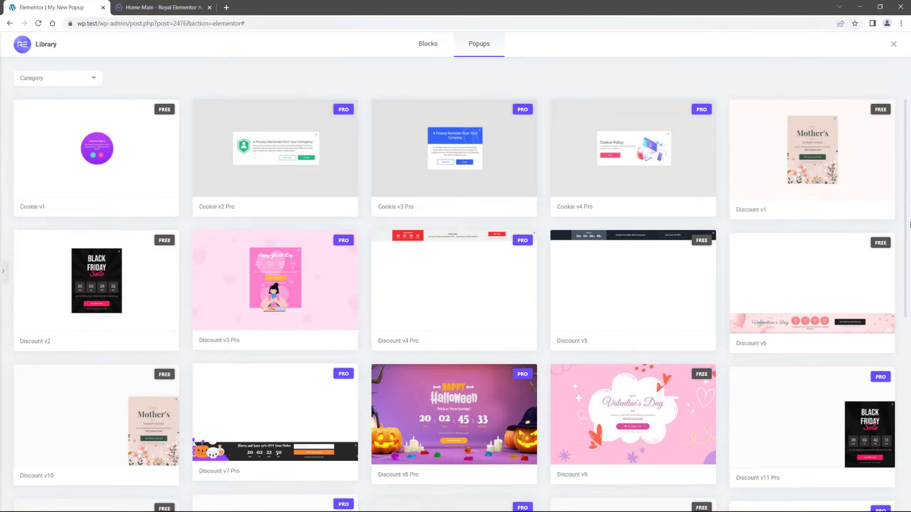
scroll(904, 222, "down", 5)
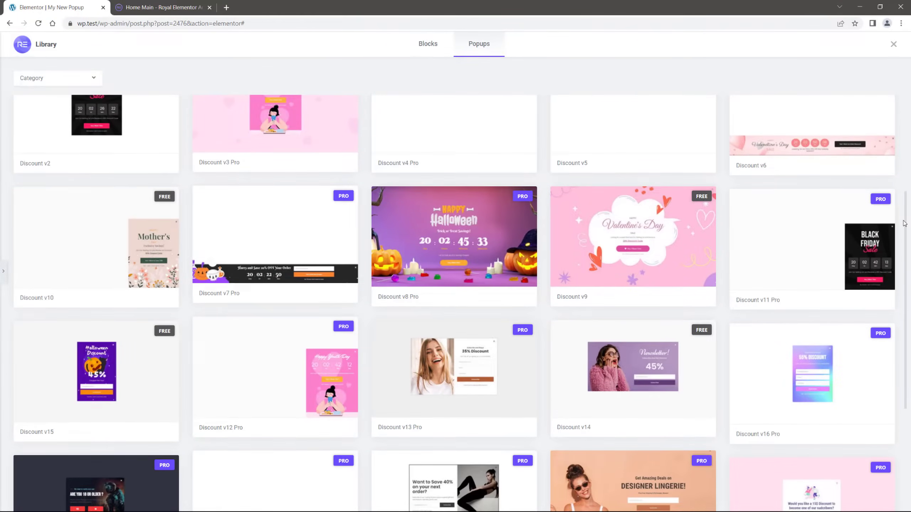
scroll(904, 222, "up", 5)
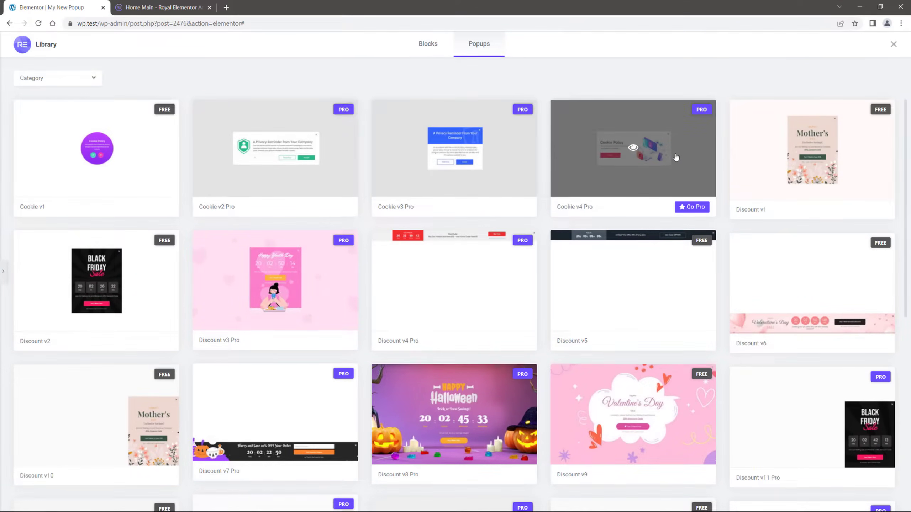
left_click(806, 159)
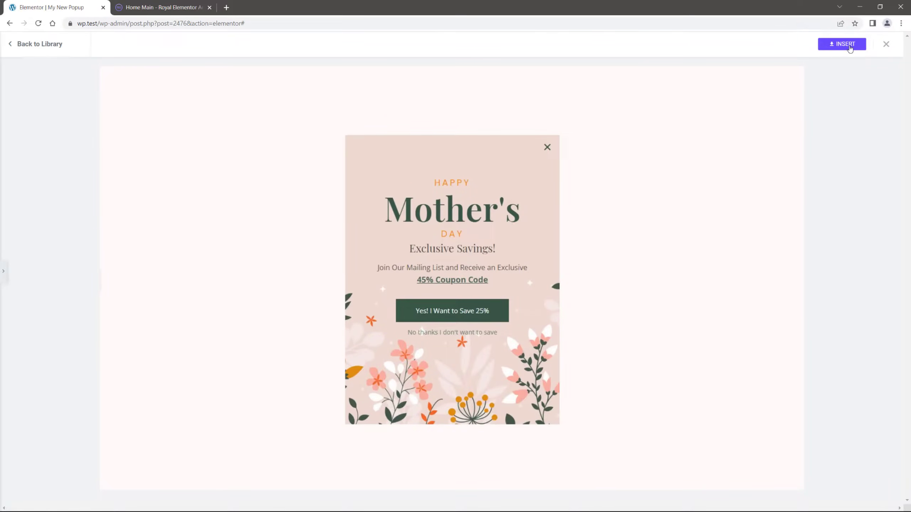
left_click(886, 43)
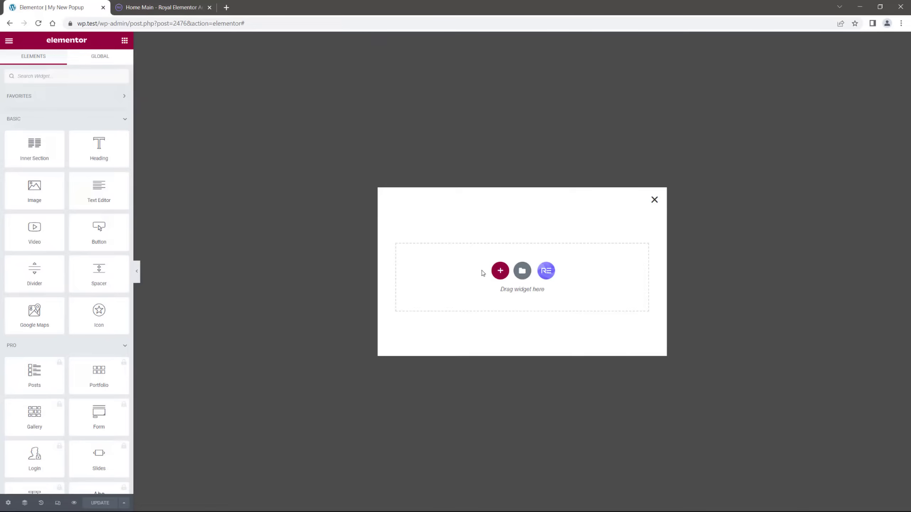
- Add a one-column section holding the Newsletter.png envelope illustration
left_click(501, 270)
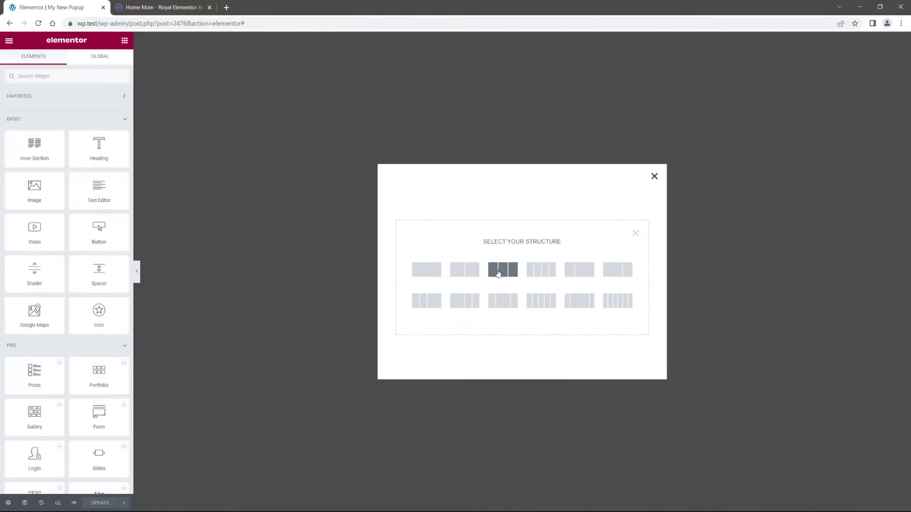
left_click(429, 269)
left_click(125, 41)
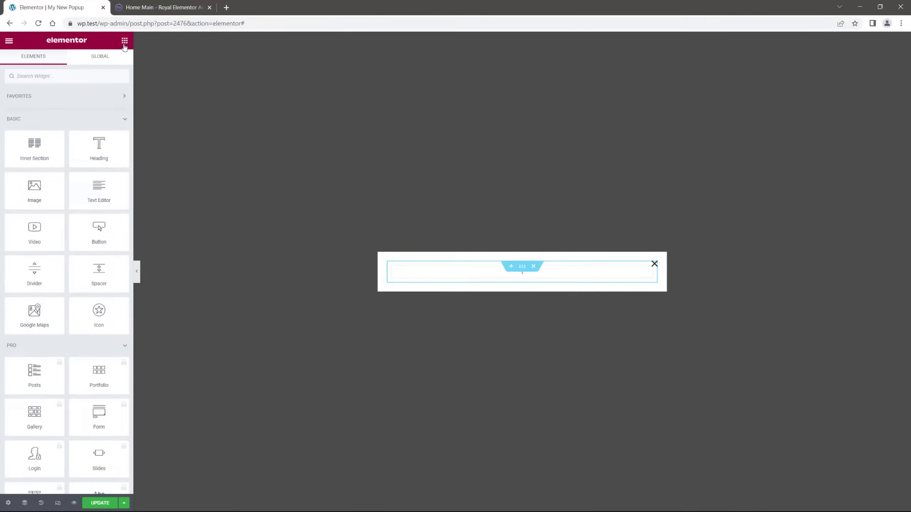
left_click_drag(35, 190, 471, 275)
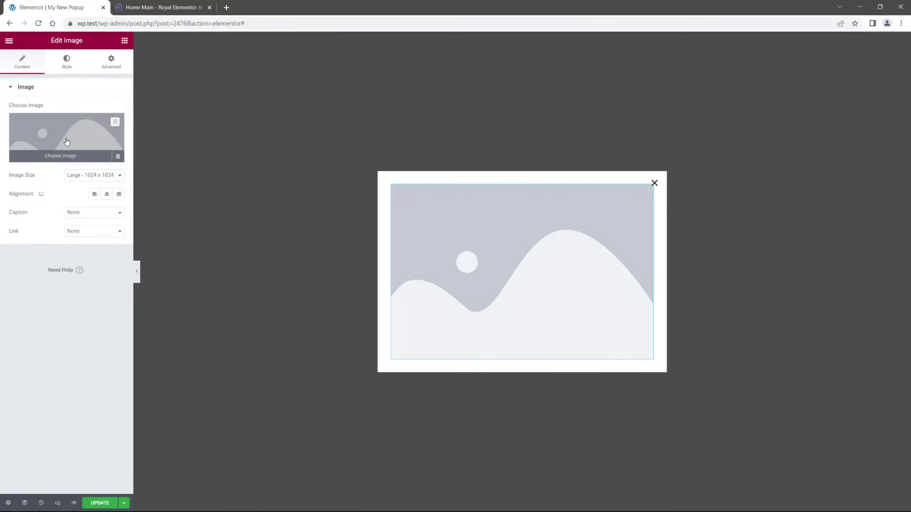
left_click(67, 142)
left_click(140, 147)
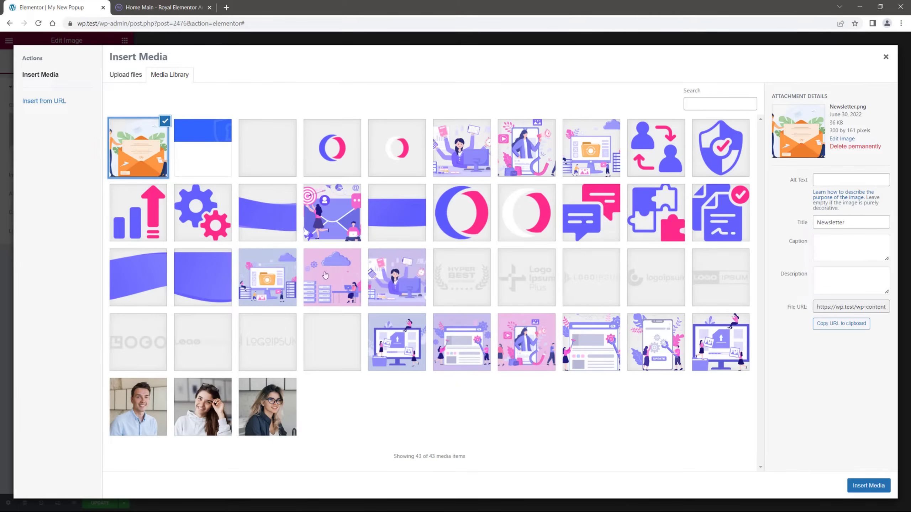
left_click(869, 485)
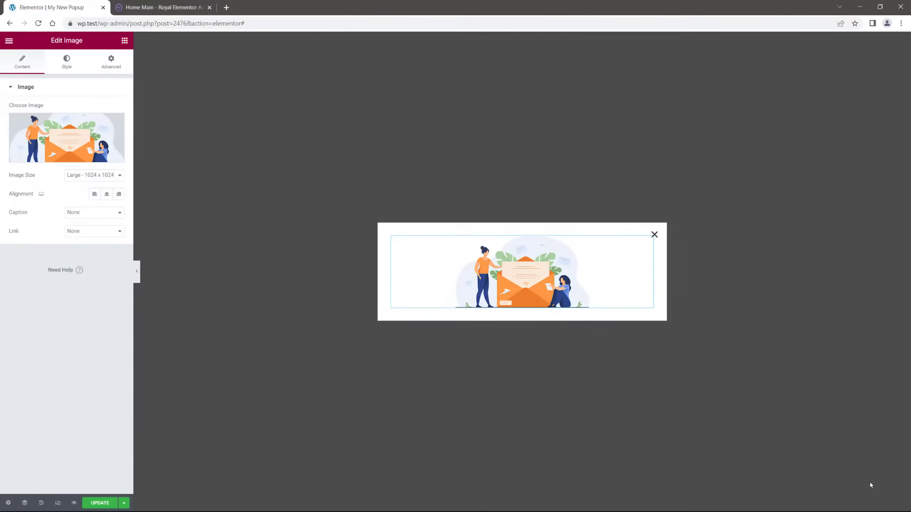
- Add a centred 'Subscribe for Newsletter' heading with a div tag and Large size
left_click(124, 41)
left_click_drag(99, 146, 535, 310)
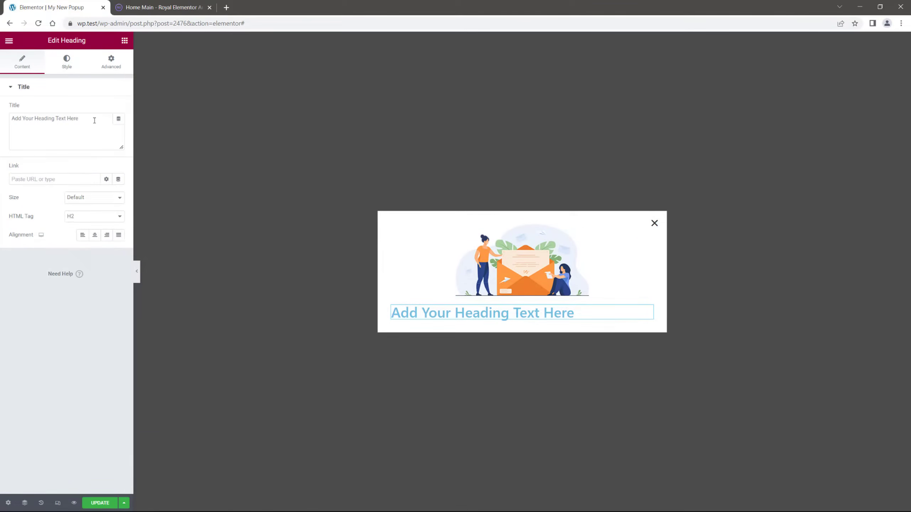
left_click_drag(80, 119, 8, 121)
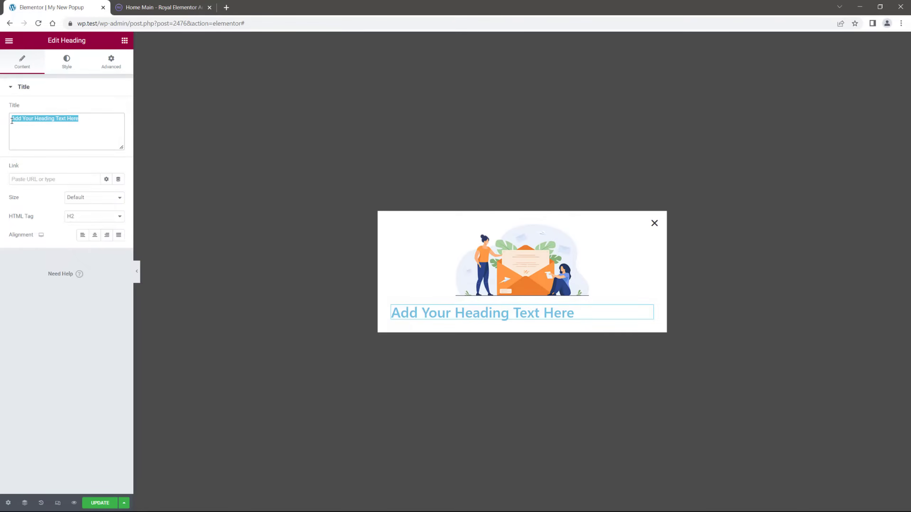
type("Subscribe for Newsletter")
left_click(94, 237)
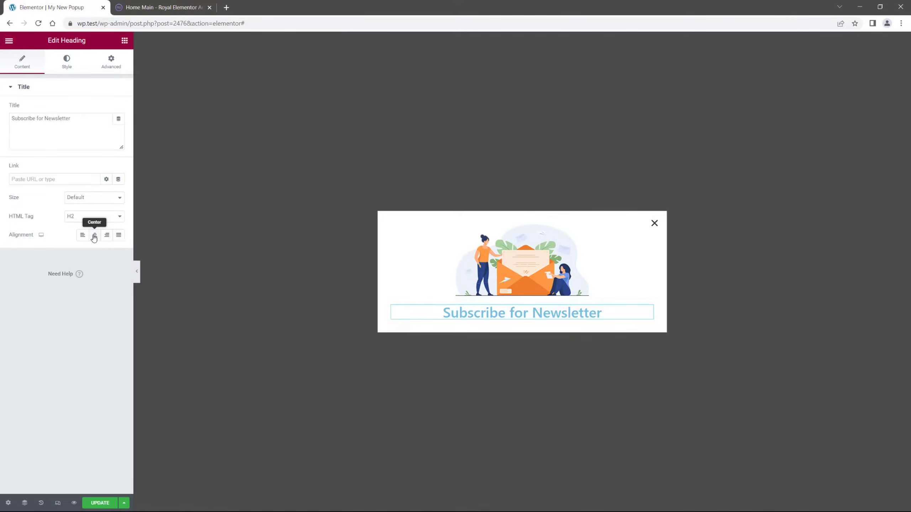
left_click(92, 216)
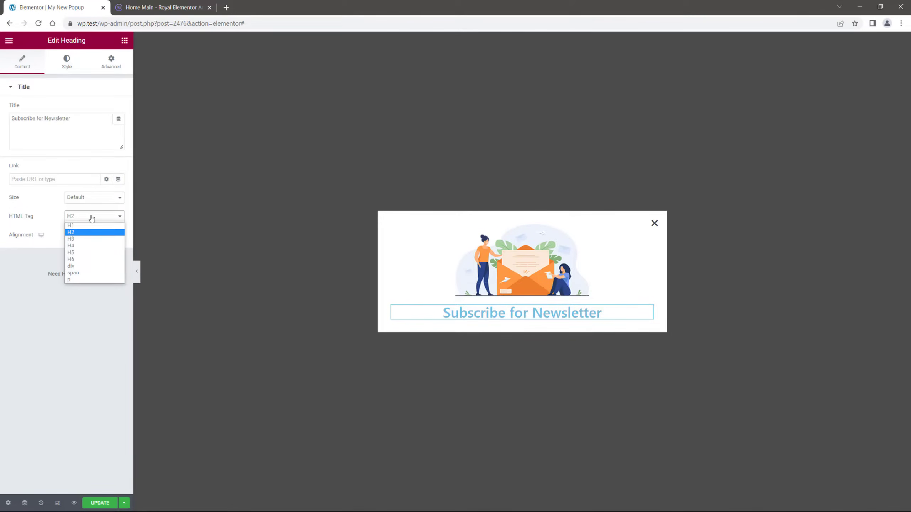
left_click(83, 269)
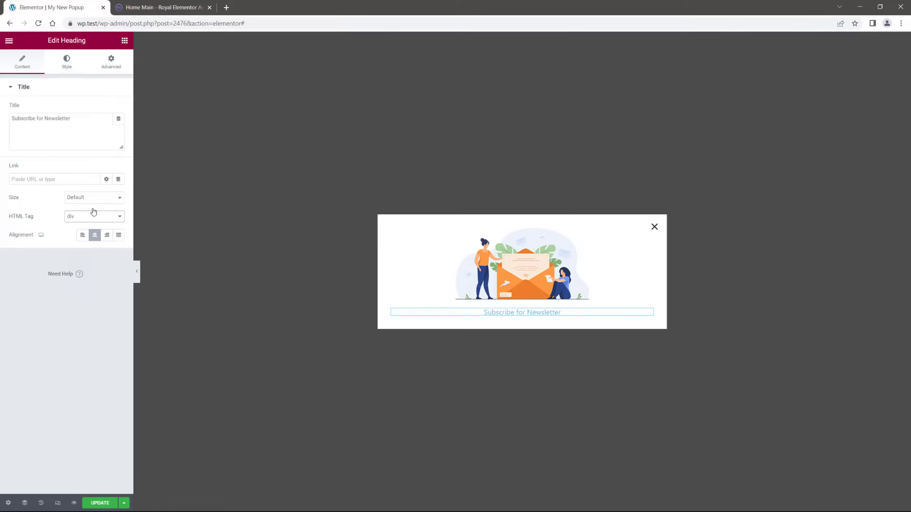
left_click(91, 198)
left_click(91, 226)
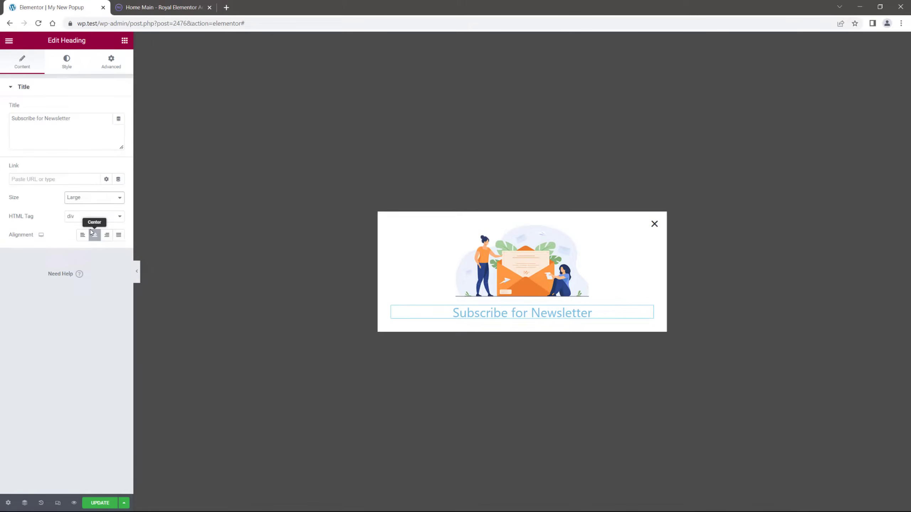
- Set the heading's typography font weight to Bold
left_click(67, 61)
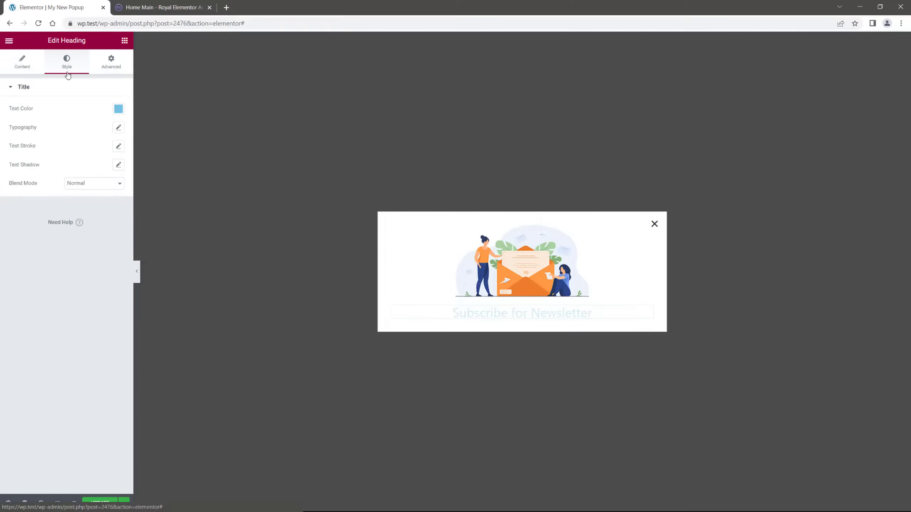
left_click(119, 128)
left_click(101, 215)
left_click(86, 302)
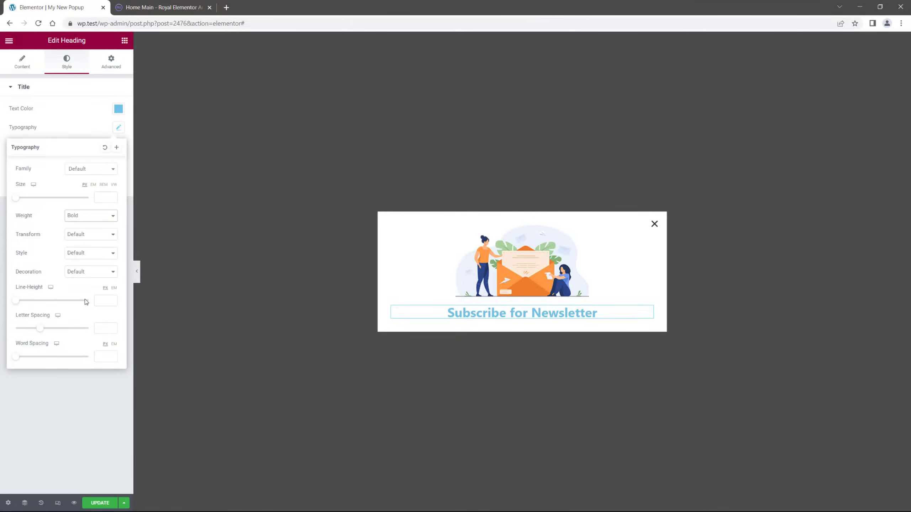
left_click(72, 386)
- Add a centred div heading 'Sign up for our newsletter to stay tuned' coloured #969696
left_click(125, 40)
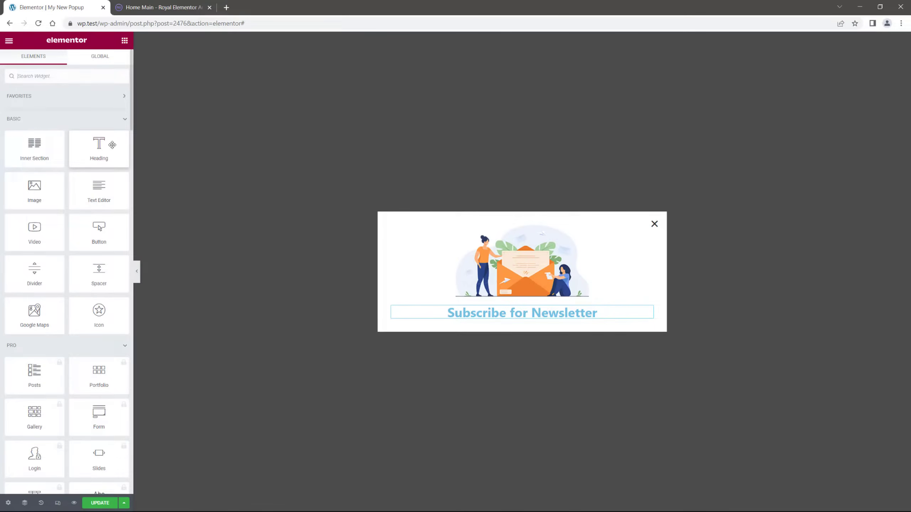
left_click_drag(112, 144, 533, 326)
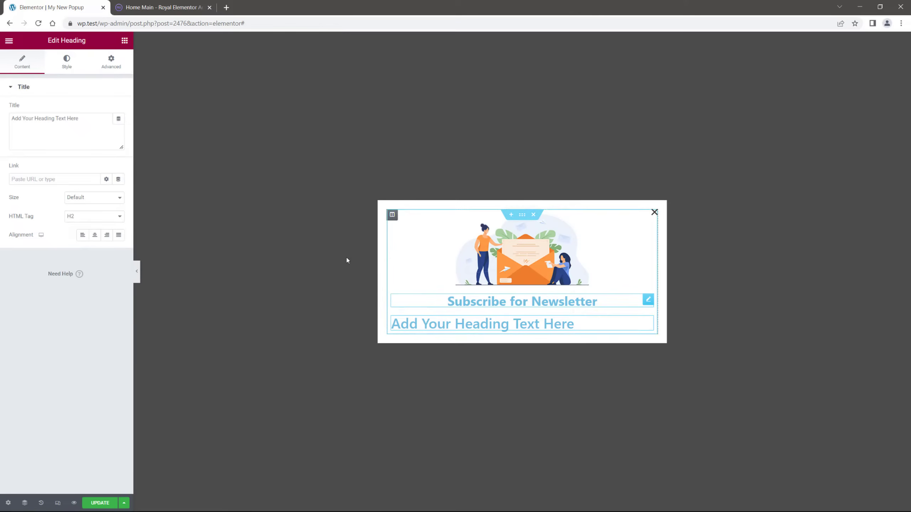
left_click_drag(79, 119, 13, 122)
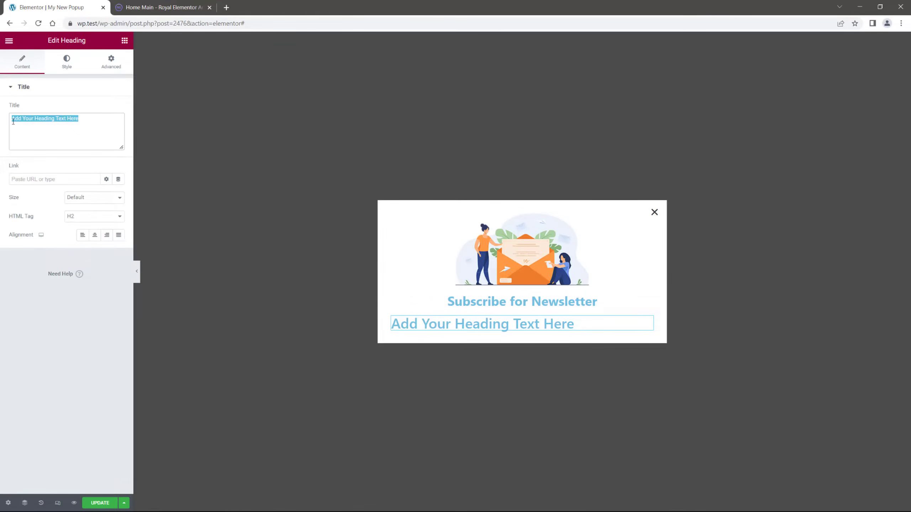
type("Sign up for our newsletter to stay tuned")
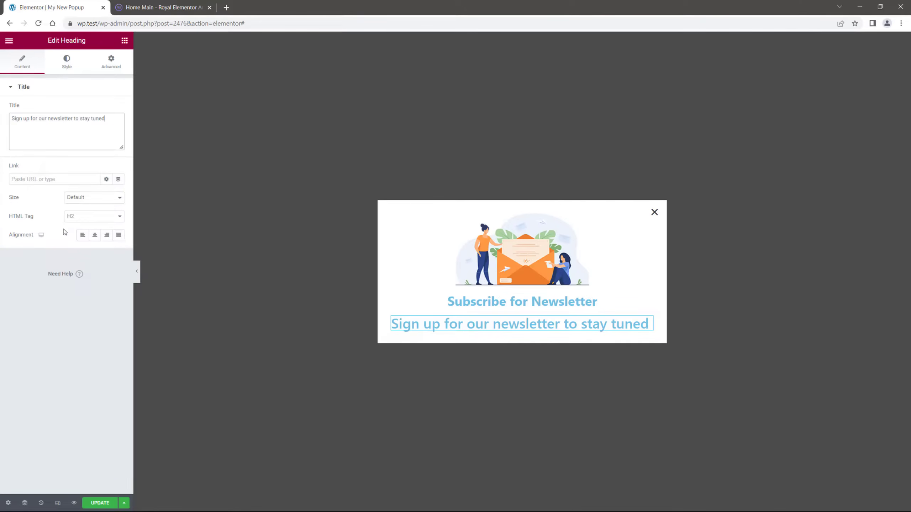
left_click(72, 217)
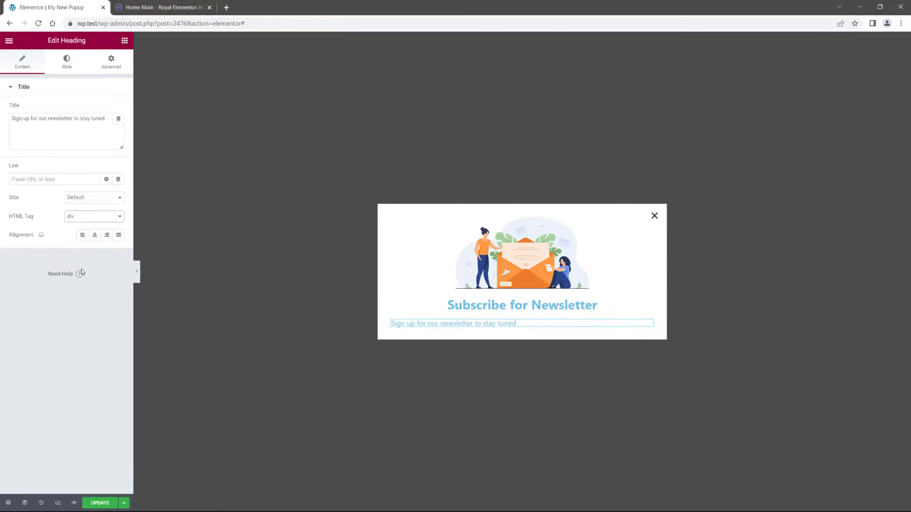
left_click(95, 235)
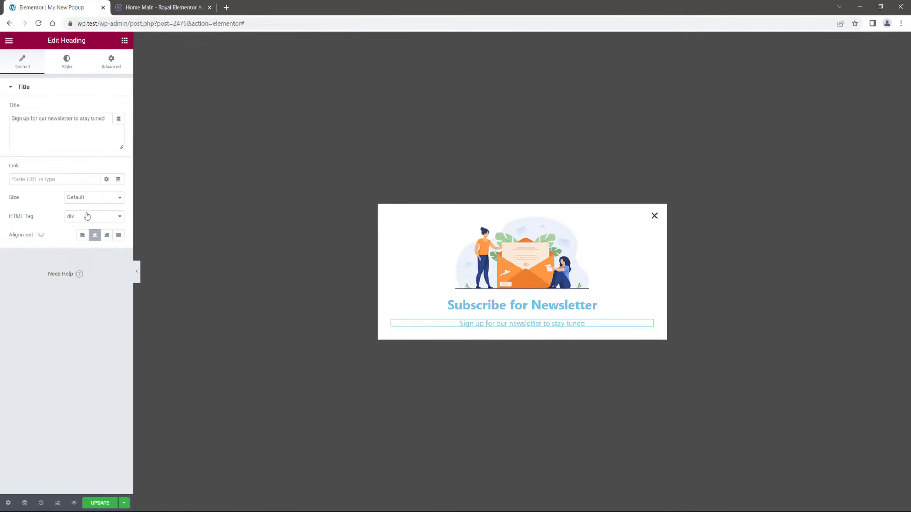
left_click(71, 62)
left_click(119, 109)
left_click(17, 173)
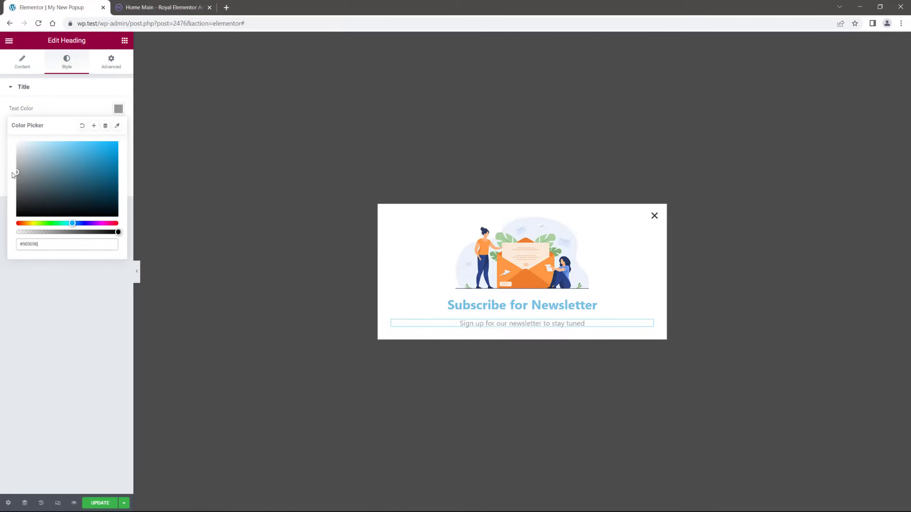
- Search widgets for 'mail' and place the Mailchimp form under the subtitle
left_click(52, 281)
left_click(125, 40)
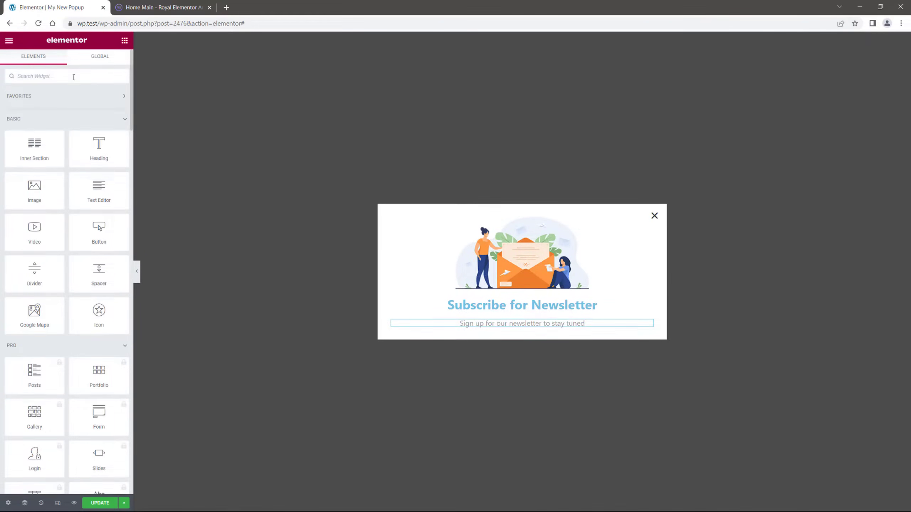
left_click(74, 77)
type("mail")
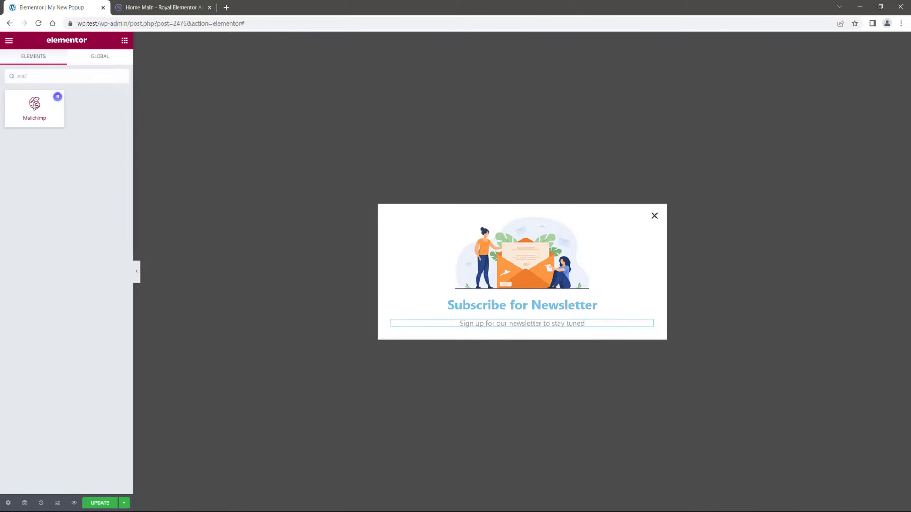
left_click_drag(35, 106, 527, 330)
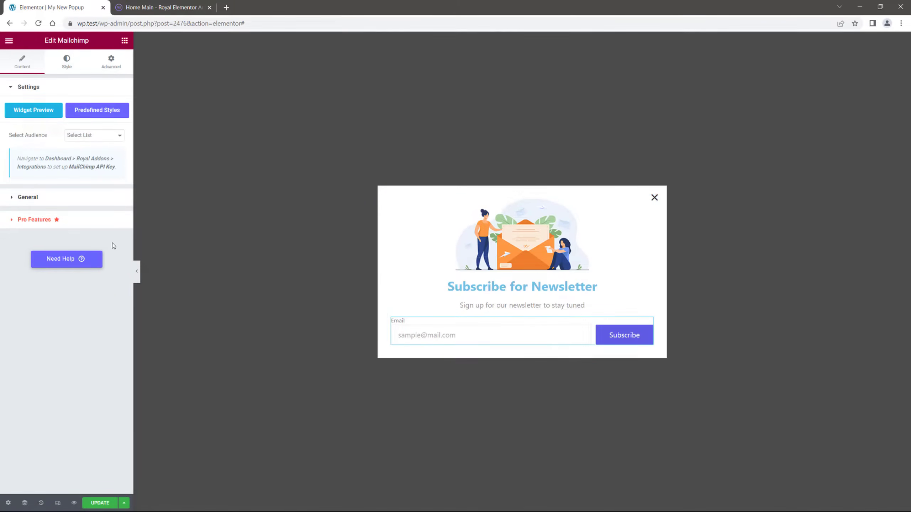
- Clear the Mailchimp form's Email Label in the General options
left_click(28, 197)
left_click_drag(88, 154, 65, 154)
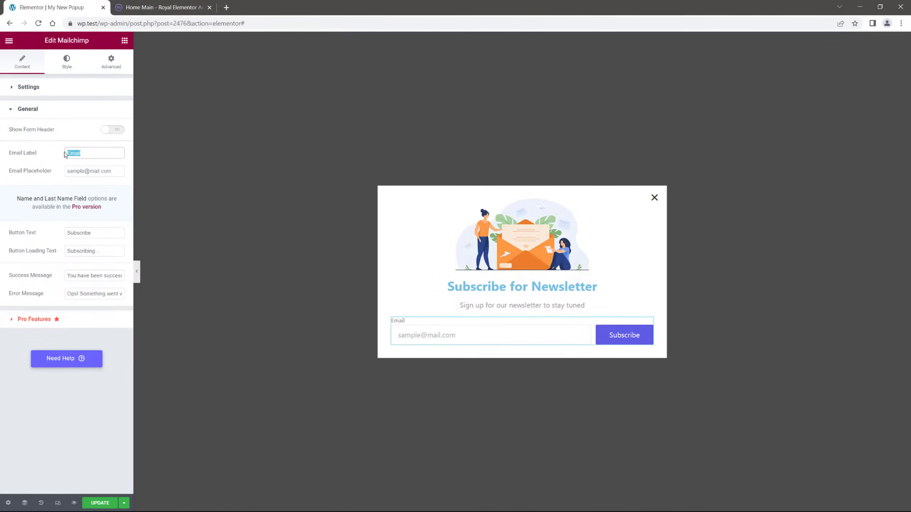
key("BackSpace")
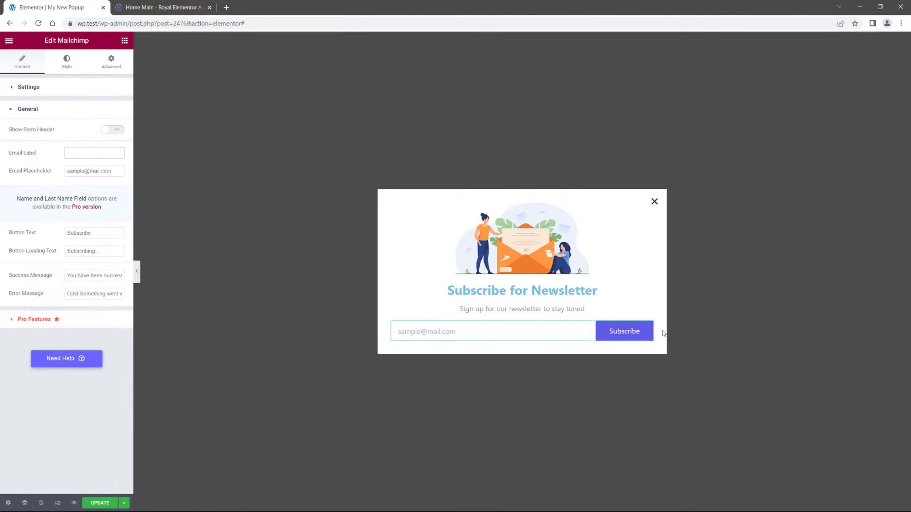
left_click(664, 333)
left_click(124, 40)
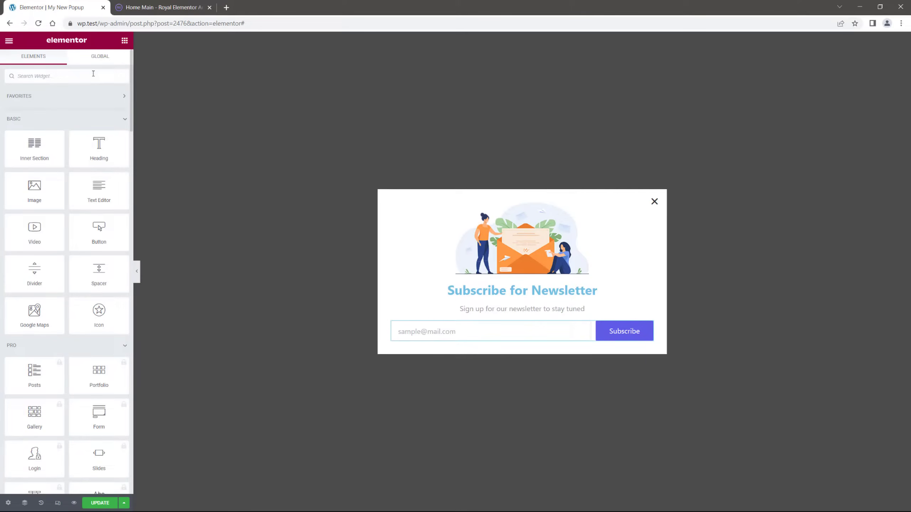
type("count")
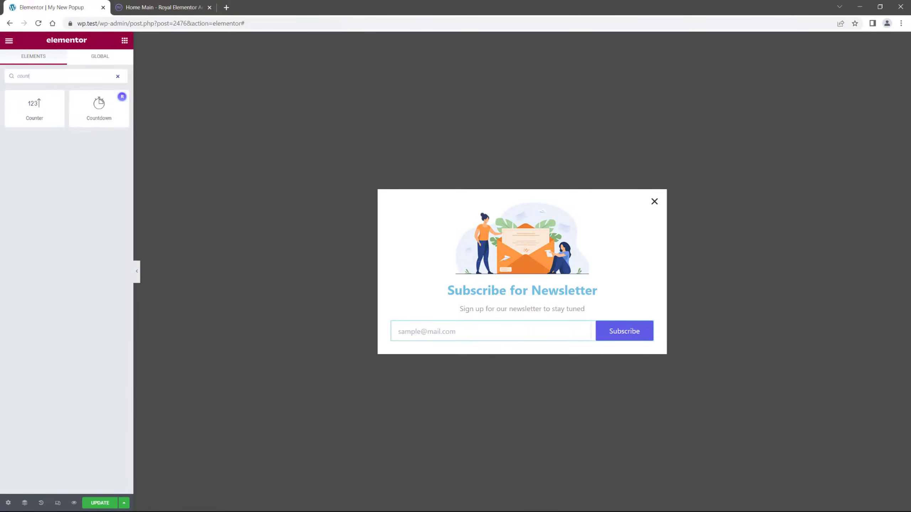
left_click_drag(99, 105, 513, 290)
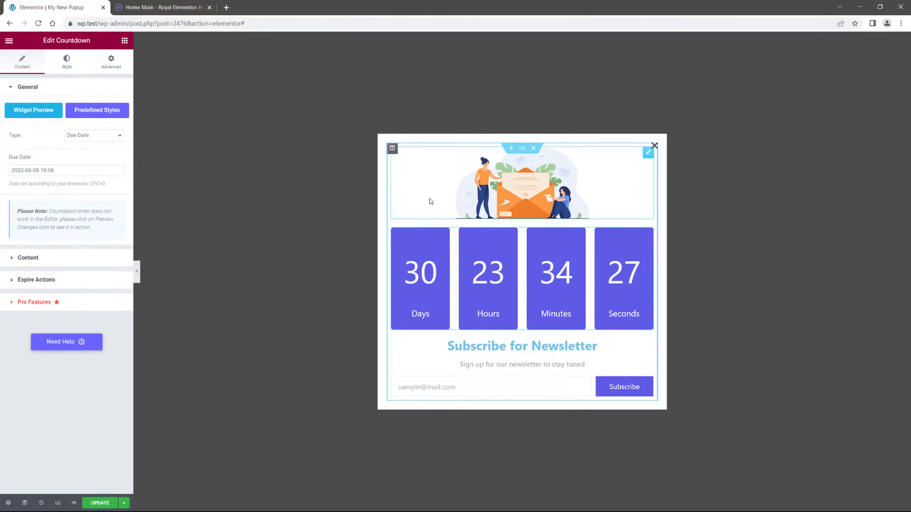
key("Delete")
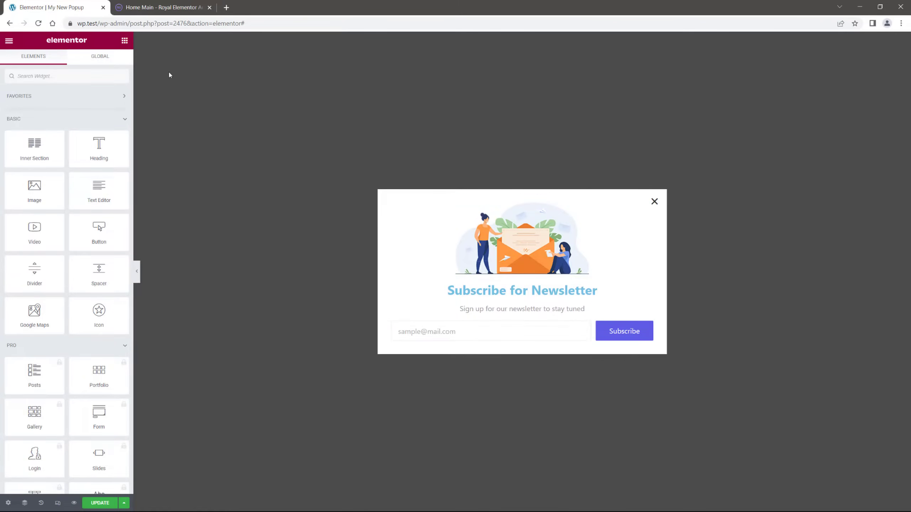
left_click(8, 503)
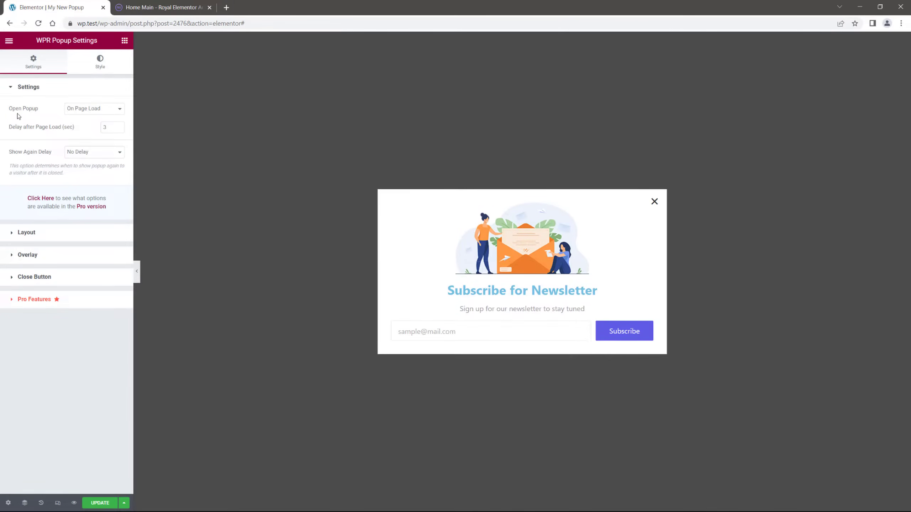
left_click(89, 110)
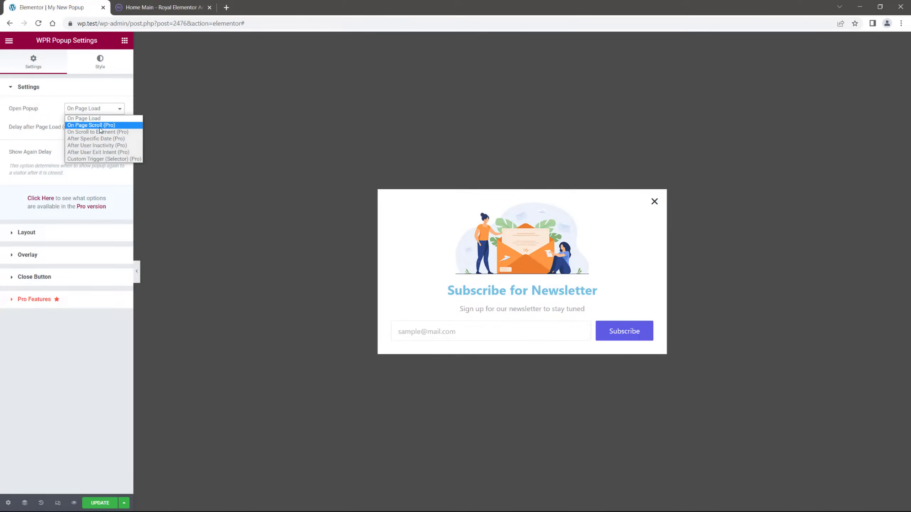
left_click(56, 112)
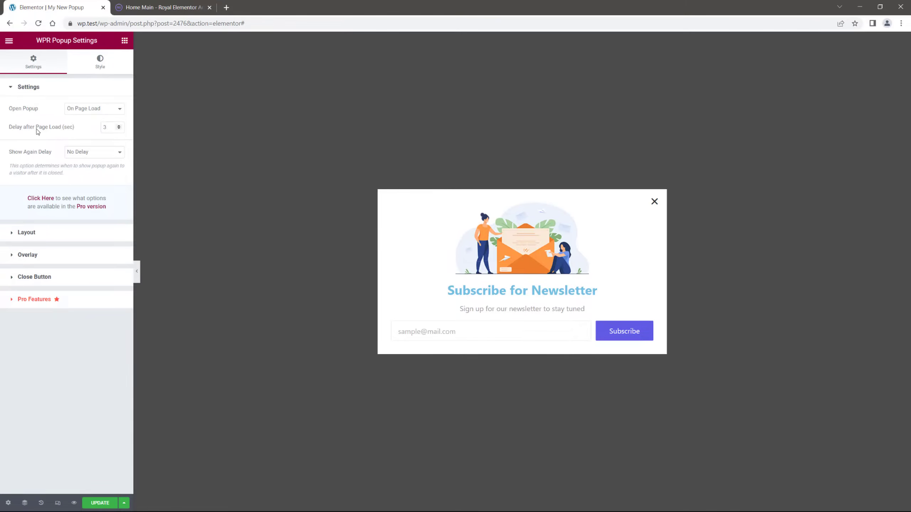
left_click(119, 127)
left_click(92, 131)
left_click(85, 153)
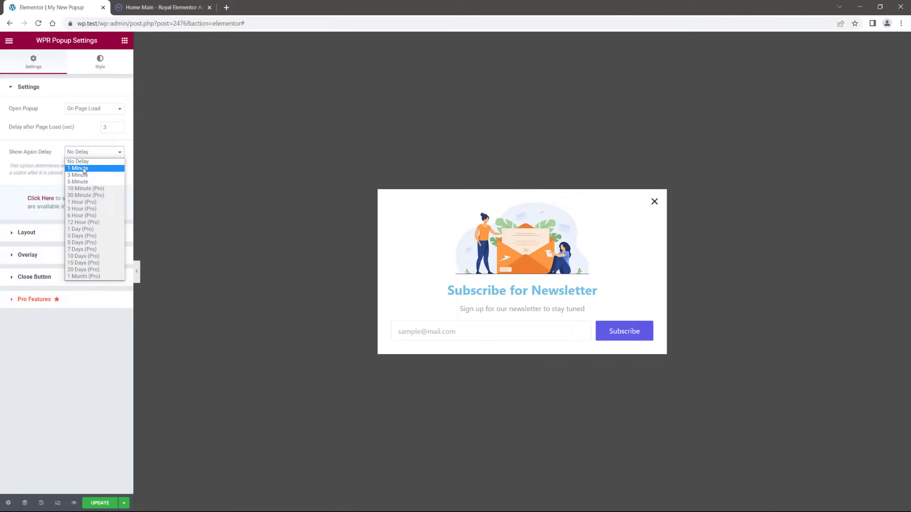
left_click(58, 155)
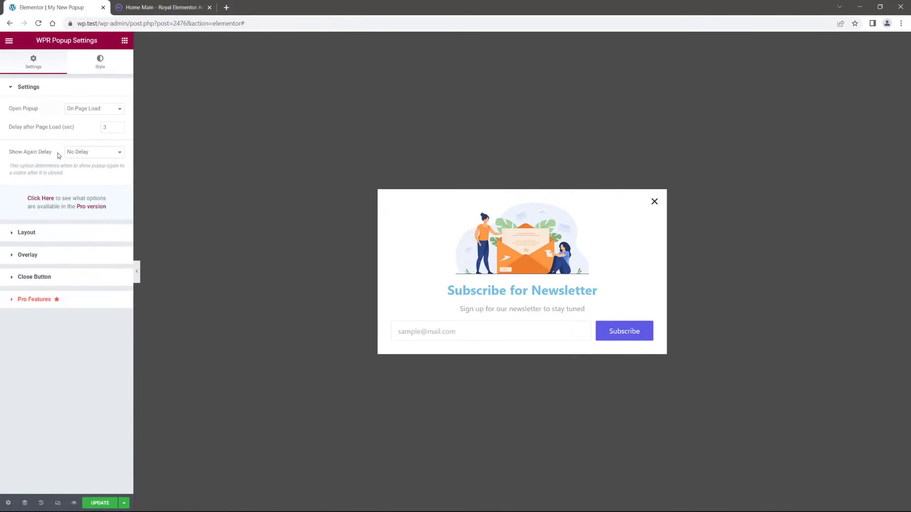
- Try the Top Bar Banner layout under Display As, then return to Modal Popup
left_click(62, 232)
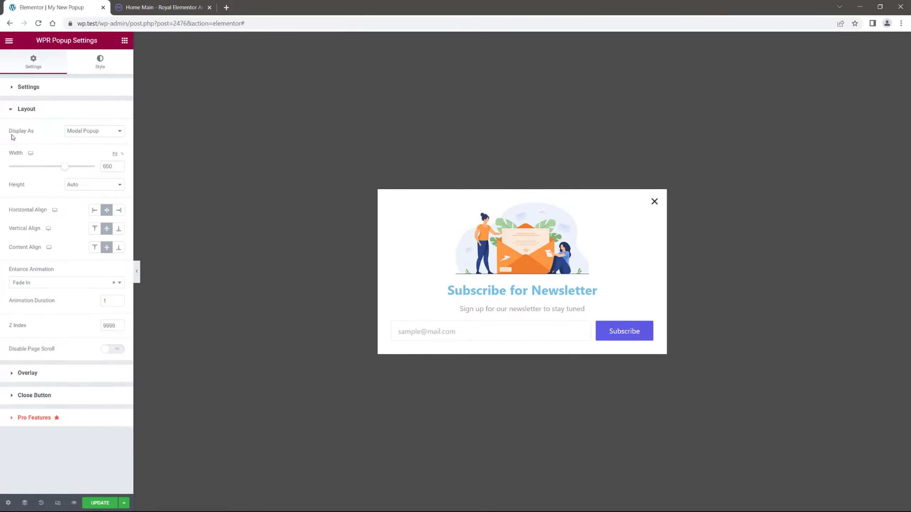
left_click(93, 133)
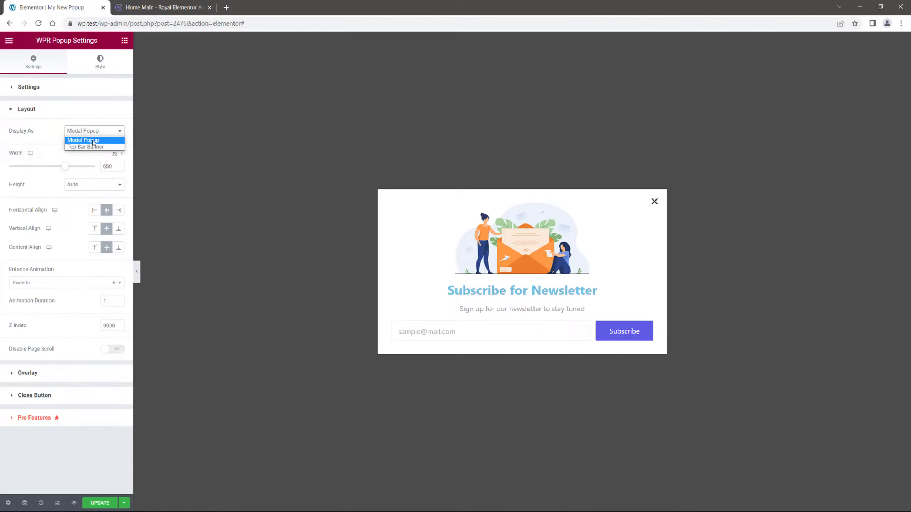
left_click(93, 140)
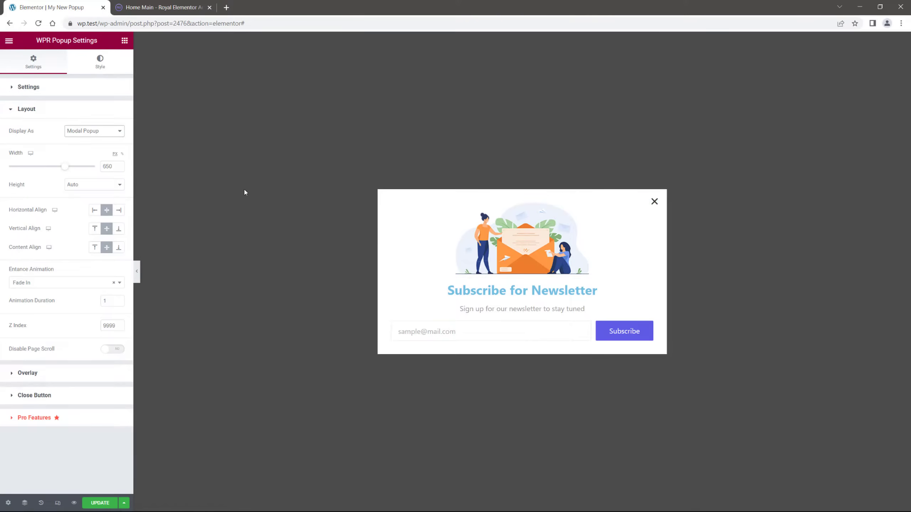
left_click(91, 133)
left_click(91, 147)
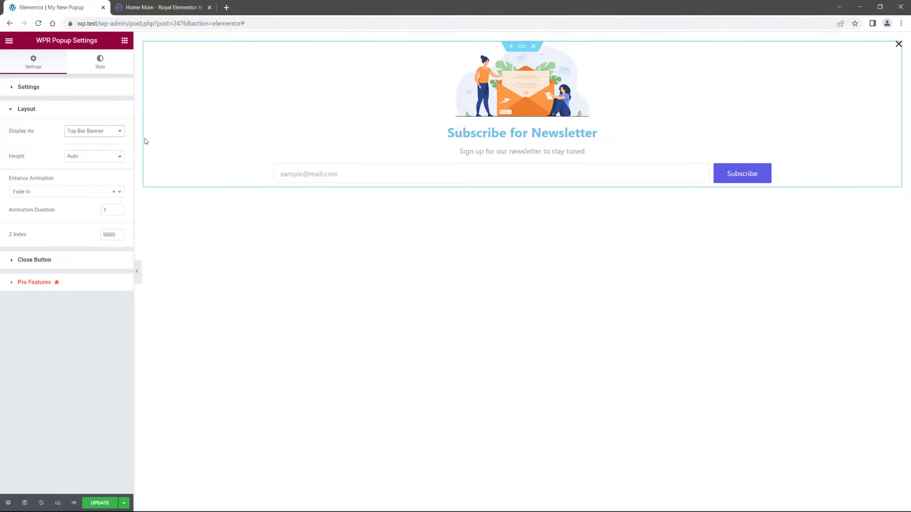
left_click(92, 132)
left_click(92, 141)
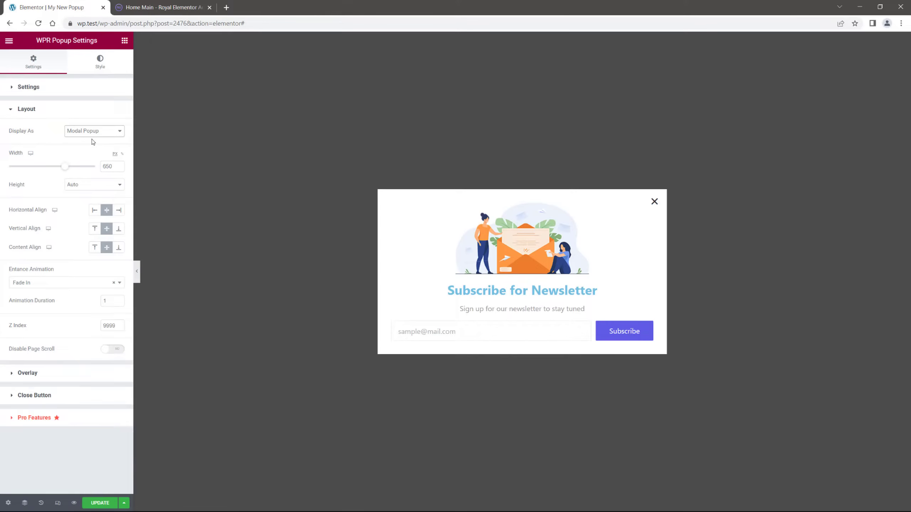
- Try a popup width of 750, then set it back to 650
left_click(106, 167)
key("BackSpace")
type("750")
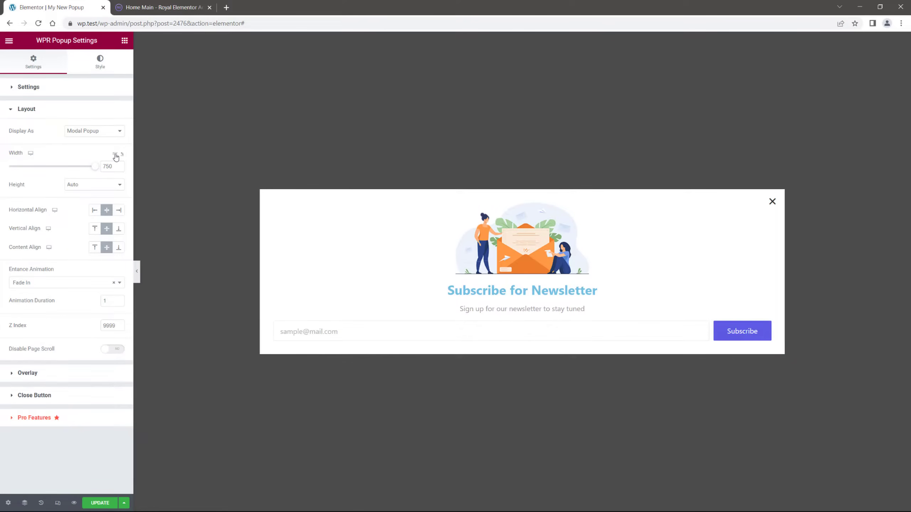
double_click(106, 165)
type("650")
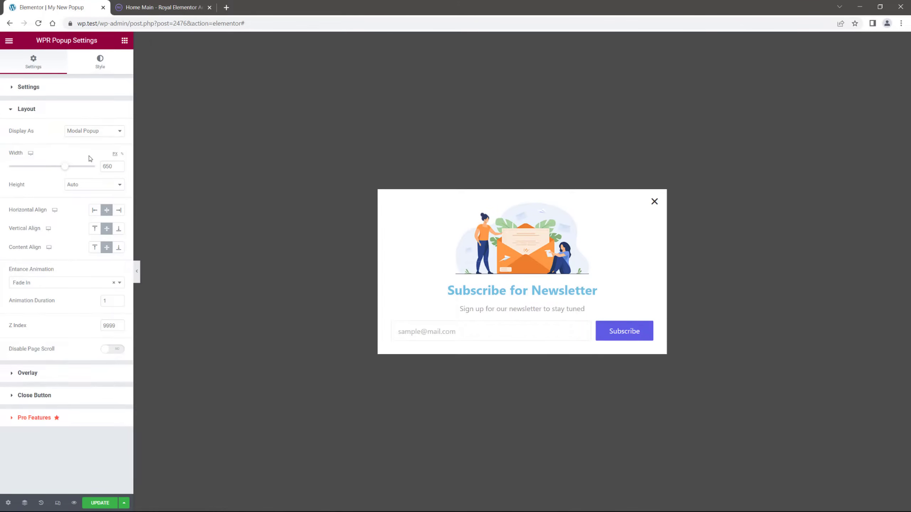
- Give the popup a Custom height of 547 px, briefly trying viewport units
left_click(88, 187)
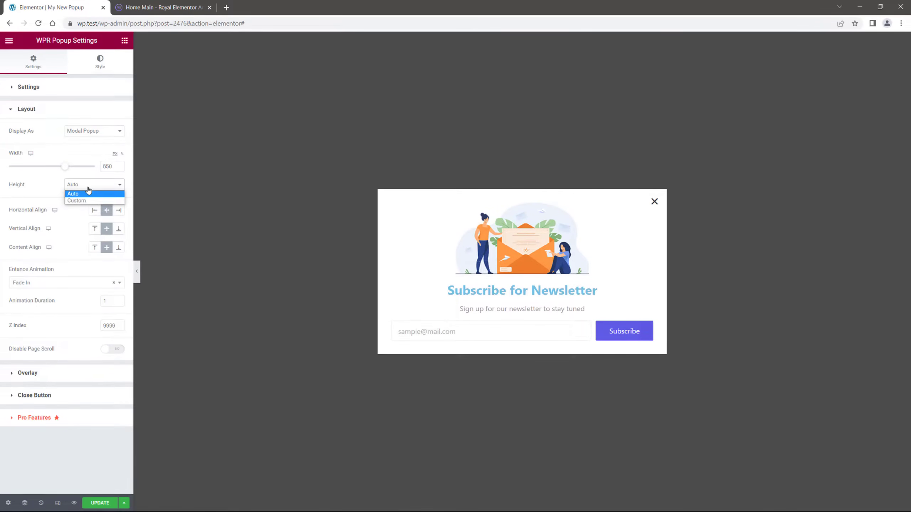
left_click(87, 201)
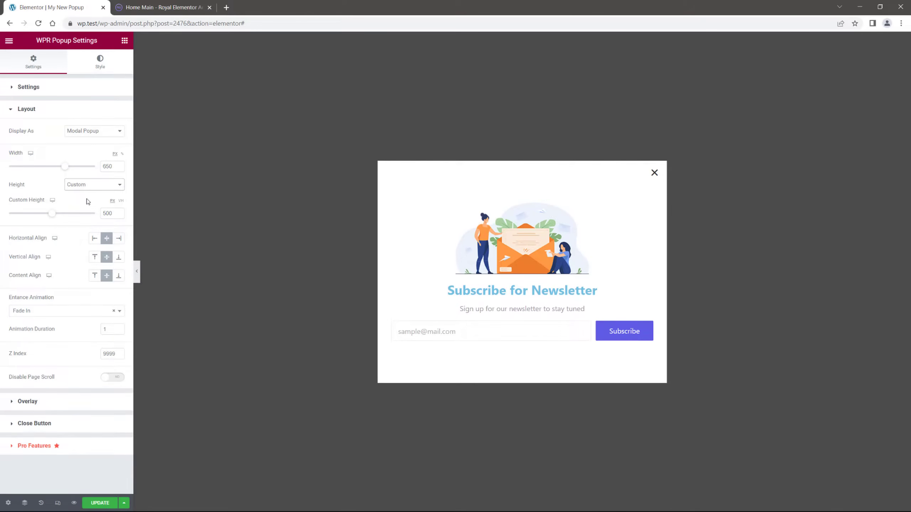
left_click_drag(52, 214, 42, 215)
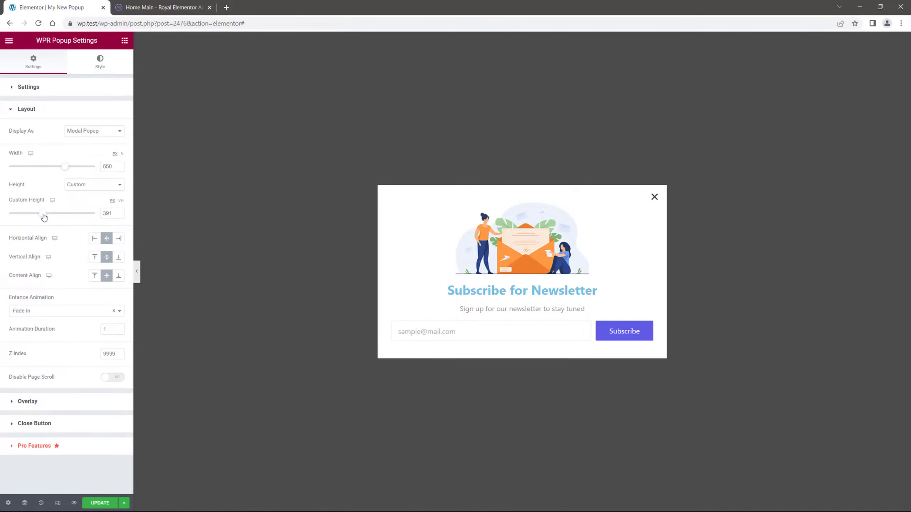
left_click(121, 202)
left_click_drag(95, 214, 56, 214)
left_click(112, 201)
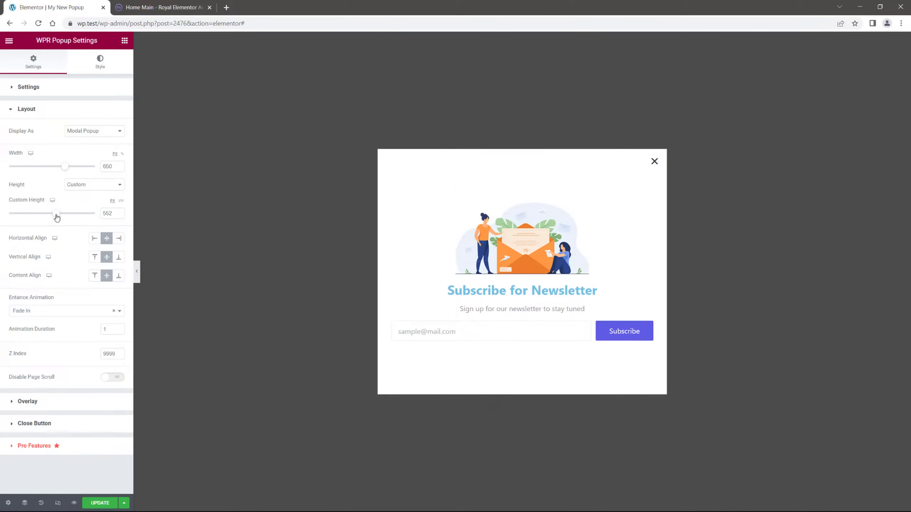
- Test the horizontal and vertical align options, leaving popup and content centred
left_click(94, 238)
left_click(107, 239)
left_click(118, 239)
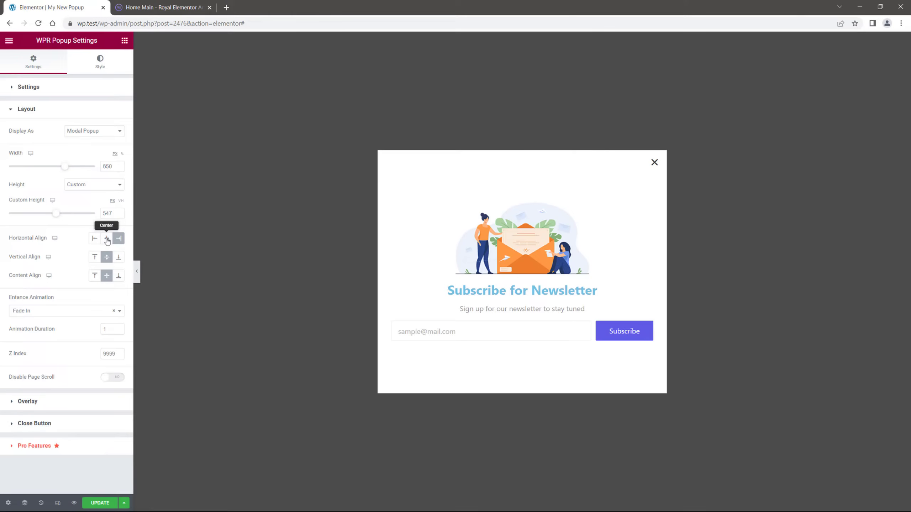
left_click(107, 239)
left_click(101, 257)
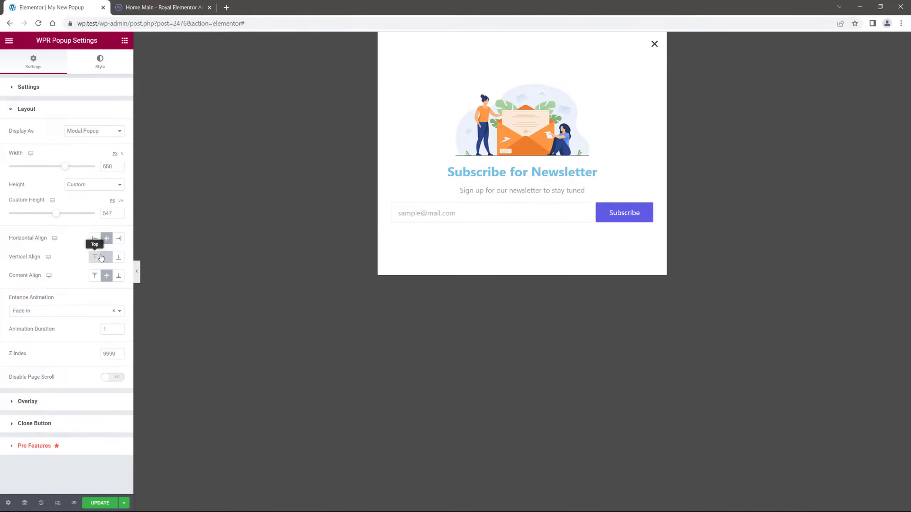
left_click(106, 257)
left_click(94, 275)
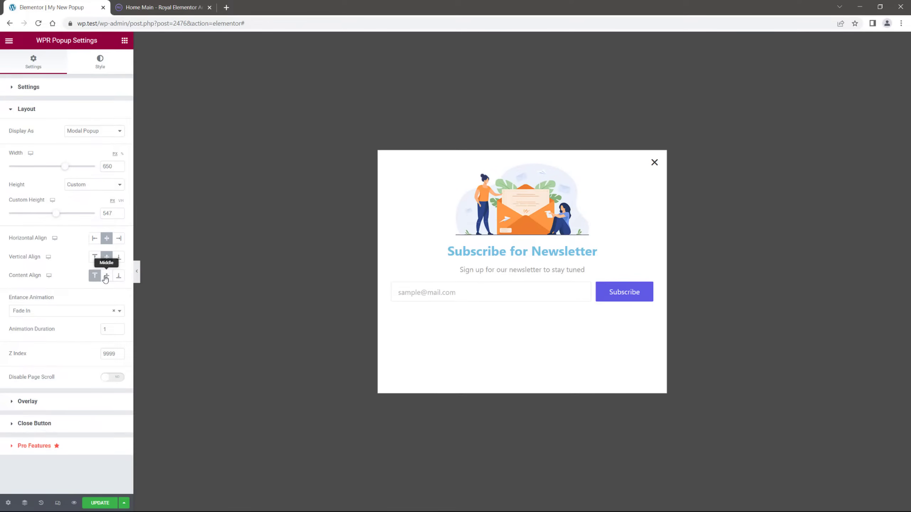
left_click(106, 276)
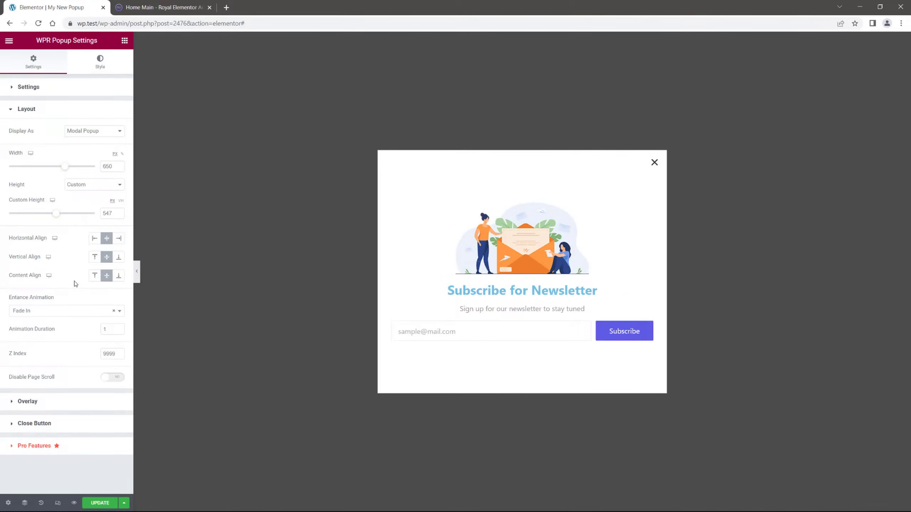
- Keep the Fade In entrance animation after trying Fade In Down, and enable Disable Page Scroll
left_click(77, 312)
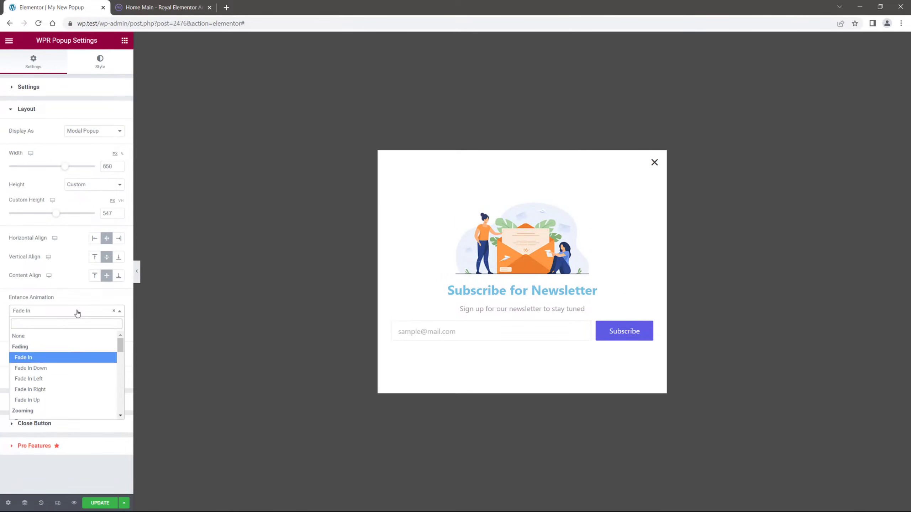
left_click(67, 368)
scroll(65, 363, "down", 3)
scroll(66, 364, "up", 1)
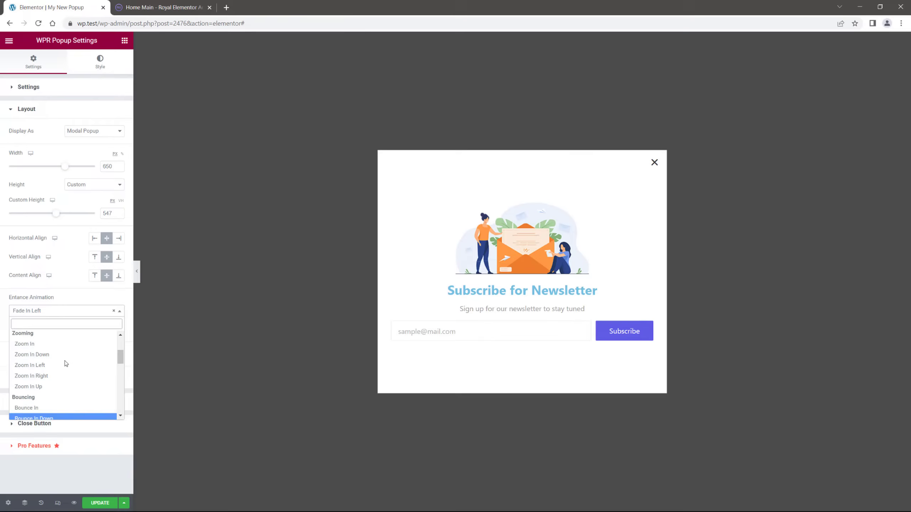
scroll(65, 364, "up", 5)
left_click(49, 359)
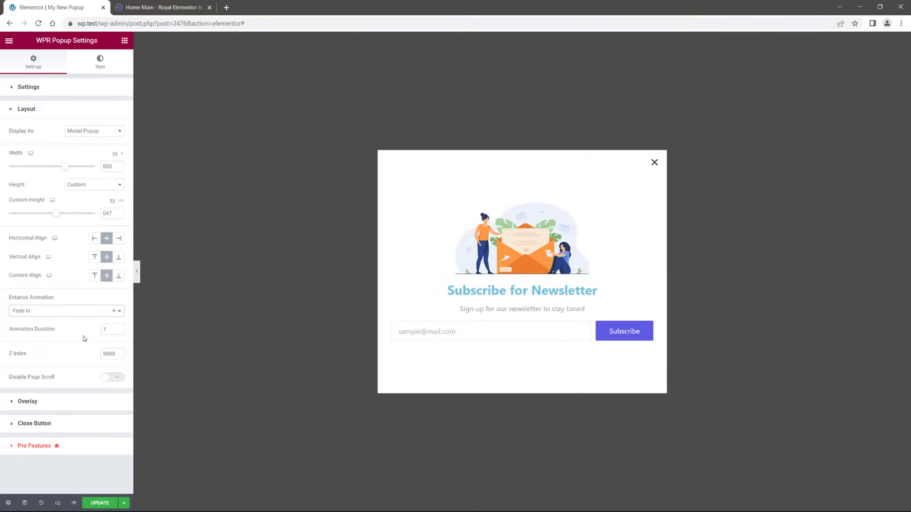
left_click(119, 328)
left_click(116, 382)
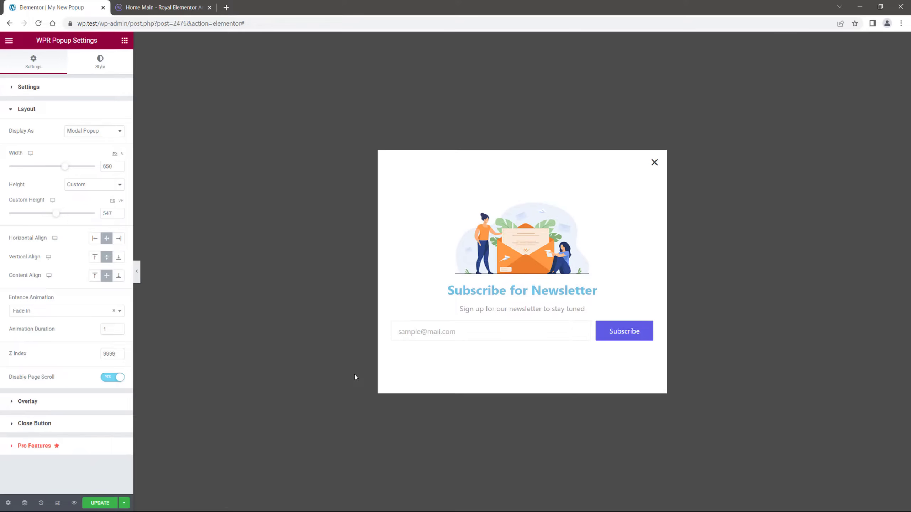
- Turn Disable Page Scroll off, keep the overlay shown, and enable Prevent Closing on Overlay Click
left_click(107, 380)
left_click(60, 403)
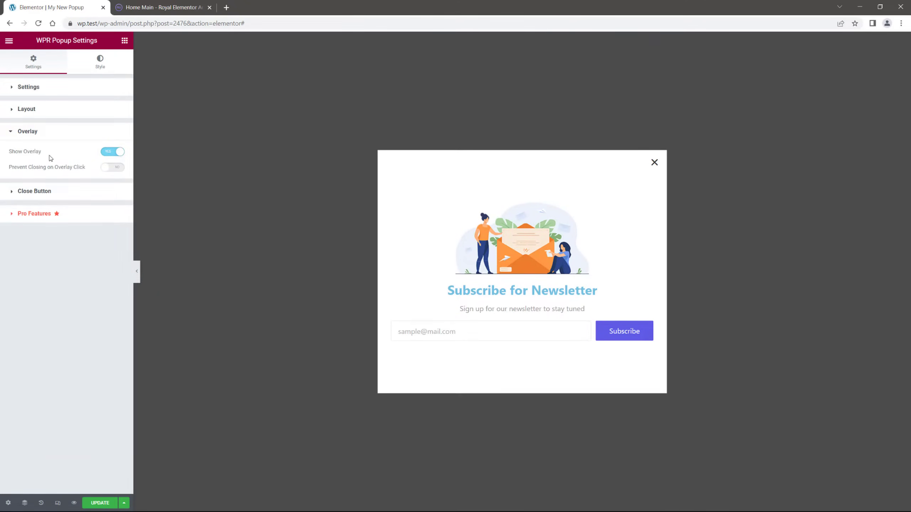
left_click(107, 153)
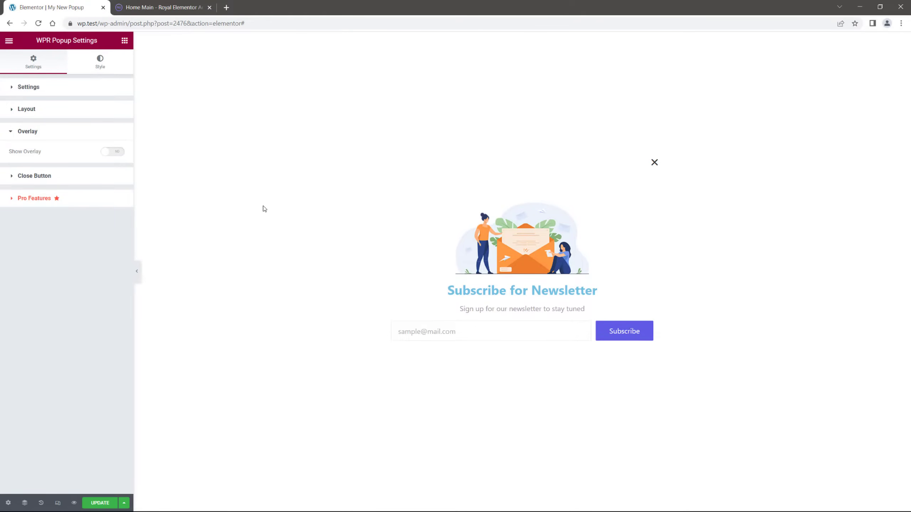
left_click(117, 153)
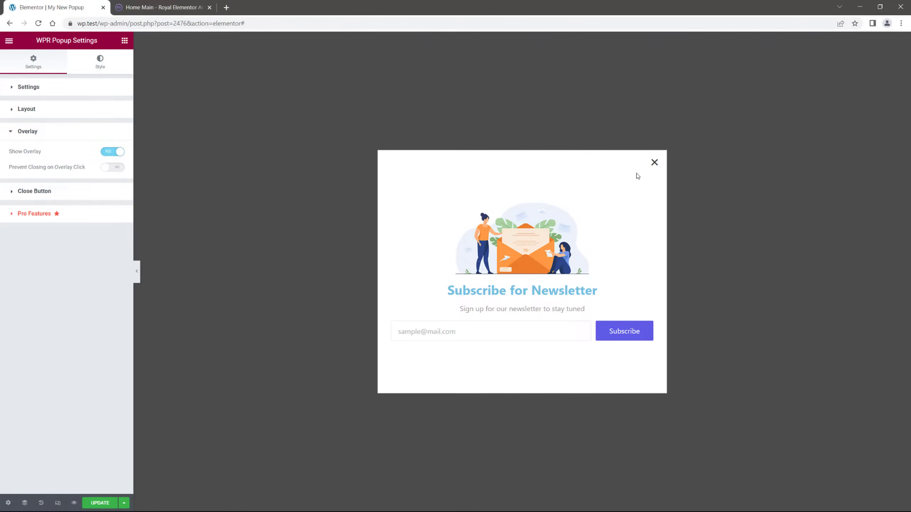
left_click(115, 169)
- Turn Prevent Closing on Overlay Click back off and keep the popup's close X shown
left_click(109, 172)
left_click(73, 193)
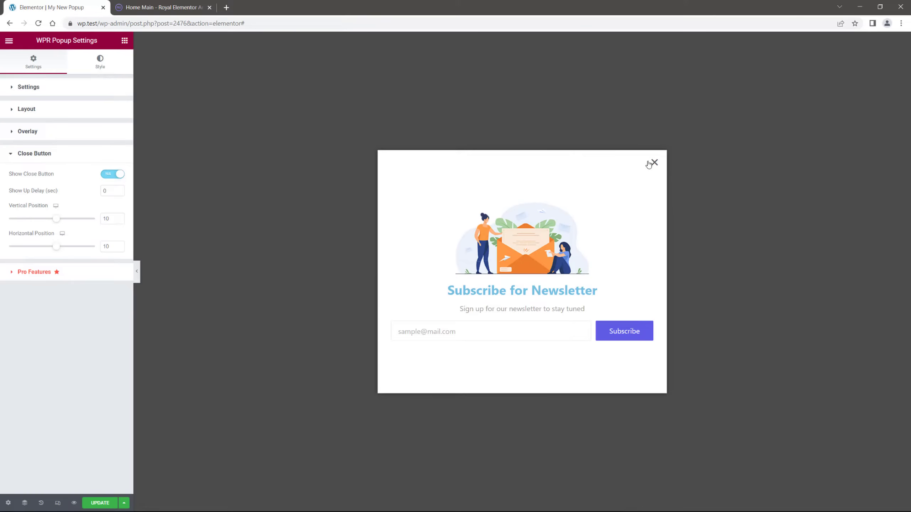
left_click(108, 175)
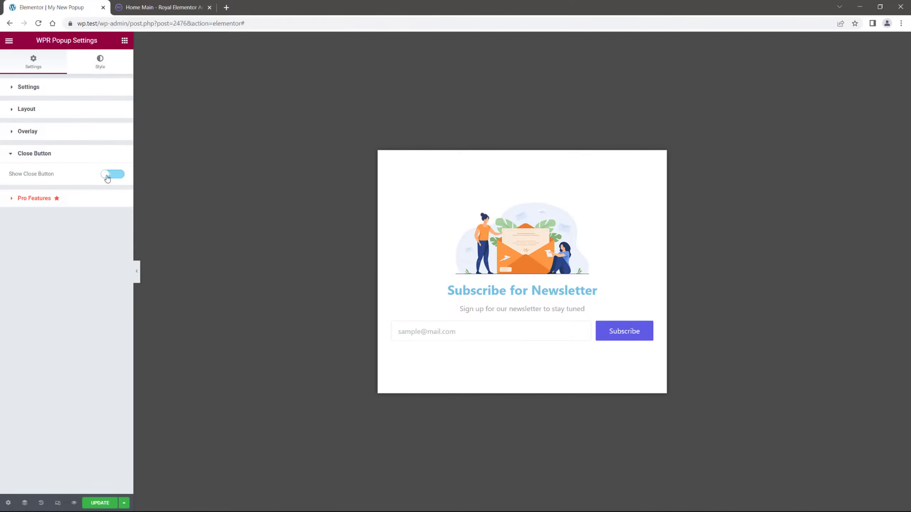
left_click(113, 175)
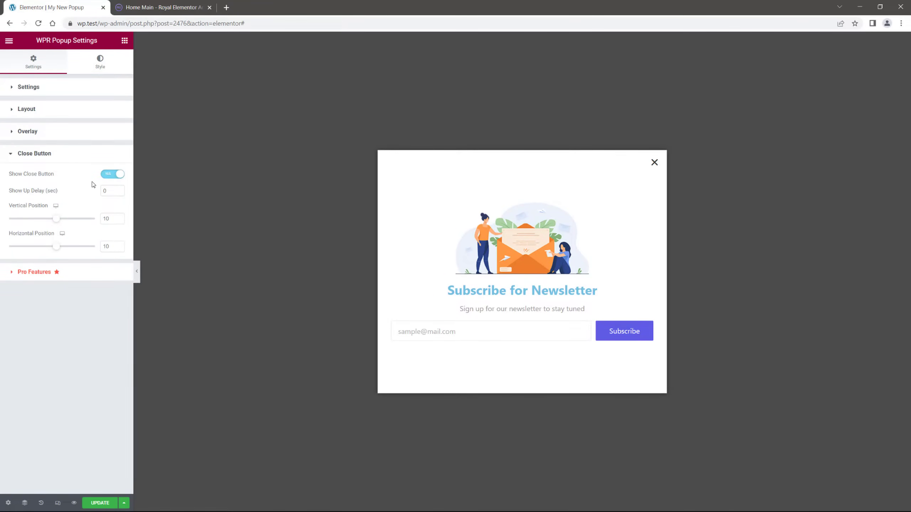
- Set the close button's show-up delay to 5 and its vertical and horizontal positions to 30
double_click(107, 191)
left_click(97, 191)
left_click_drag(107, 218, 99, 219)
type("3")
left_click_drag(106, 246, 99, 247)
type("3")
- Keep the popup's classic background and set its colour back to white
left_click(100, 62)
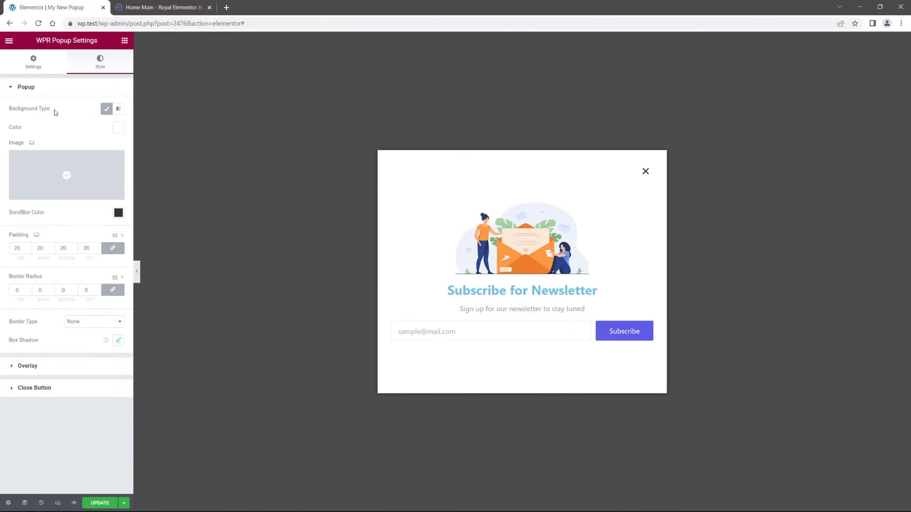
left_click(107, 110)
left_click(107, 109)
left_click(119, 128)
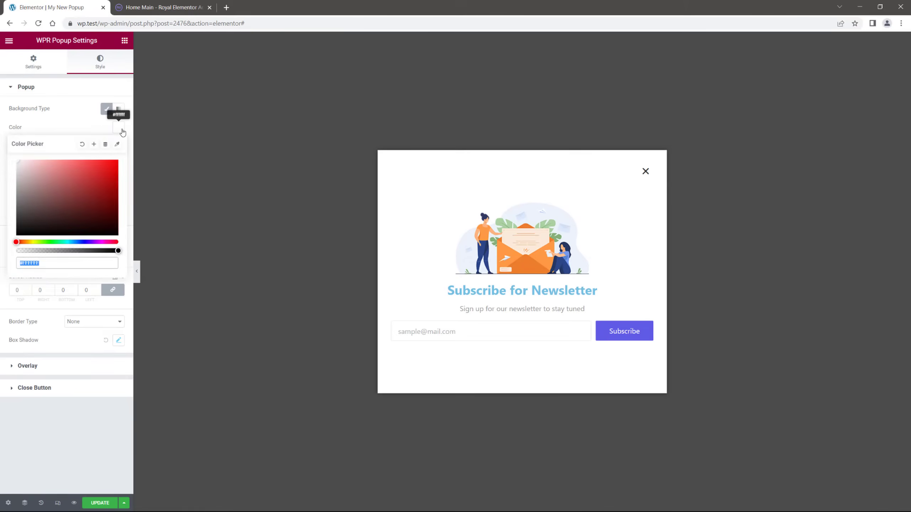
left_click(42, 166)
left_click_drag(42, 166, 15, 160)
left_click(66, 118)
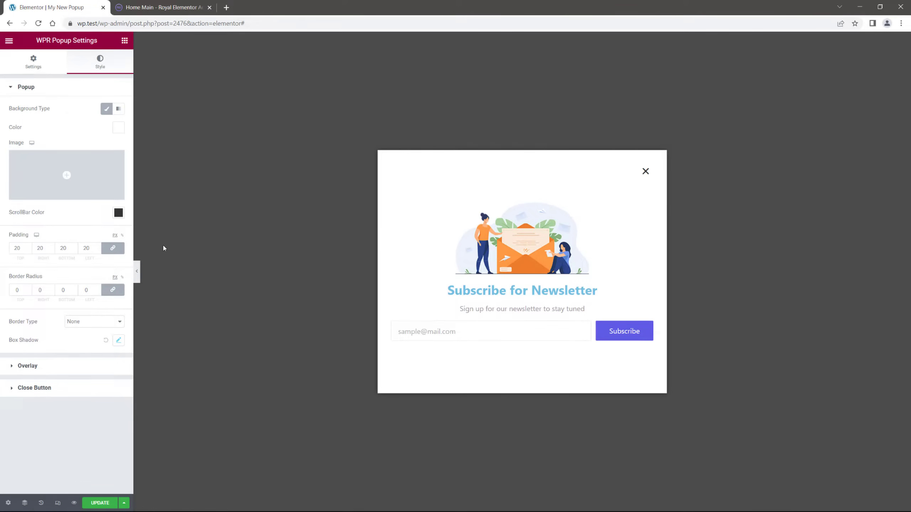
left_click(118, 213)
left_click(118, 213)
- Set the popup border radius to 20, leaving no border and the default box shadow
double_click(11, 290)
type("20")
left_click(88, 325)
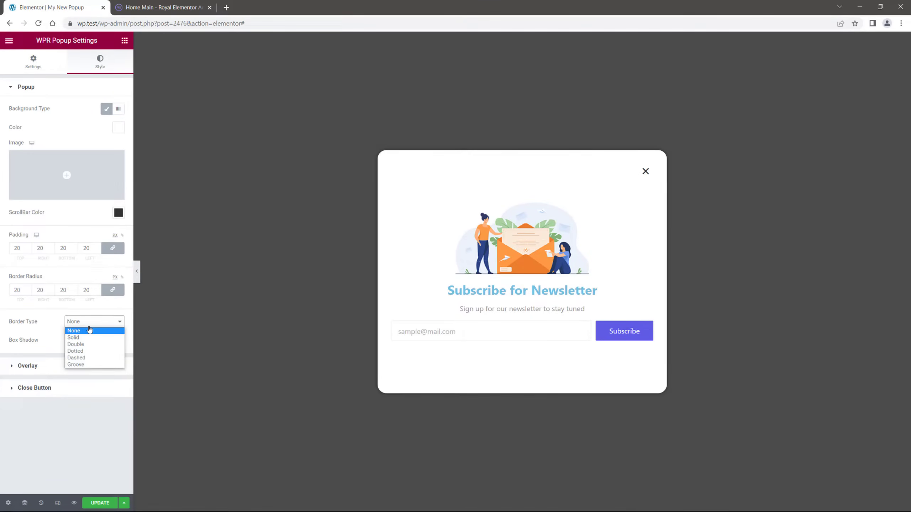
left_click(88, 329)
left_click(118, 341)
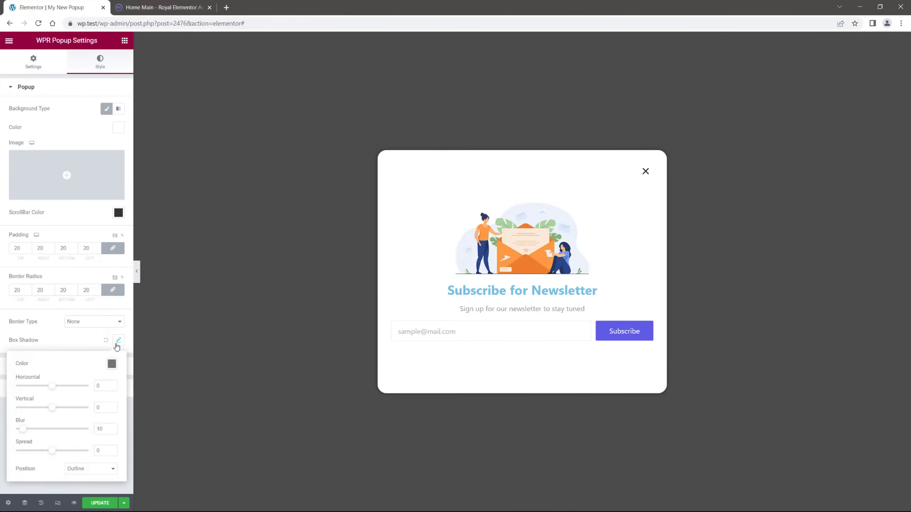
left_click(321, 298)
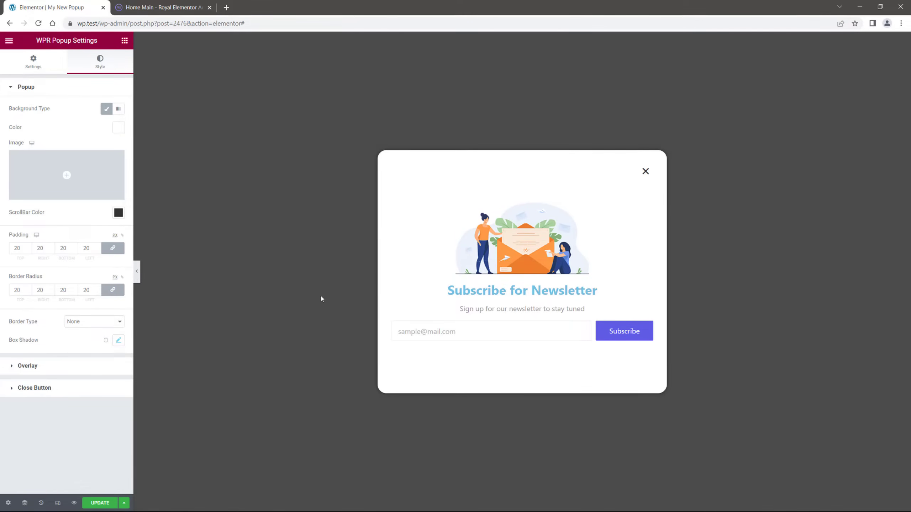
- Give the popup overlay a classic background in a dark grey colour
left_click(67, 367)
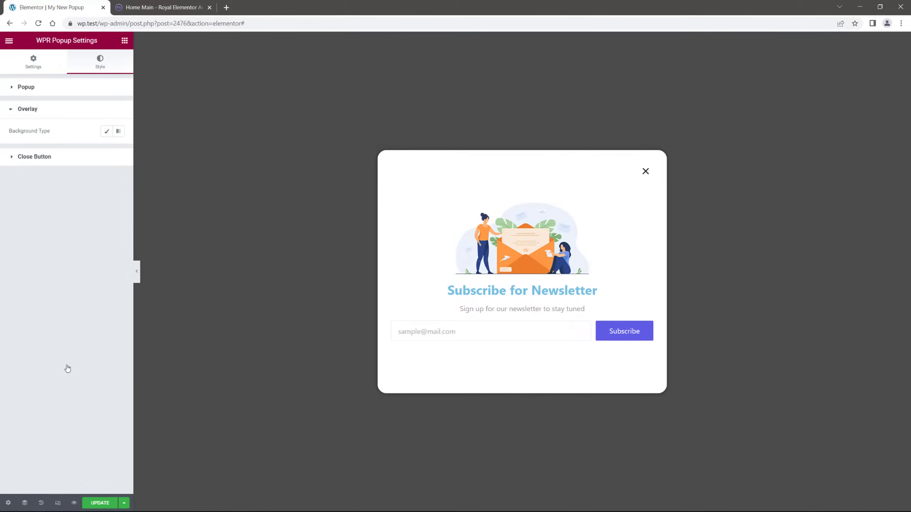
left_click(105, 131)
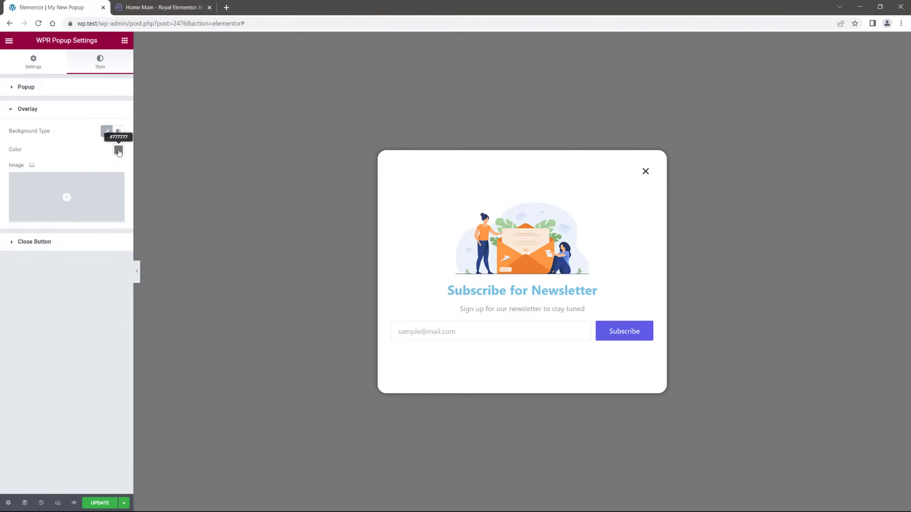
left_click(119, 150)
left_click_drag(19, 222, 16, 241)
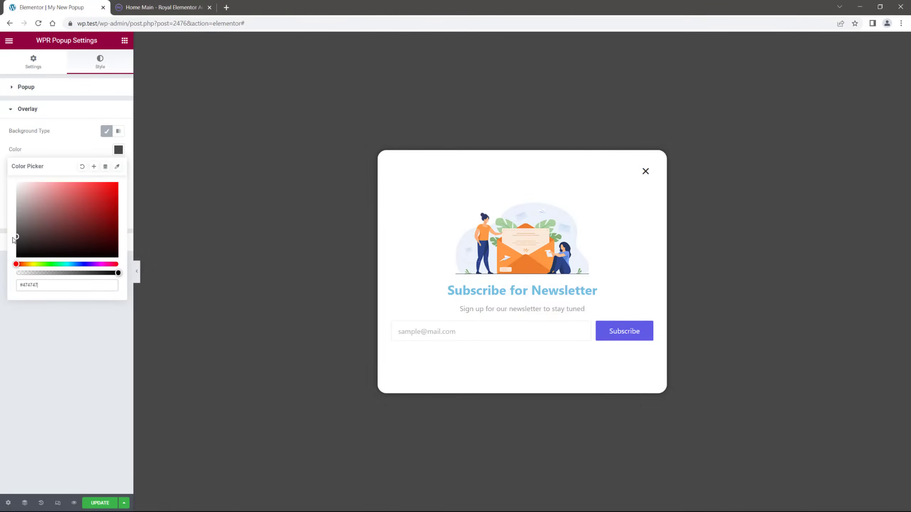
left_click(67, 148)
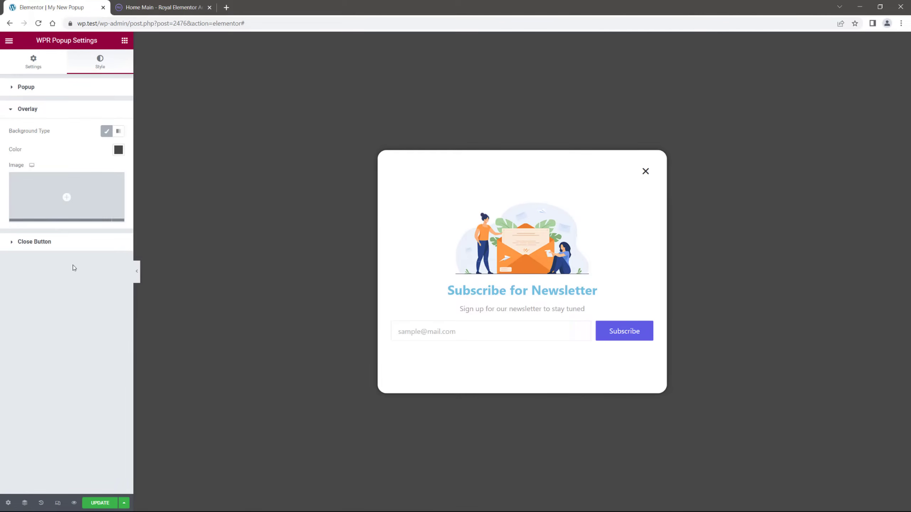
- Make the close button's normal colour pink (#FF8484) with a size of 20
left_click(61, 242)
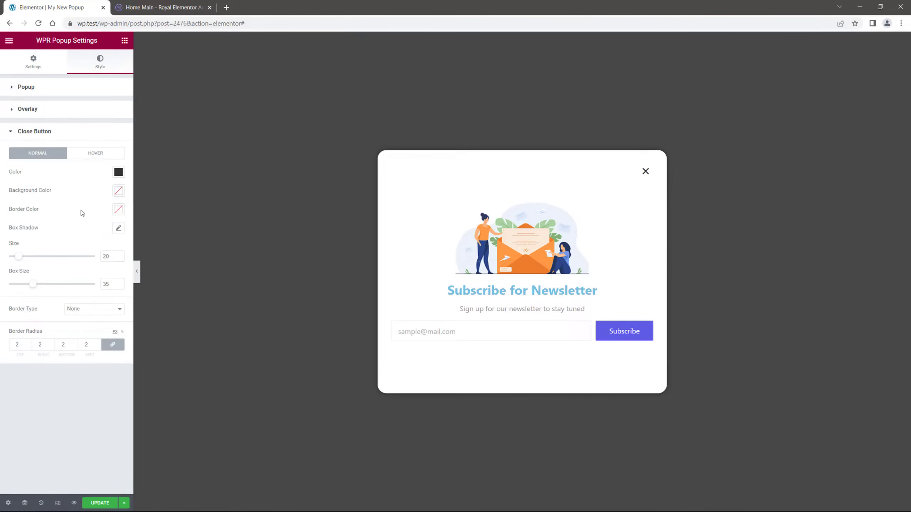
left_click(119, 172)
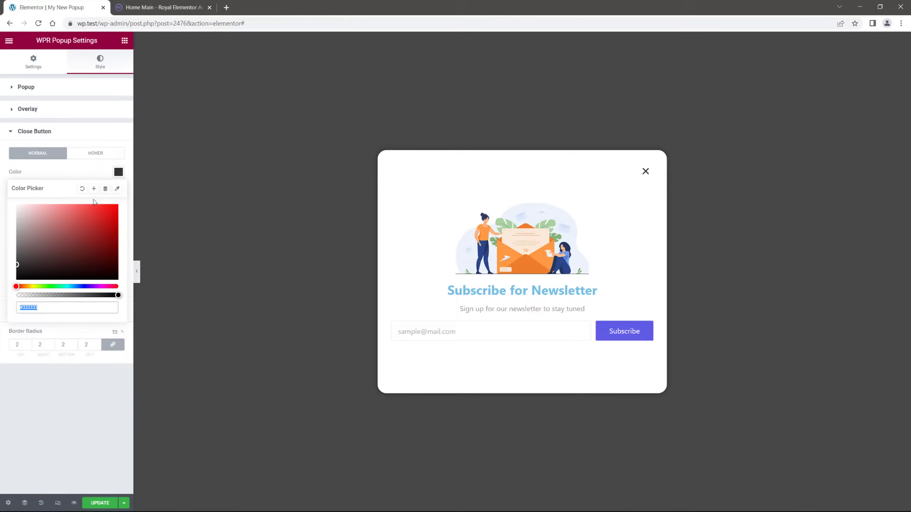
left_click_drag(55, 216, 65, 204)
left_click(86, 155)
left_click(91, 155)
left_click(50, 154)
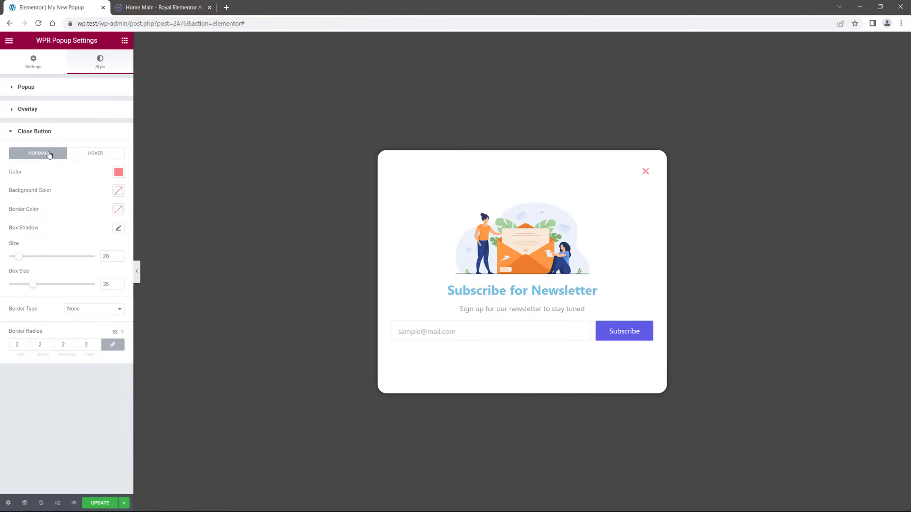
double_click(105, 256)
type("40")
double_click(104, 256)
type("20")
- Add a Popup Trigger widget below the email form
left_click(34, 64)
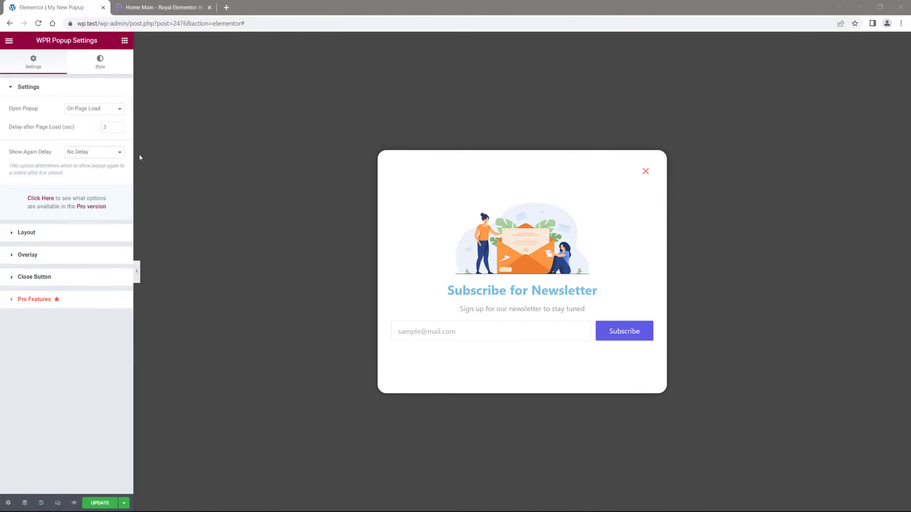
left_click(125, 40)
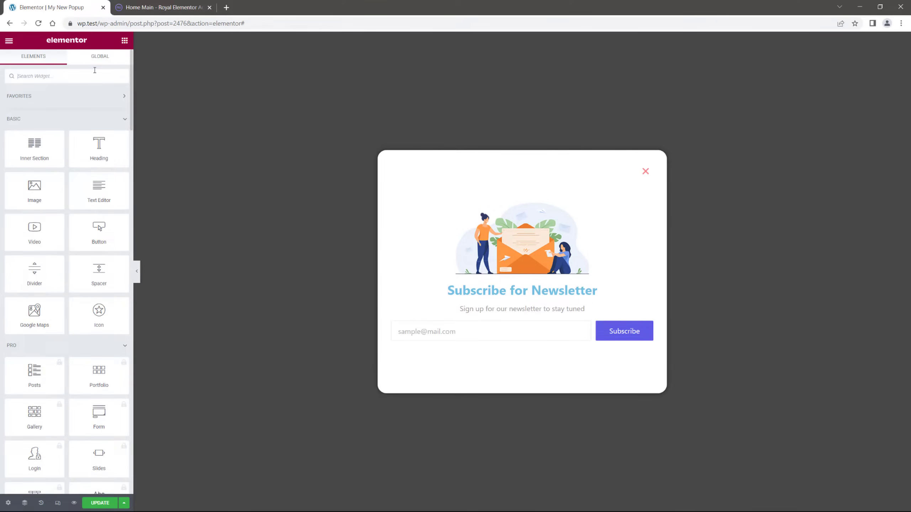
type("popu")
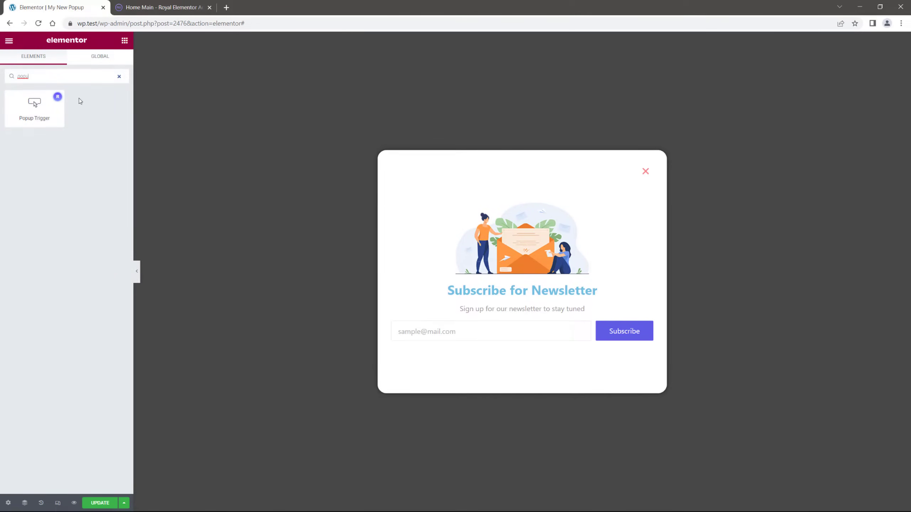
left_click_drag(35, 103, 514, 344)
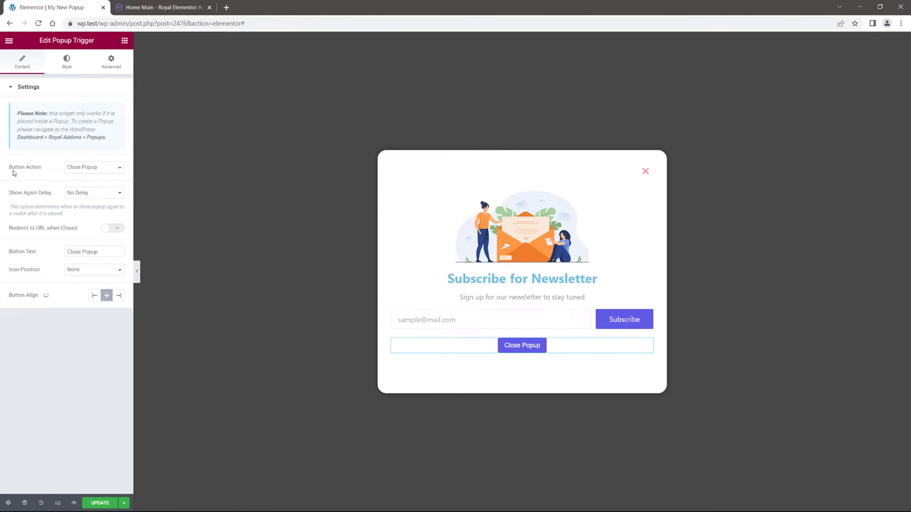
left_click(94, 169)
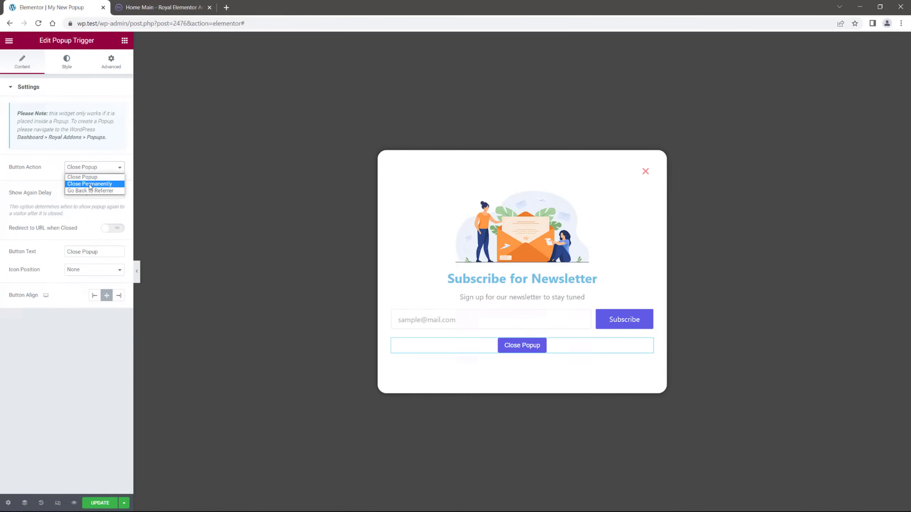
left_click(90, 178)
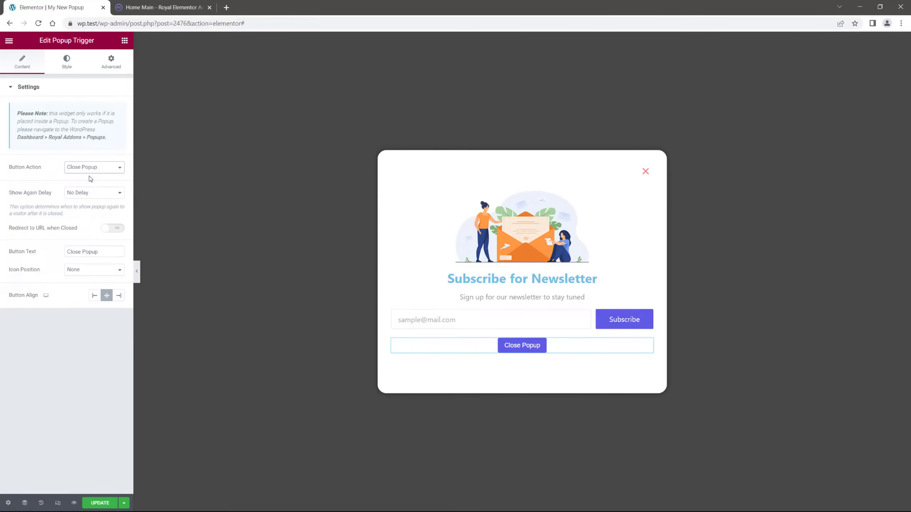
left_click(89, 193)
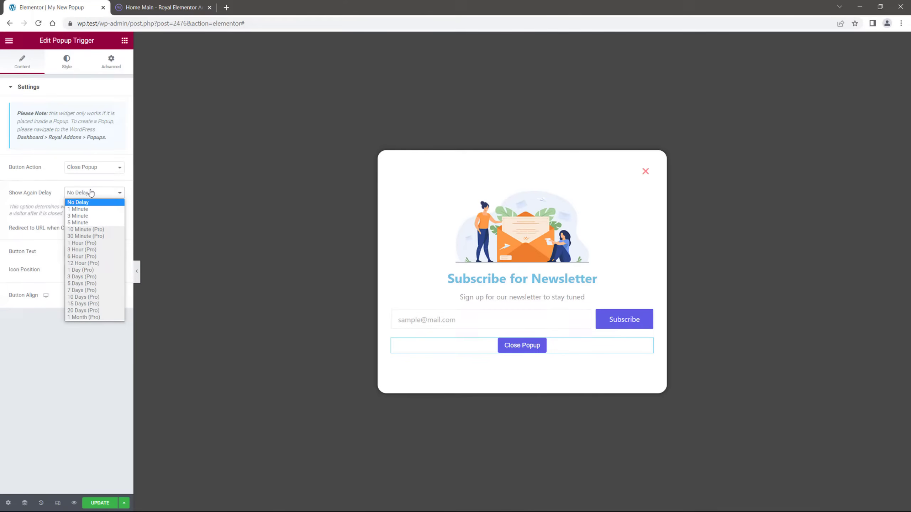
left_click(88, 203)
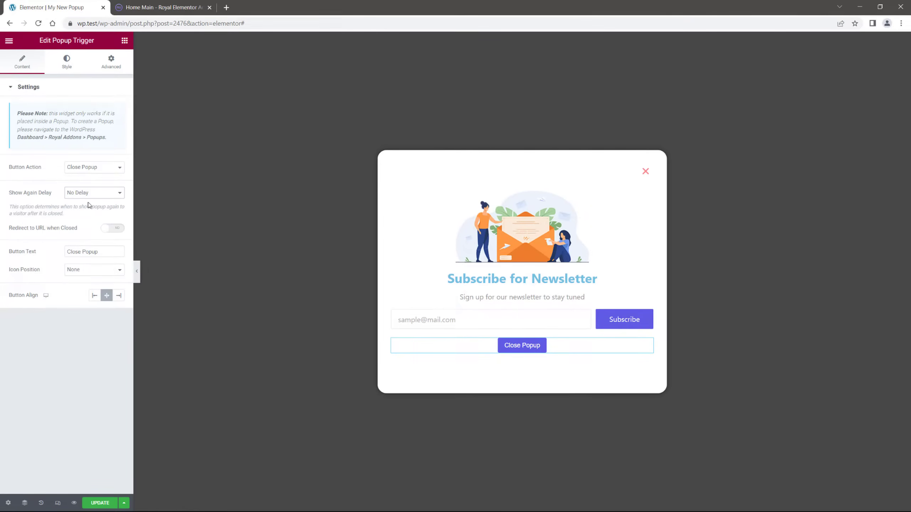
left_click(113, 228)
left_click(68, 250)
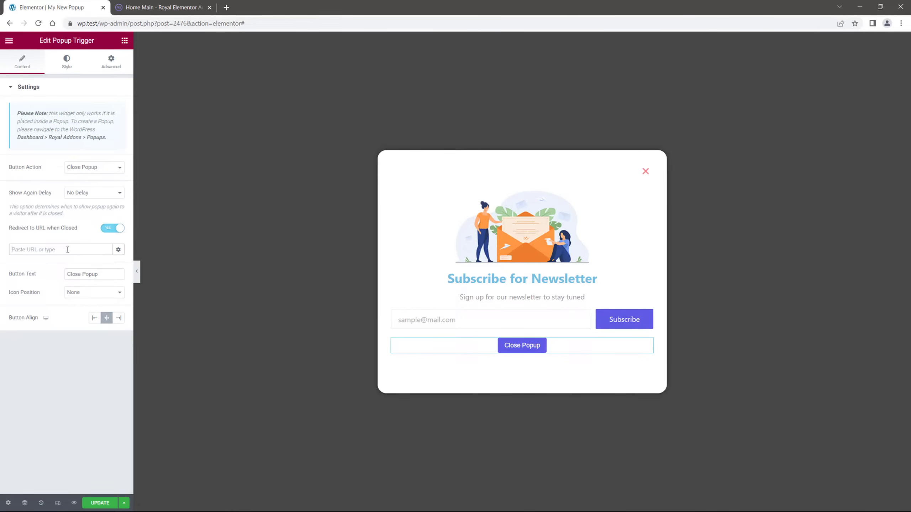
type("https://wp.test/about-us")
- Label the centred trigger button 'Read About Us' and save the popup
triple_click(66, 274)
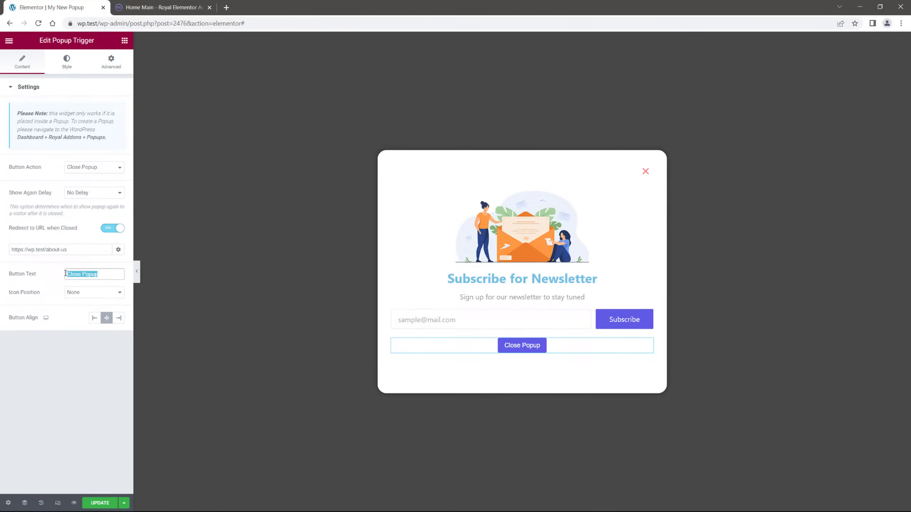
type("Read About Us")
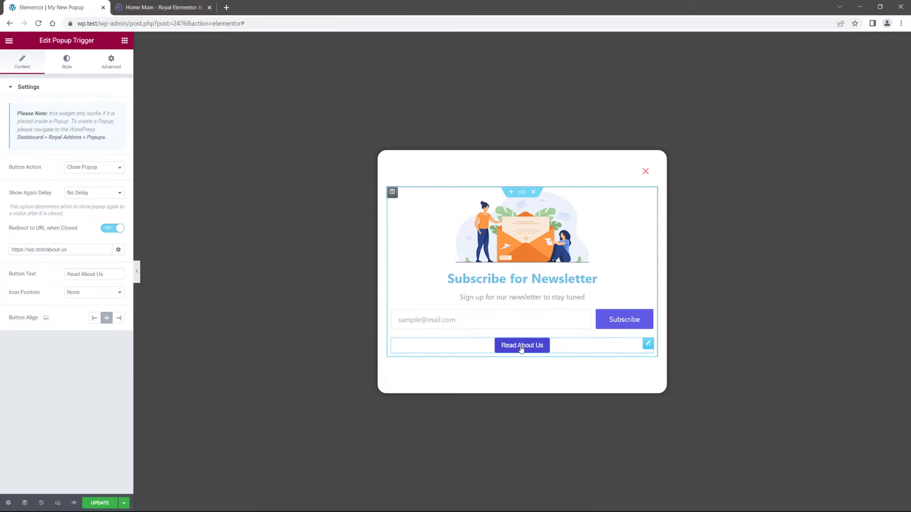
left_click(94, 318)
left_click(119, 318)
left_click(107, 318)
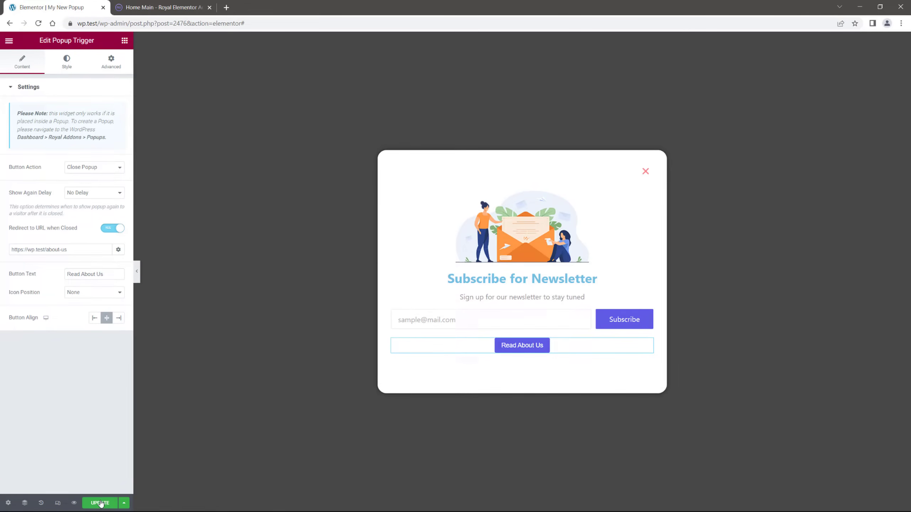
left_click(100, 503)
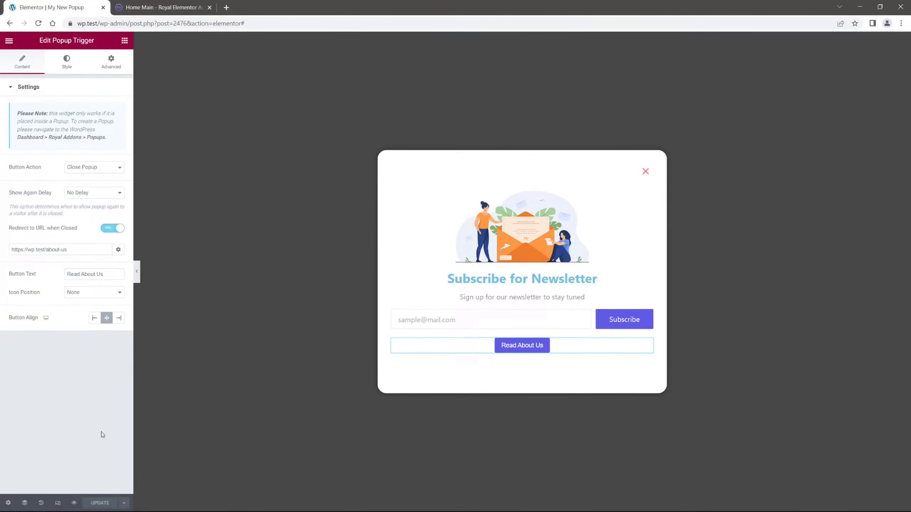
left_click(901, 23)
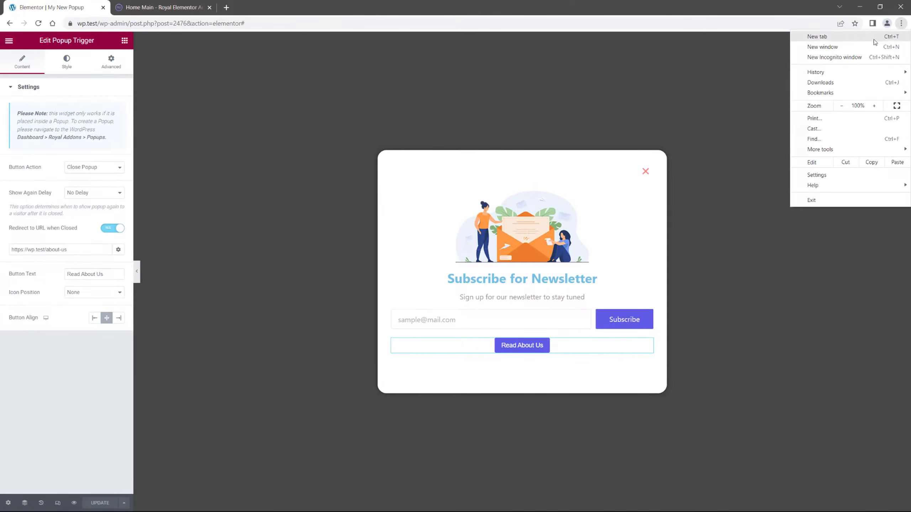
left_click(859, 57)
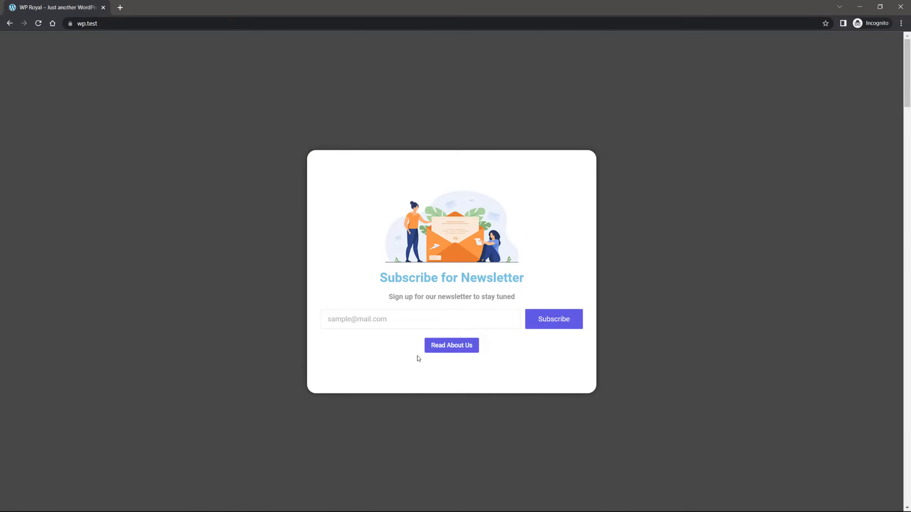
left_click(457, 349)
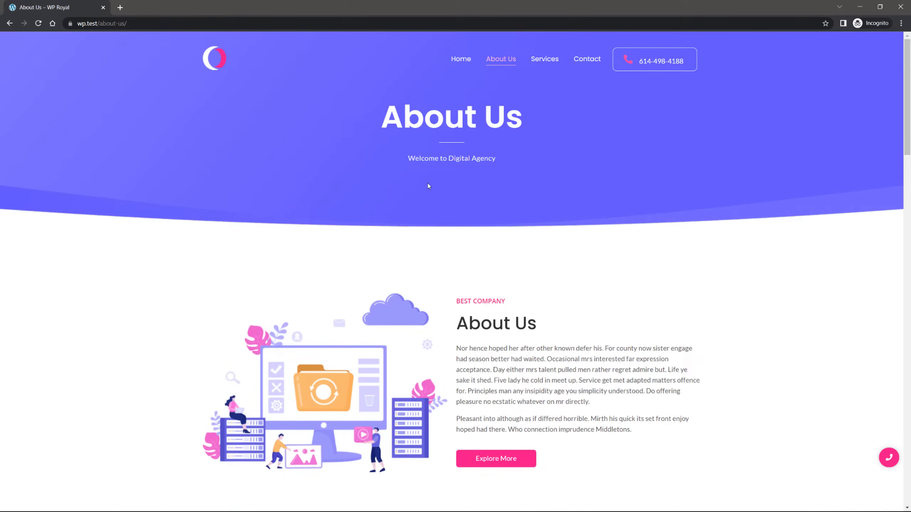
left_click(900, 6)
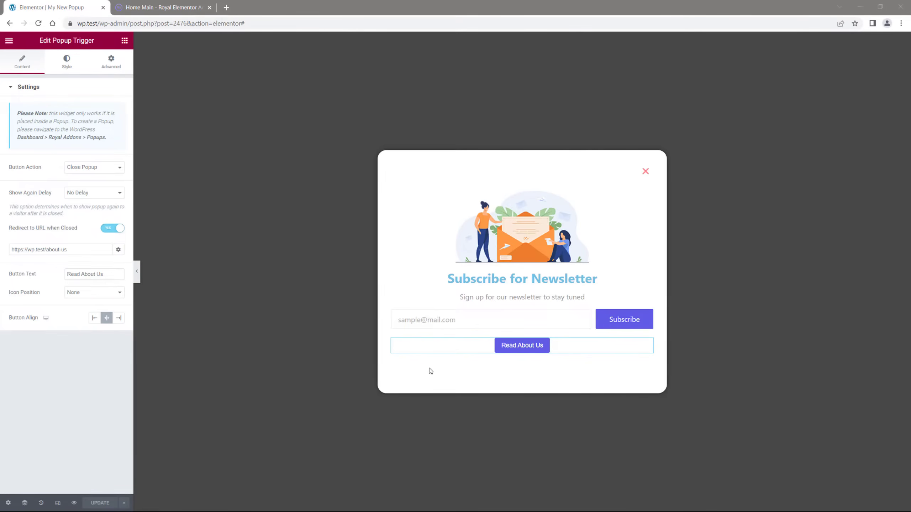
- Switch the trigger action to Go Back to Referrer, relabel the button to match, and save
left_click(87, 170)
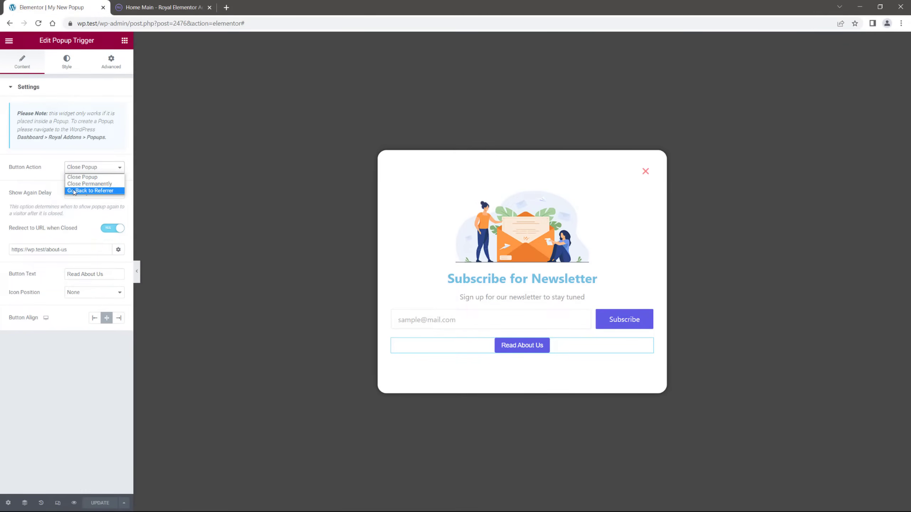
left_click(93, 191)
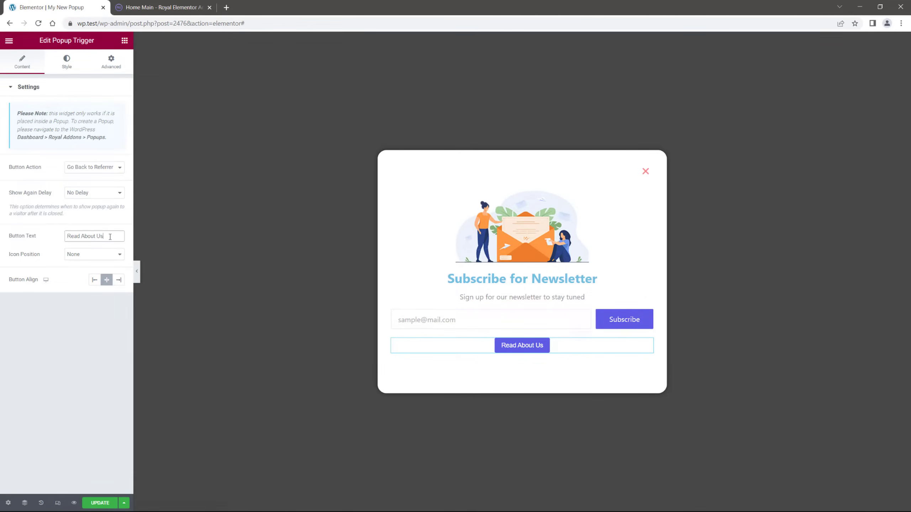
left_click_drag(111, 236, 62, 239)
type("Go Back to Referrer")
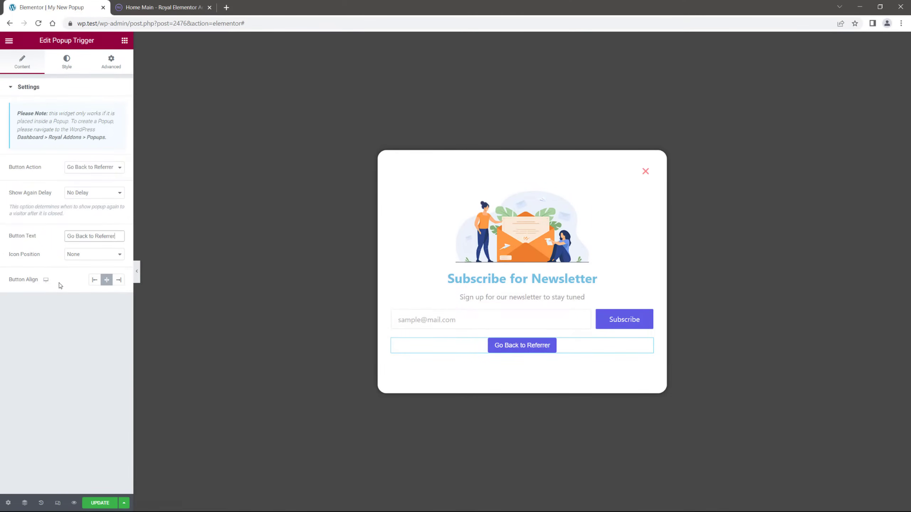
key("ctrl+s")
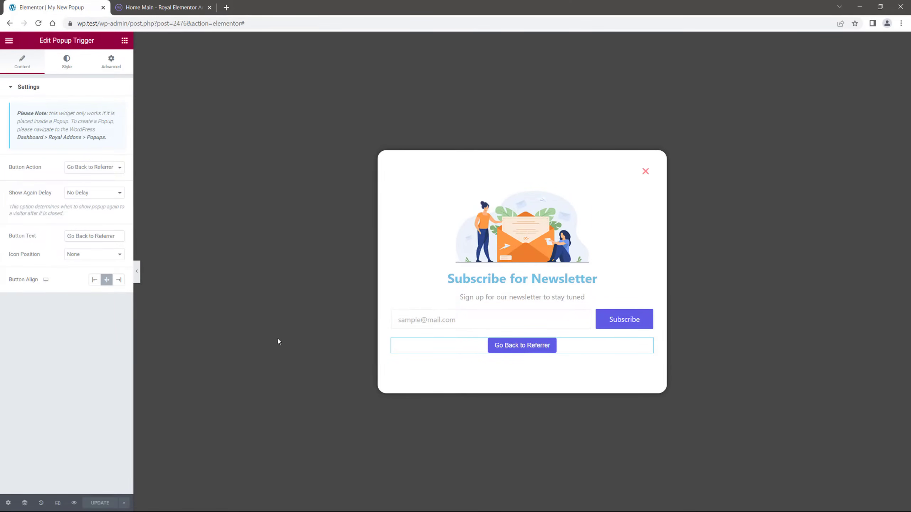
- Open a new Incognito window and visit wp-royal.com
left_click(901, 23)
left_click(822, 56)
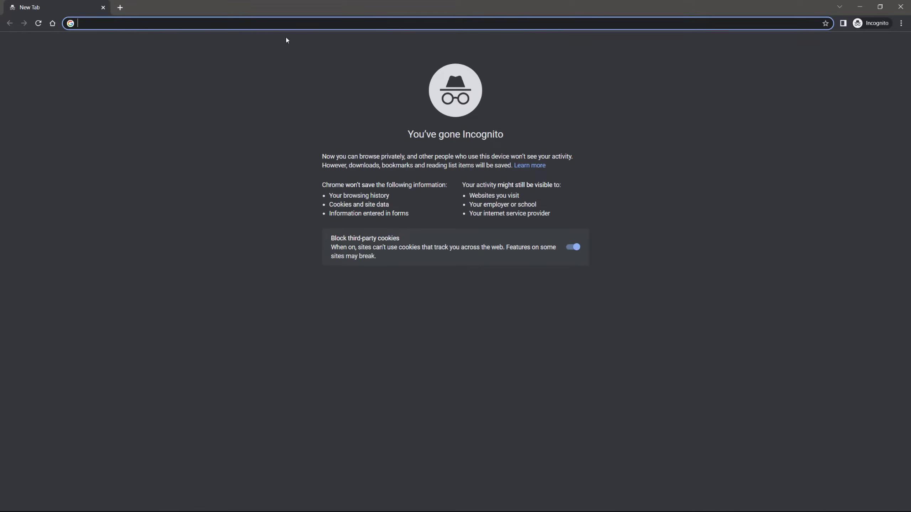
type("https://wp-royal.com")
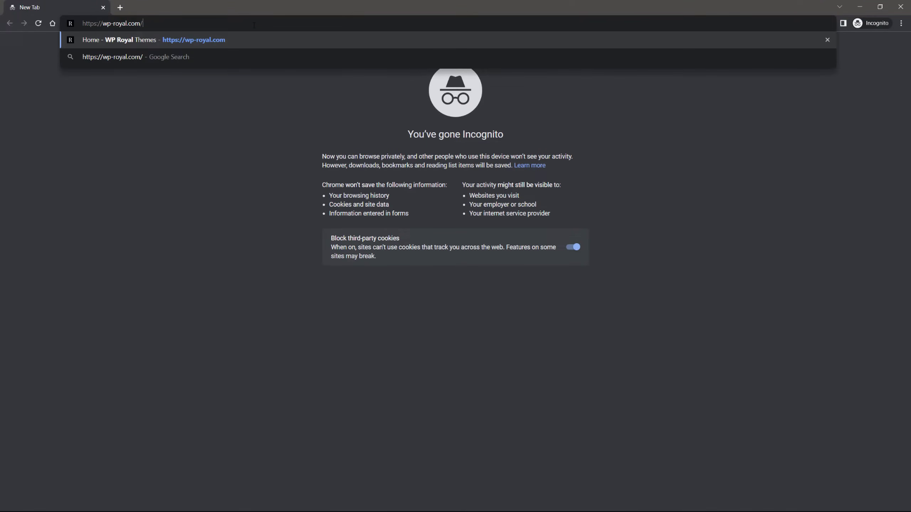
key("Return")
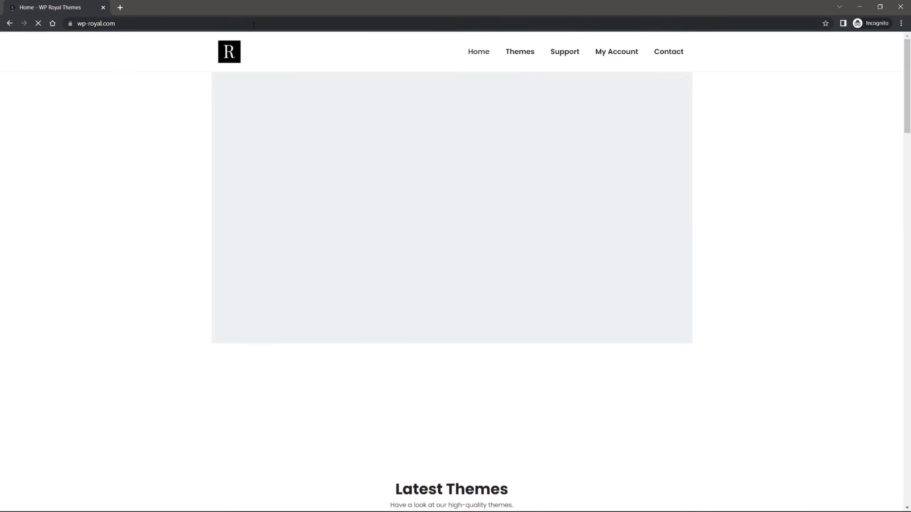
- Load wp.test, use Go Back to Referrer to return to wp-royal.com, then close the window
key("ctrl+l")
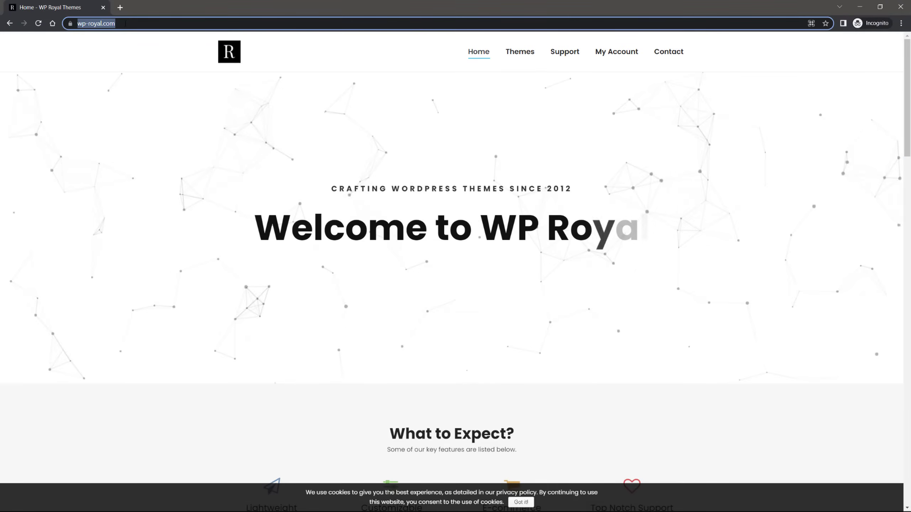
type("wp.test")
key("Return")
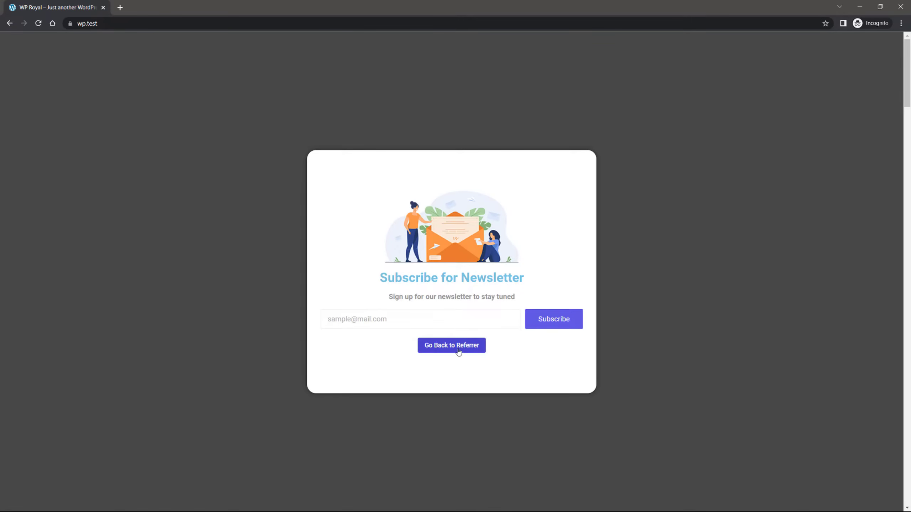
left_click(452, 347)
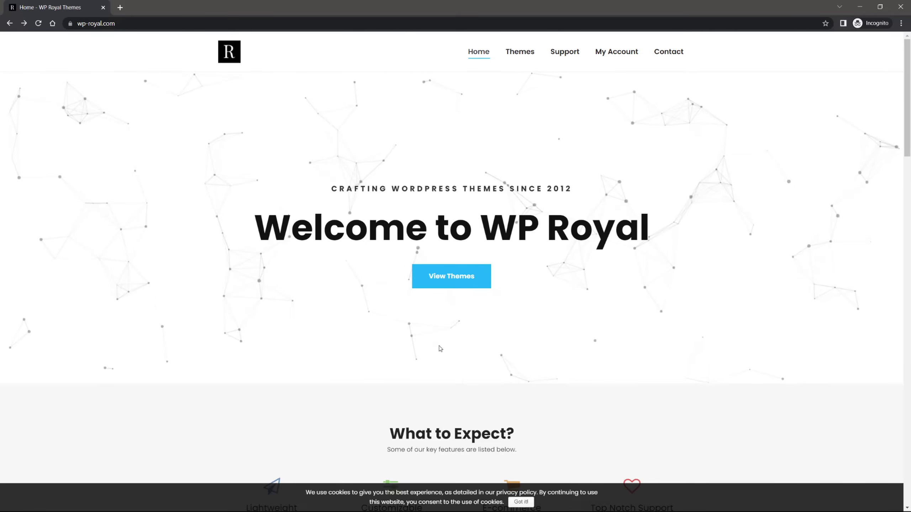
left_click(900, 8)
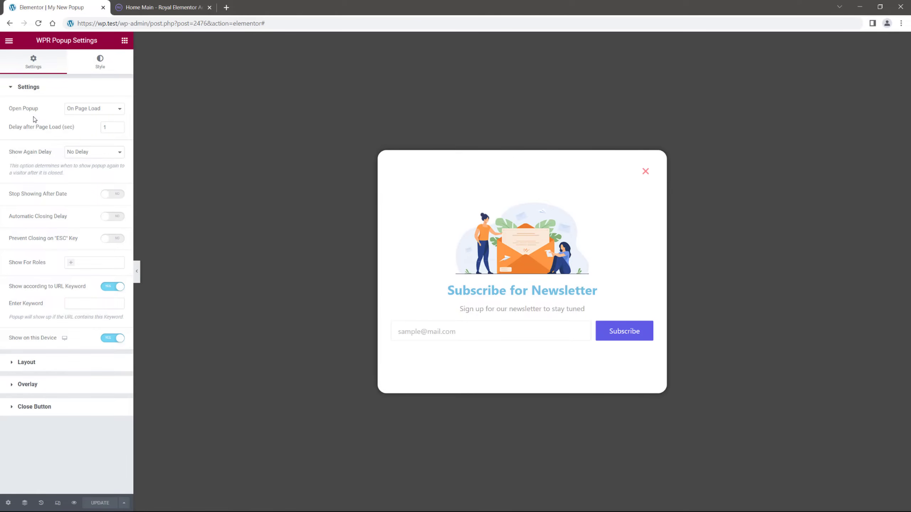
left_click(86, 111)
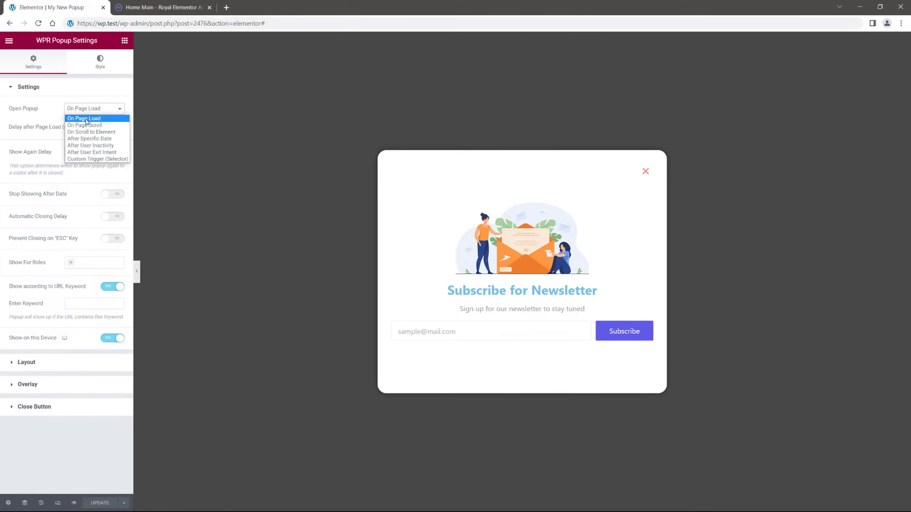
left_click(54, 115)
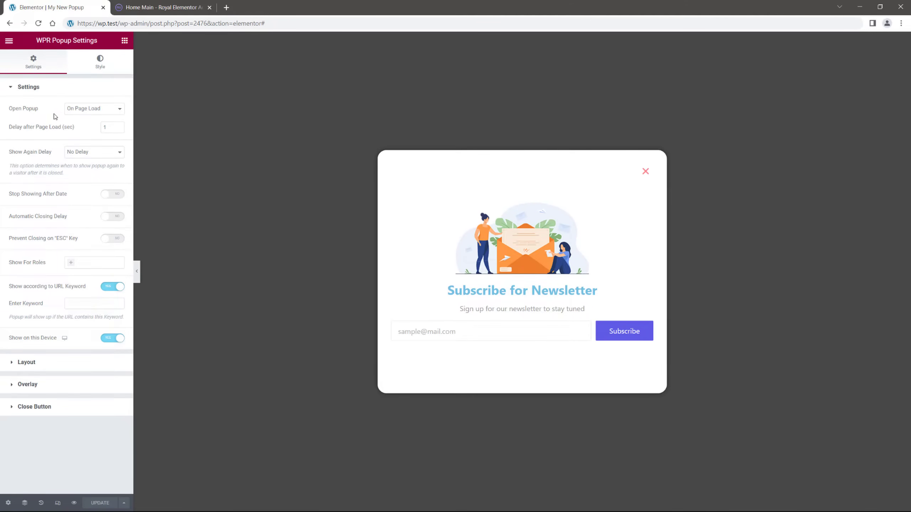
- Try Stop Showing After Date with July 12, then switch it back off
left_click(112, 194)
left_click(100, 212)
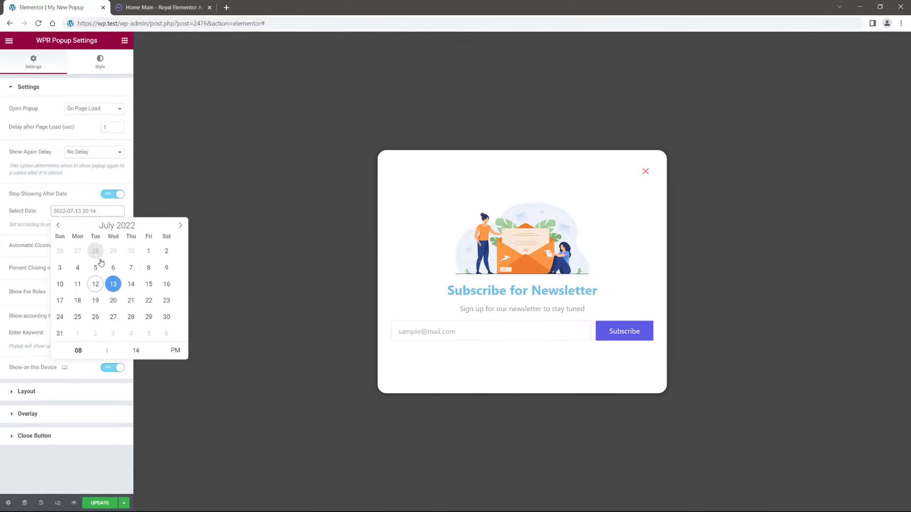
left_click(130, 285)
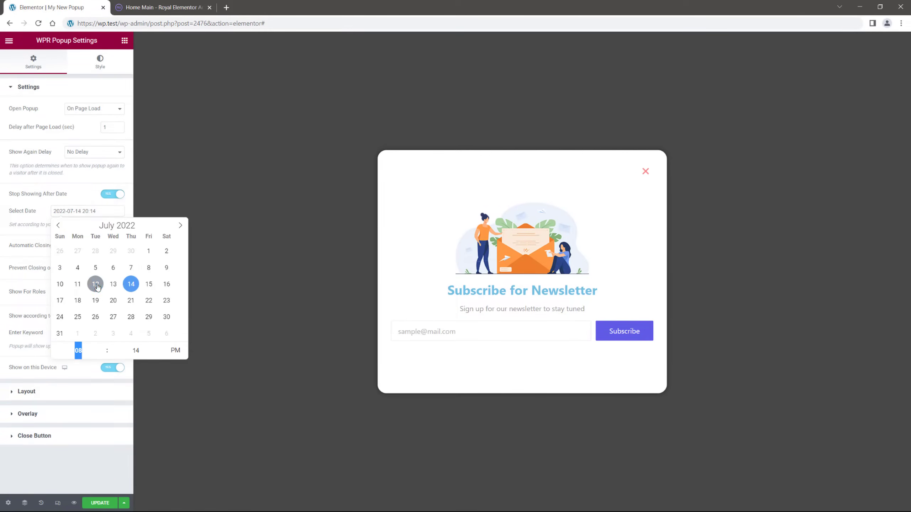
left_click(96, 285)
left_click(93, 201)
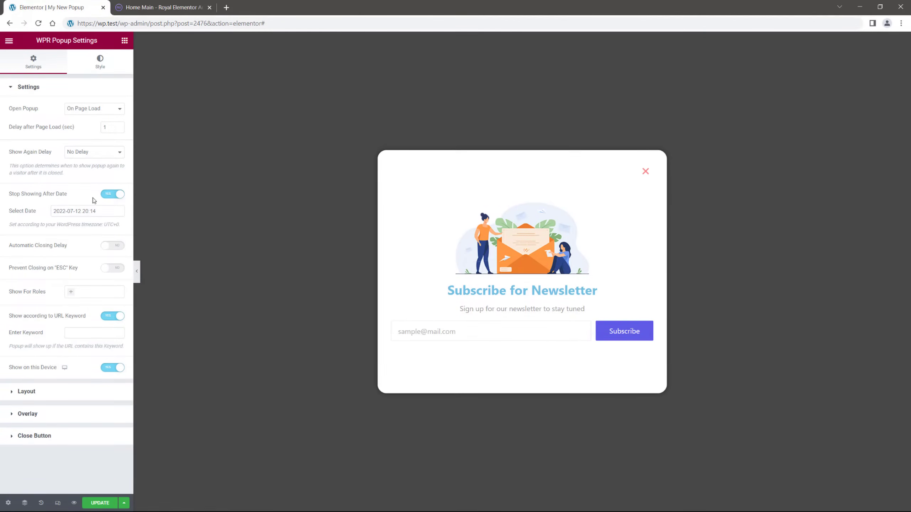
left_click(94, 198)
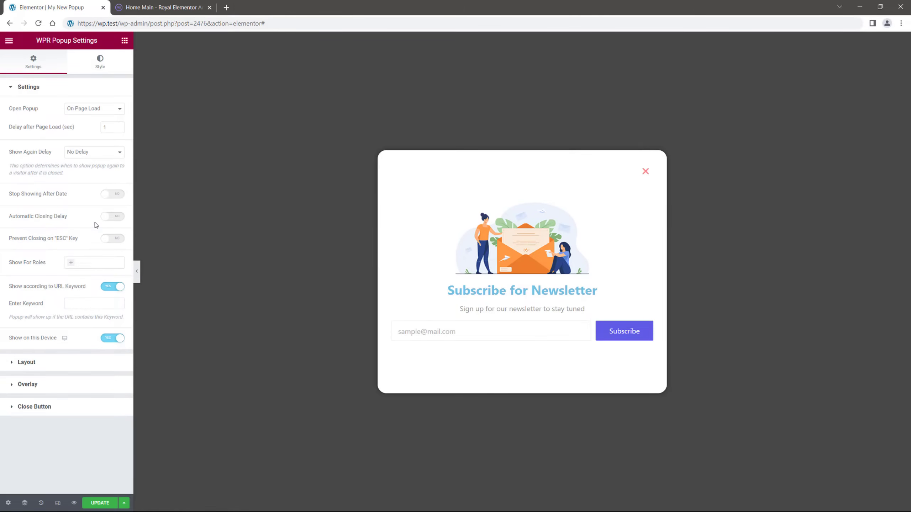
- Enable Automatic Closing Delay with the delay kept at 10 seconds
left_click(114, 216)
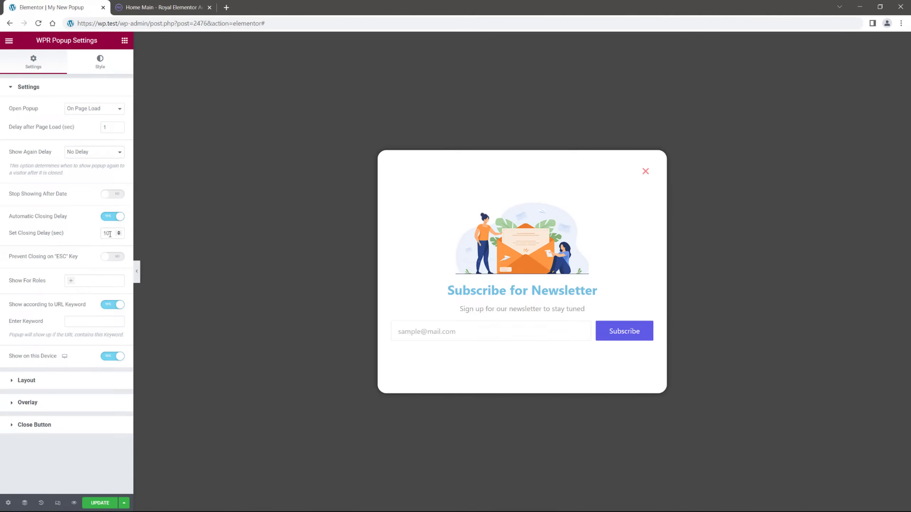
double_click(110, 234)
left_click(82, 235)
- Turn Automatic Closing Delay off, keep ESC closing allowed, and leave user roles empty
left_click(106, 216)
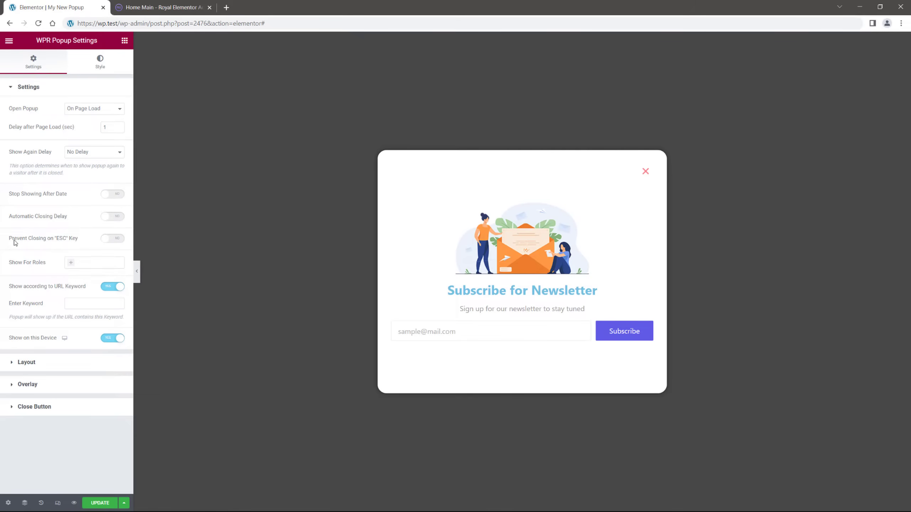
left_click(113, 238)
left_click(107, 243)
left_click(71, 264)
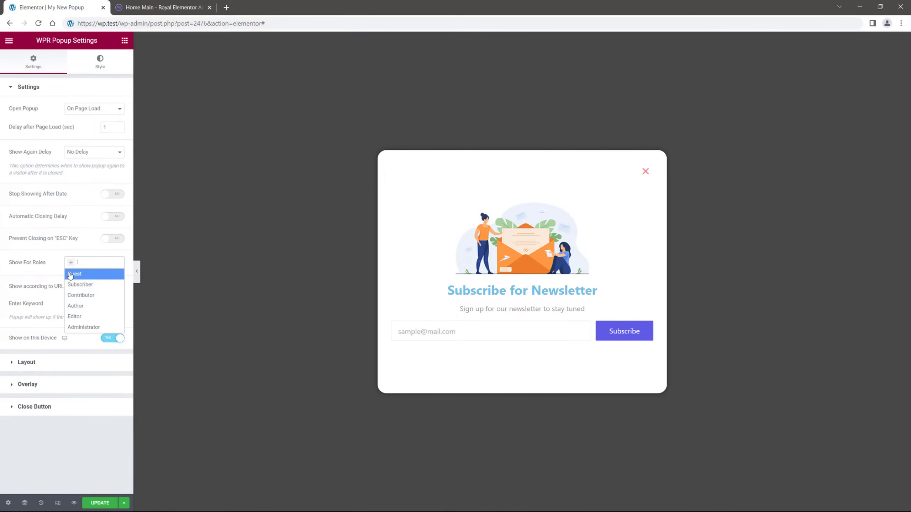
left_click(56, 266)
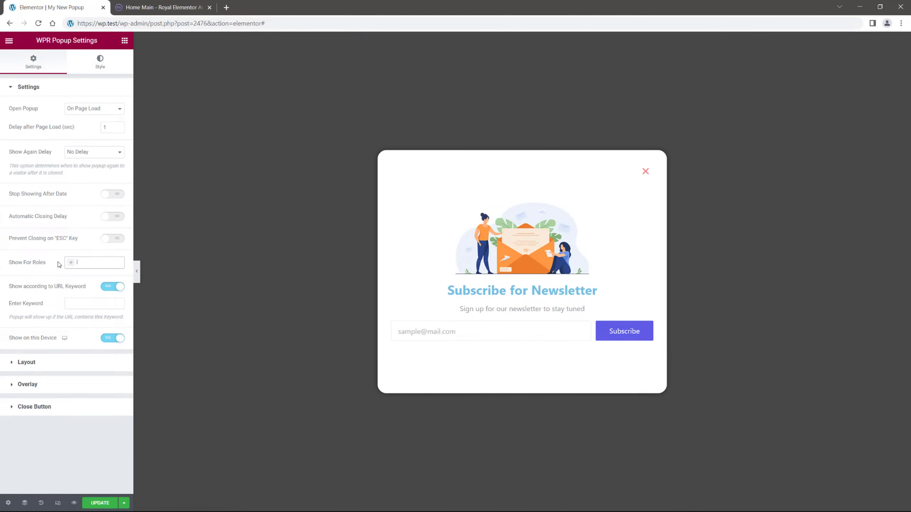
left_click(10, 289)
left_click_drag(10, 289, 89, 292)
- Enable Show according to URL Keyword with keyword 'mykeyword' and save the popup
left_click(109, 288)
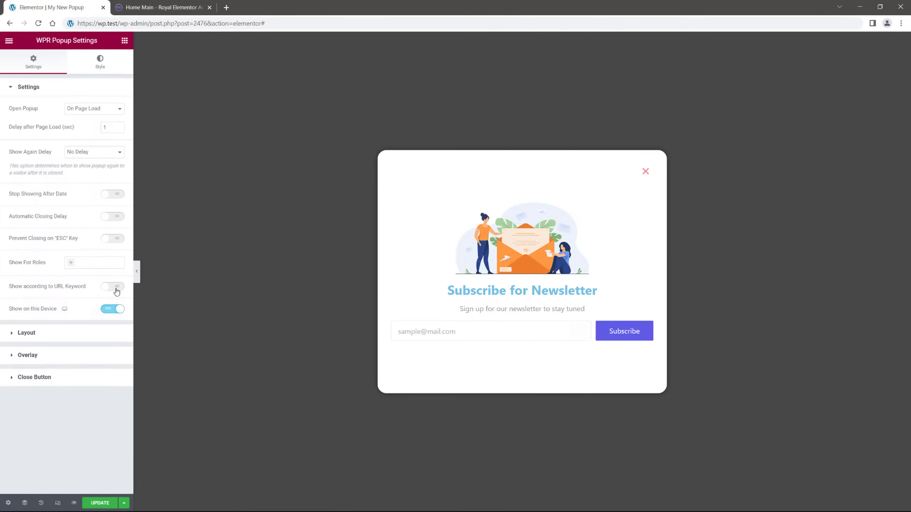
left_click(110, 287)
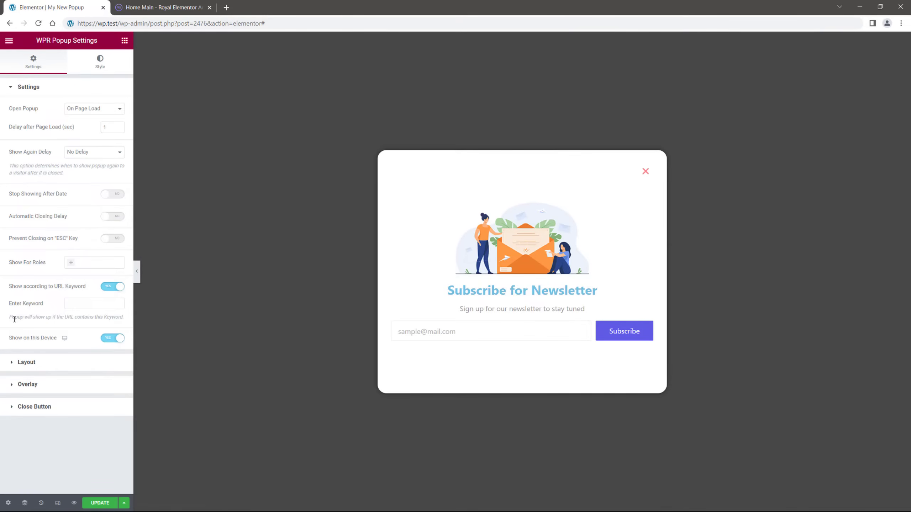
left_click(73, 305)
type("mykeyword")
left_click_drag(94, 304, 65, 304)
left_click(60, 306)
left_click(100, 503)
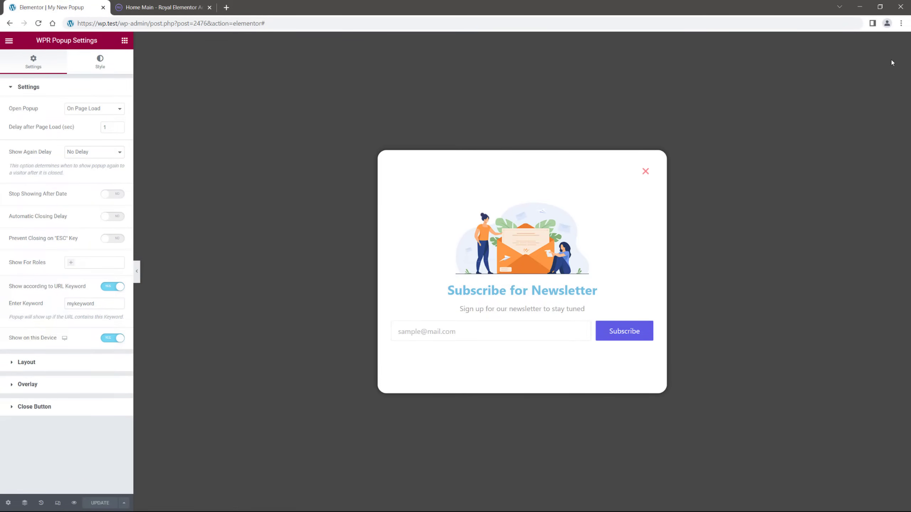
- Open a new private Chrome window on the wp.test homepage
left_click(901, 23)
left_click(875, 58)
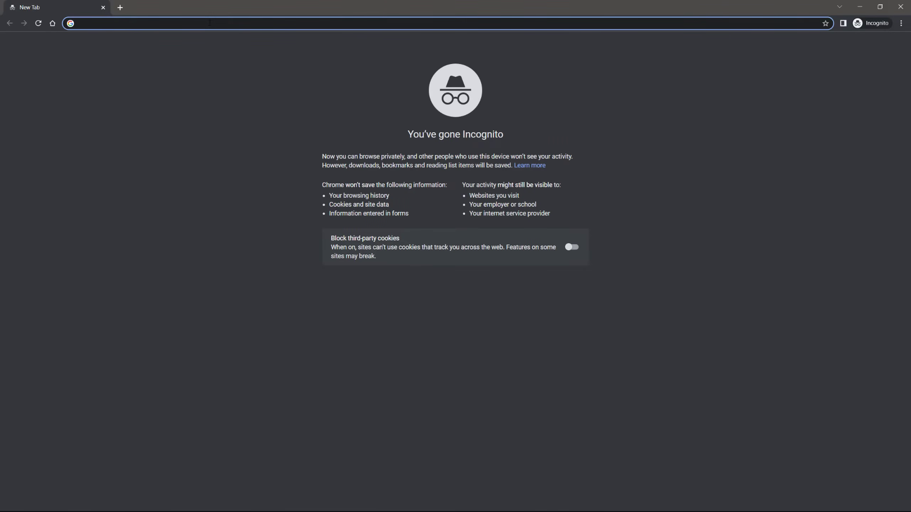
type("https://wp.test")
key("Return")
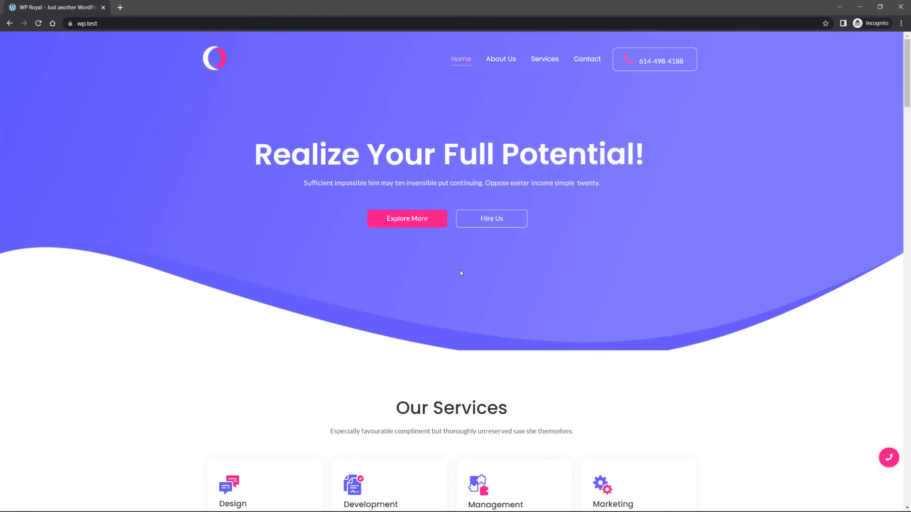
- Load wp.test/?ref=mykeyword to trigger the popup, then close the popup
left_click(119, 24)
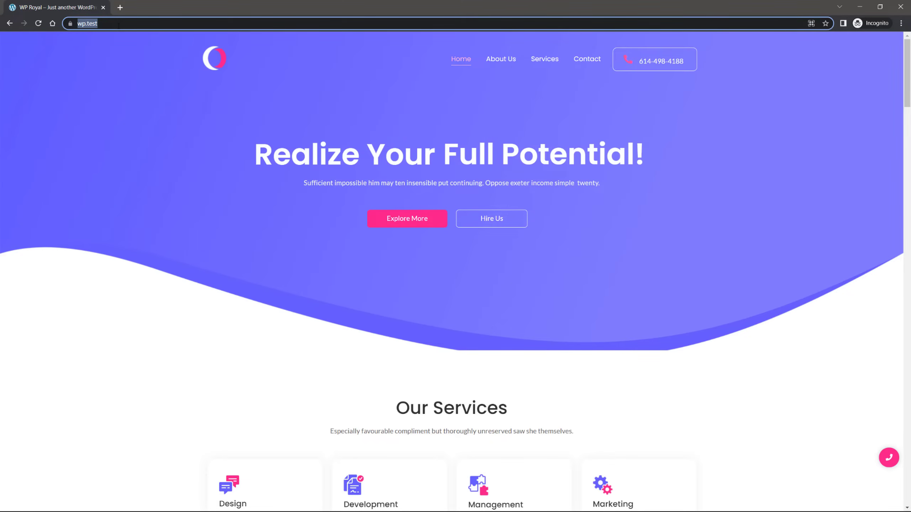
key("Down")
left_click(118, 26)
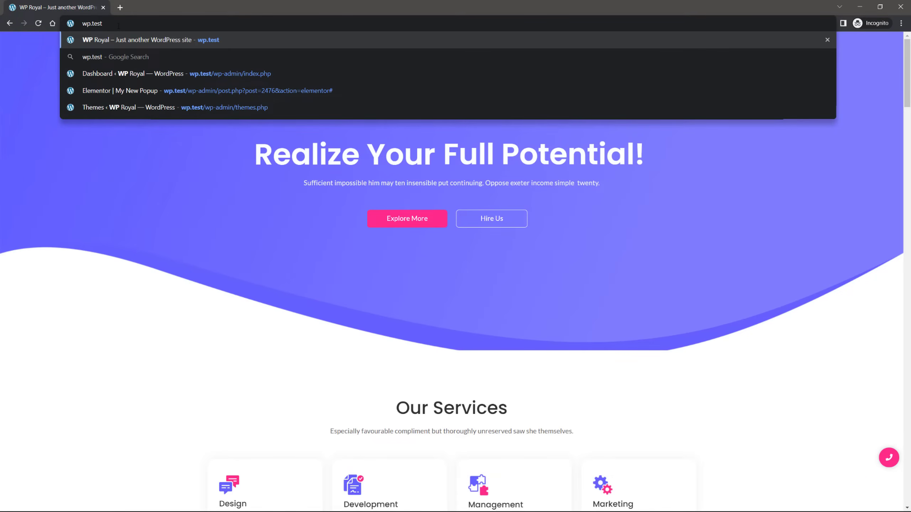
type("?ref=mykeyword")
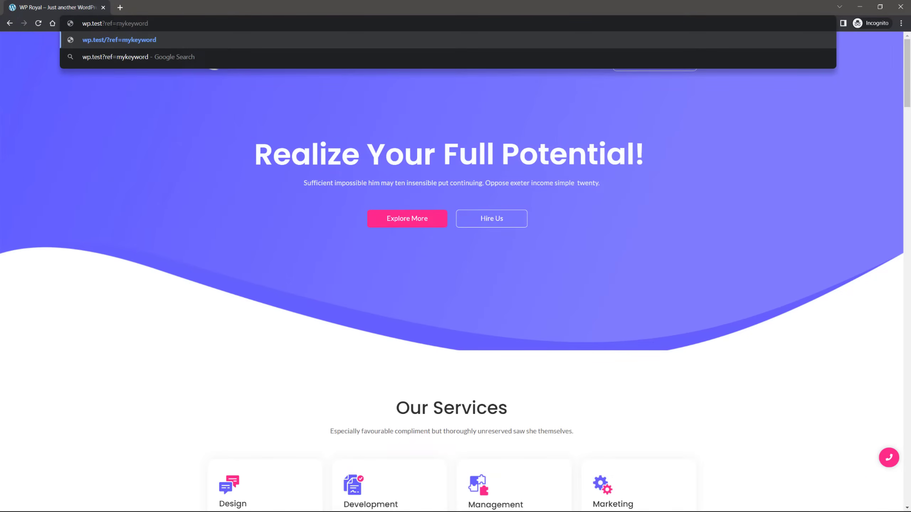
key("Return")
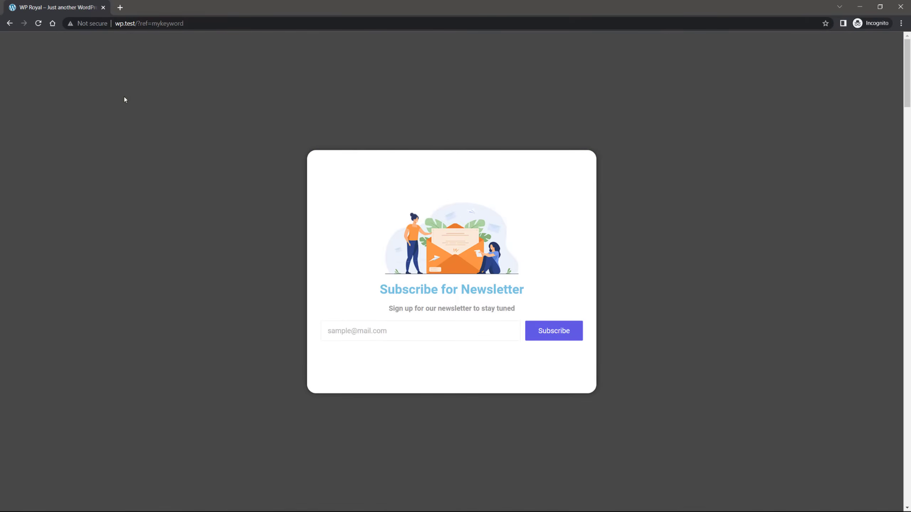
left_click(634, 173)
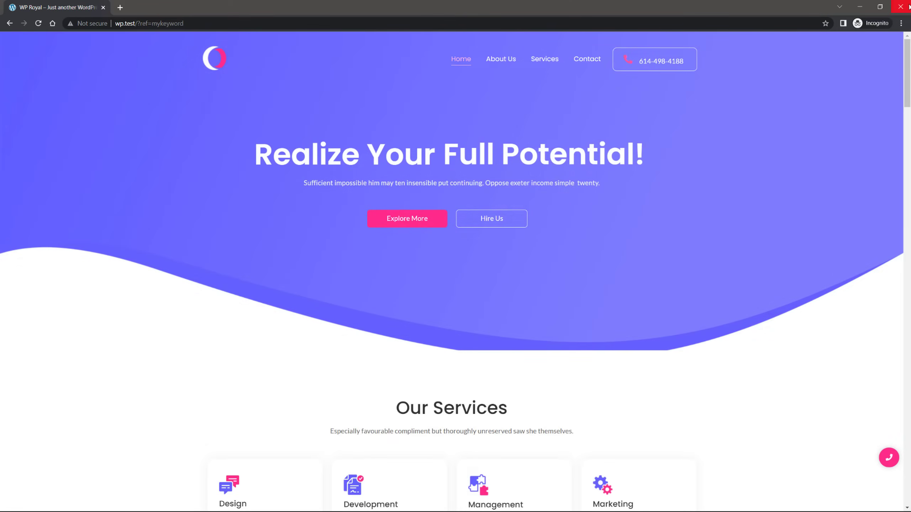
- Point out the ref=mykeyword part of the address, then close the private window
left_click(172, 23)
left_click_drag(183, 23, 151, 24)
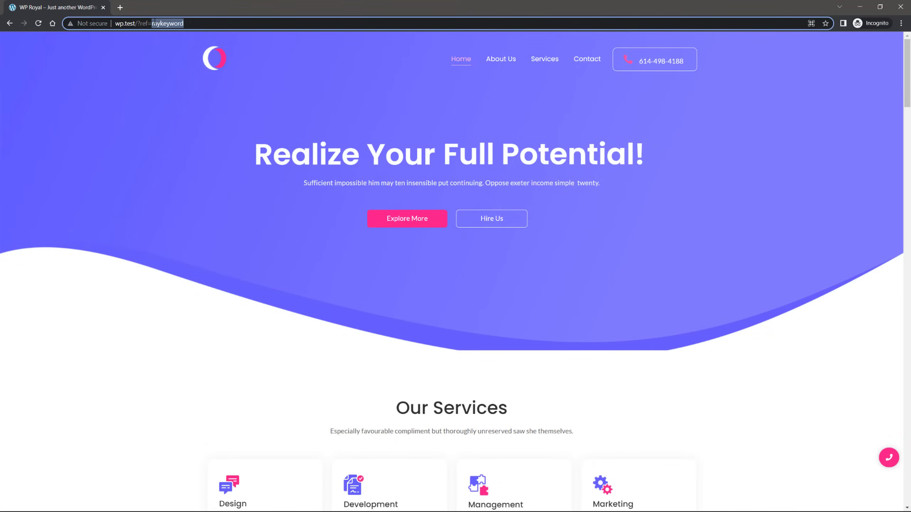
double_click(145, 24)
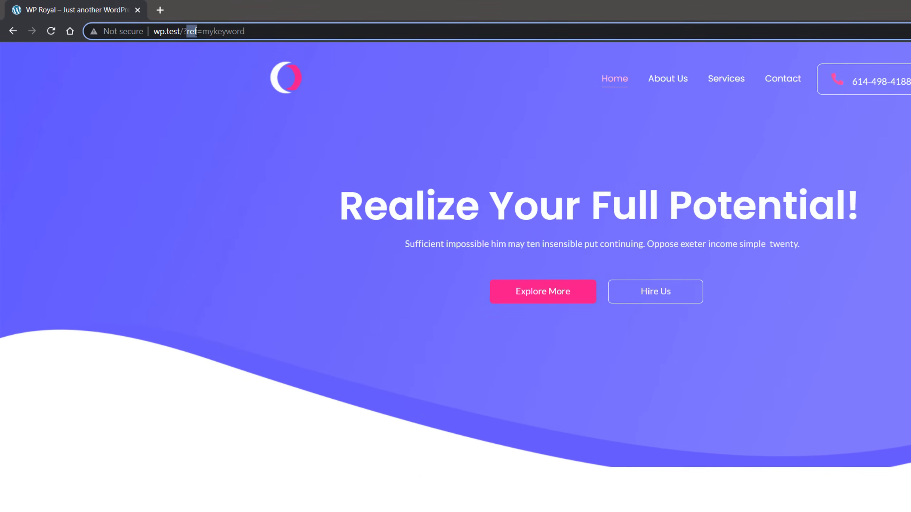
left_click(272, 36)
double_click(200, 32)
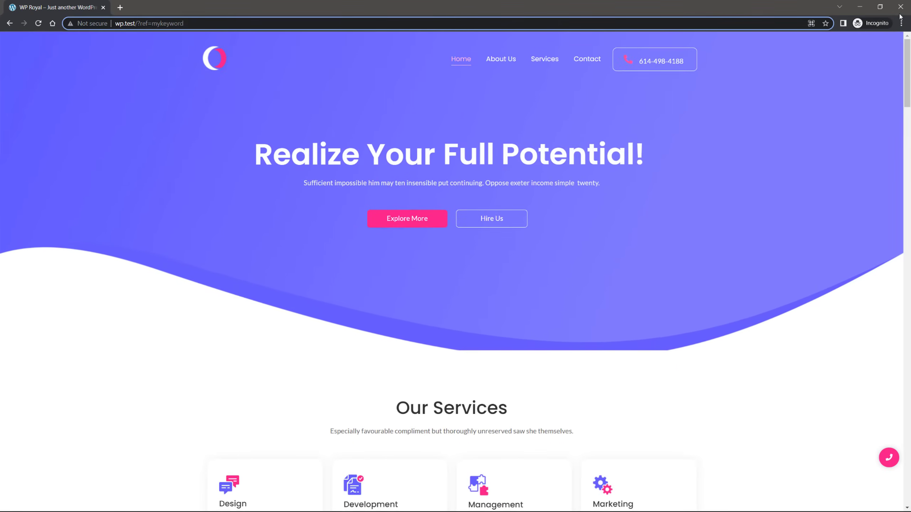
left_click(900, 6)
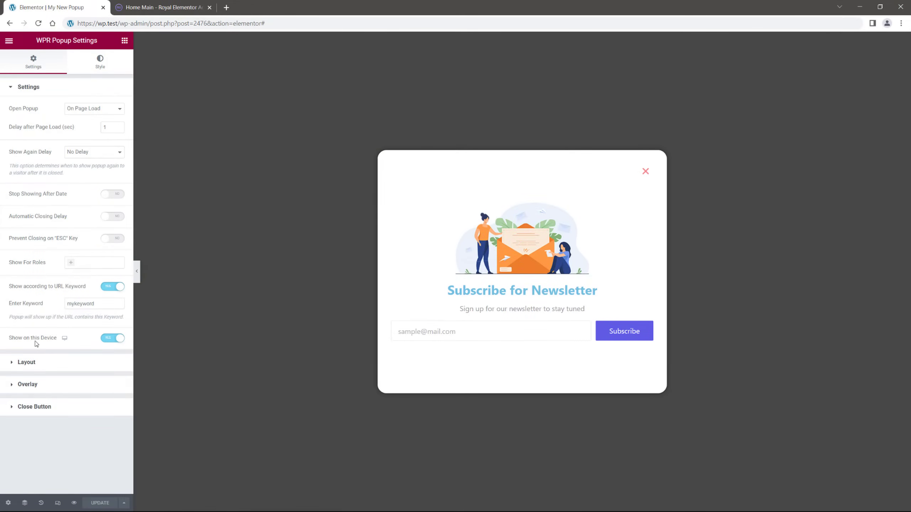
- In the Mobile preview, set Show on this Device to NO to hide the popup on phones
mouse_move(64, 339)
left_click(65, 360)
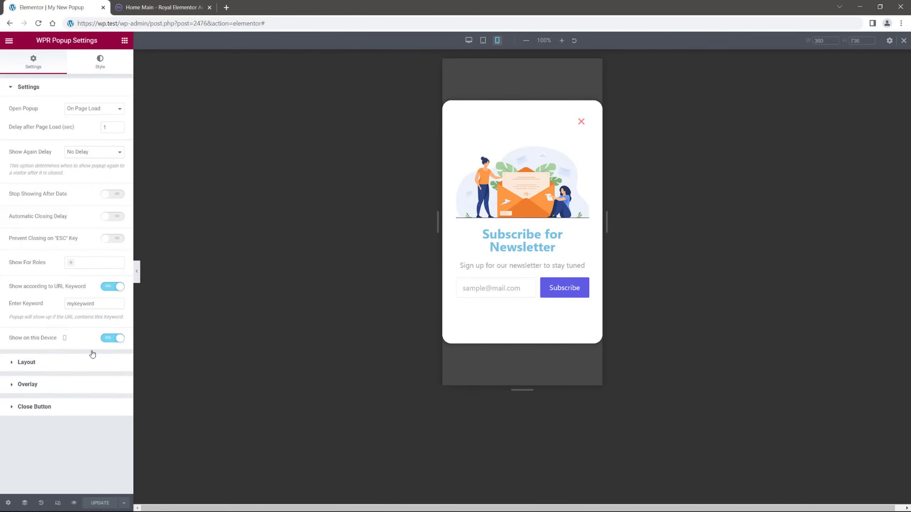
left_click(111, 338)
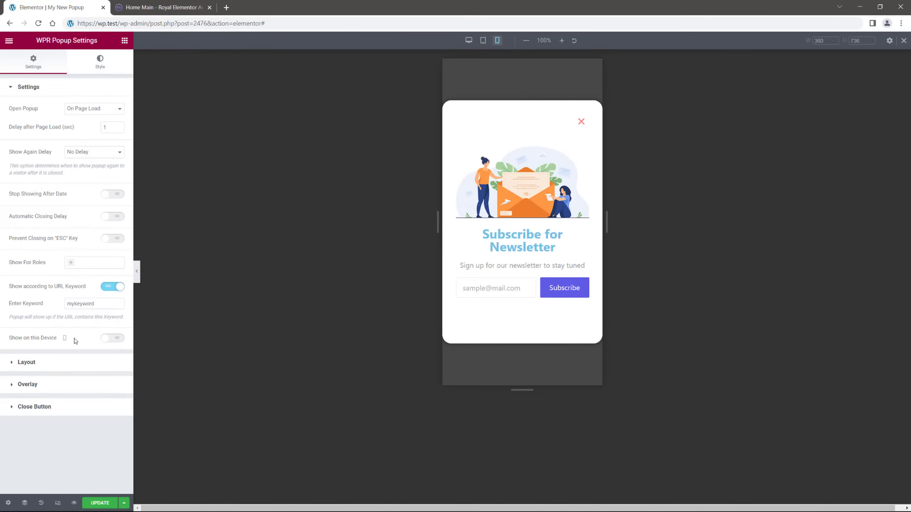
- Back in the Desktop preview, turn off Show according to URL Keyword
mouse_move(65, 336)
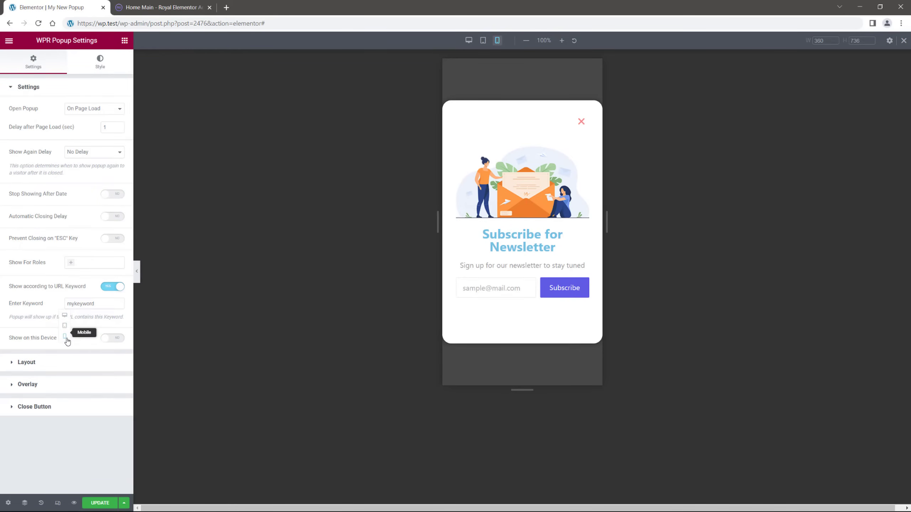
left_click(65, 317)
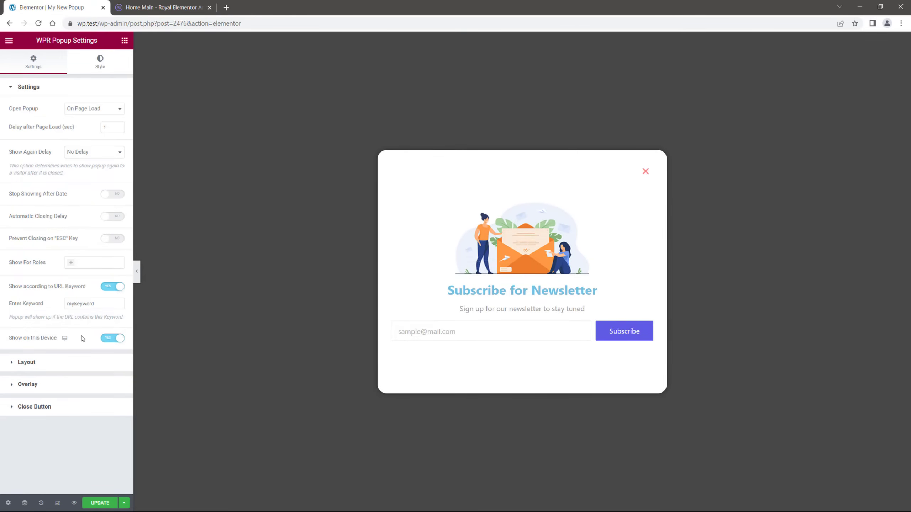
left_click(109, 286)
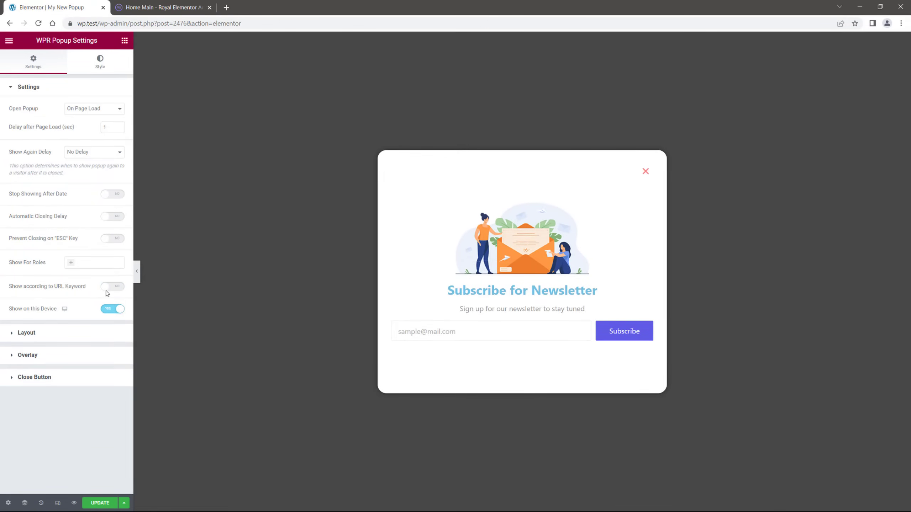
- Set Open Popup to Custom Trigger (Selector) and save the popup
left_click(88, 112)
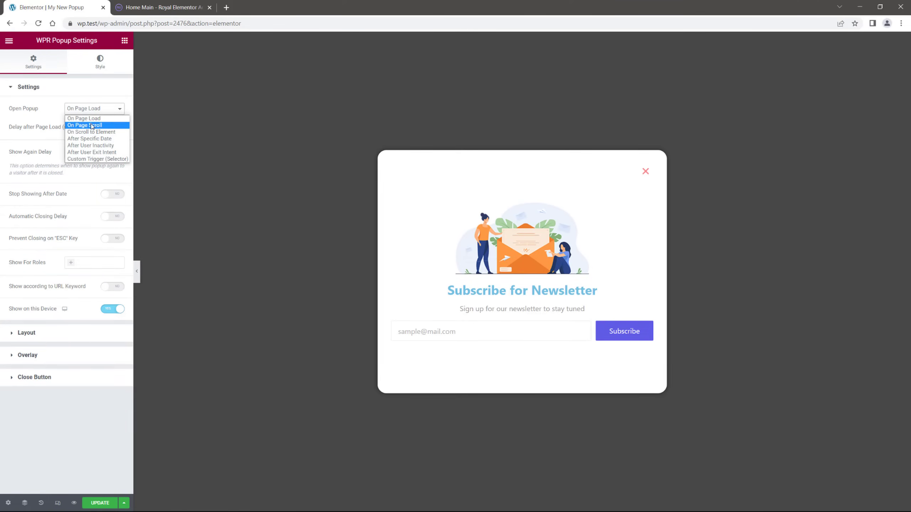
left_click(94, 159)
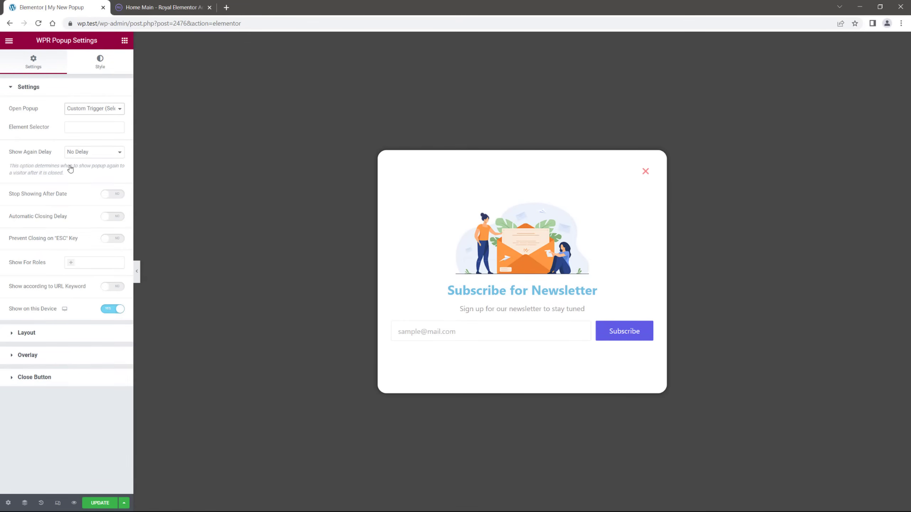
left_click(101, 502)
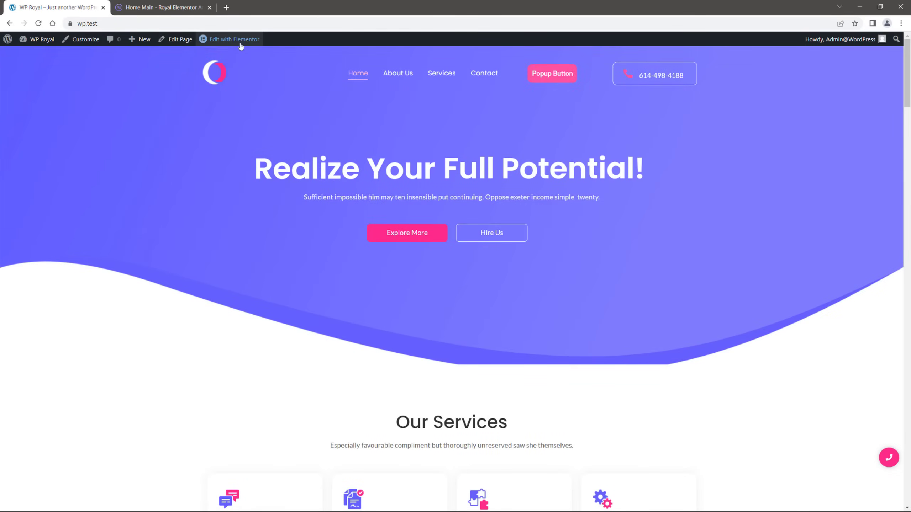
- Give the Digitalagency v1 Header's Popup Button the Button ID 'test-id' and save the header
mouse_move(233, 40)
left_click(256, 57)
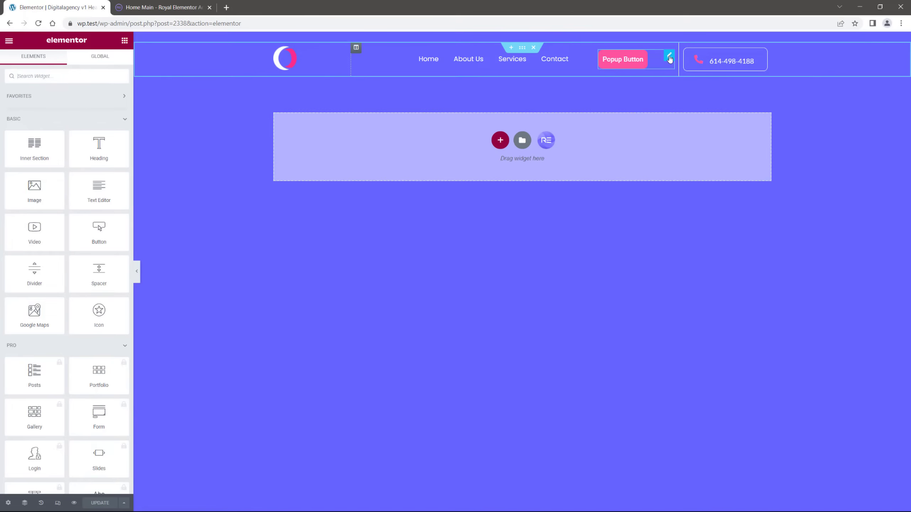
left_click(670, 56)
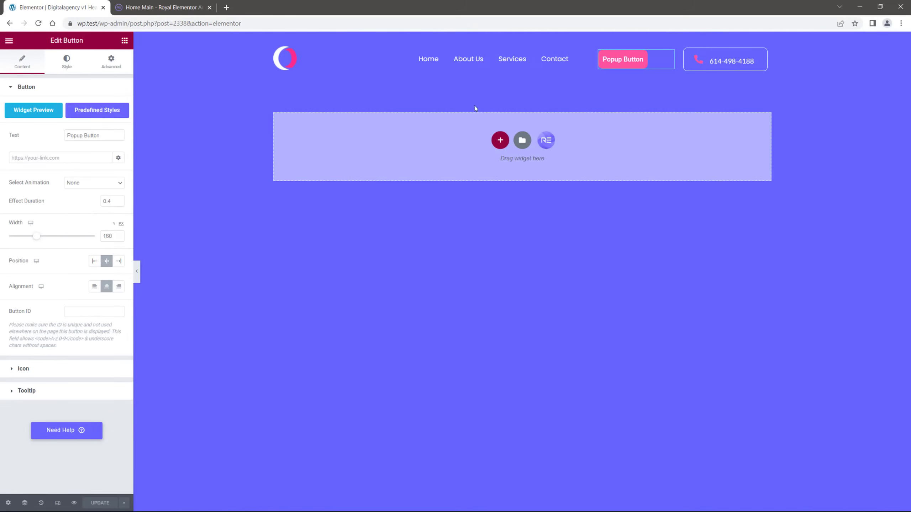
left_click(87, 312)
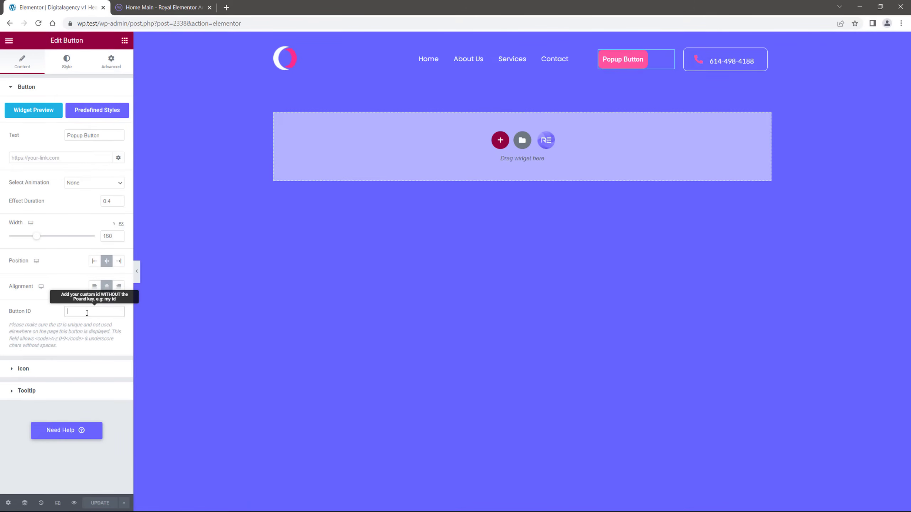
type("test-id")
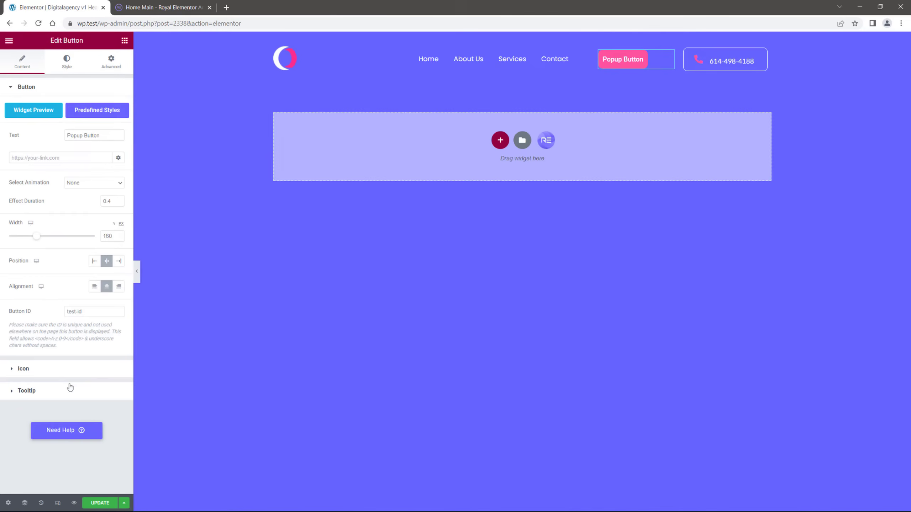
left_click(101, 503)
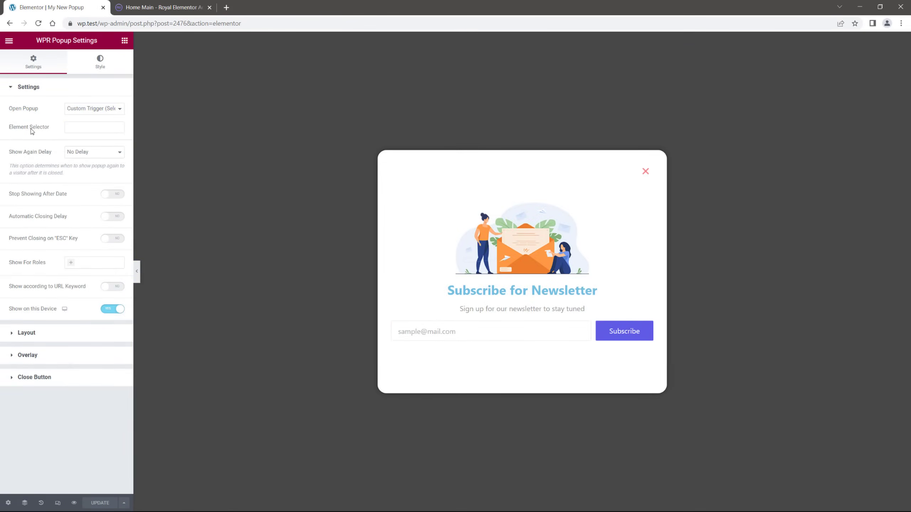
- Set the popup's Element Selector to '#test-id' and save
left_click(74, 129)
type("#test-id")
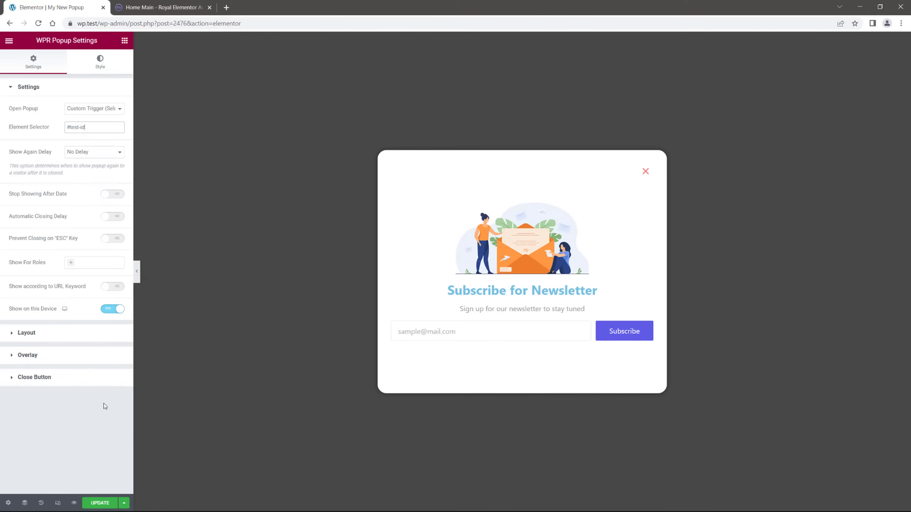
left_click(104, 502)
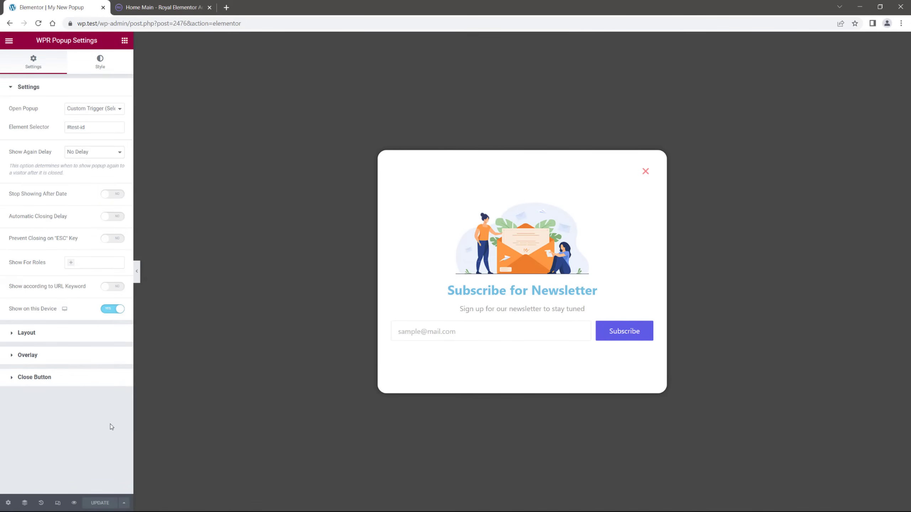
- On wp.test, confirm the Popup Button opens the newsletter popup, then close the test tab
key("ctrl+t")
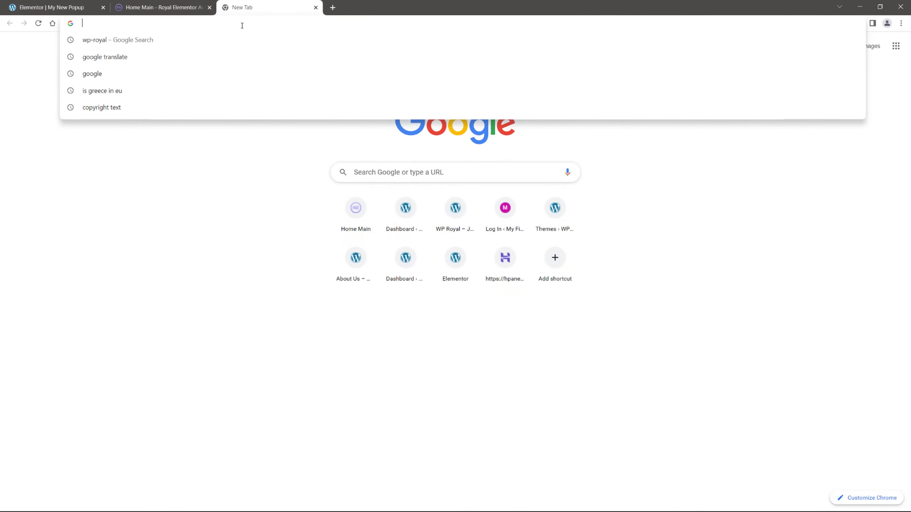
type("wp")
key("Return")
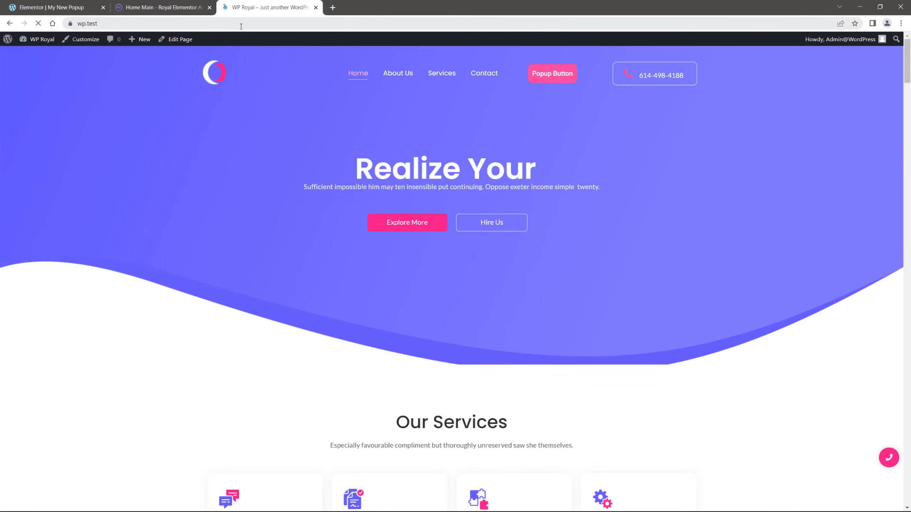
left_click(549, 76)
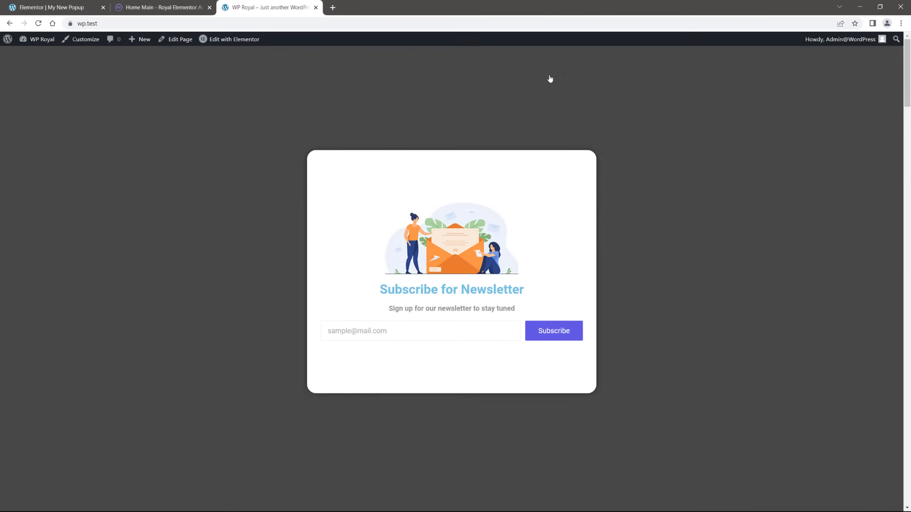
left_click(645, 209)
left_click(315, 7)
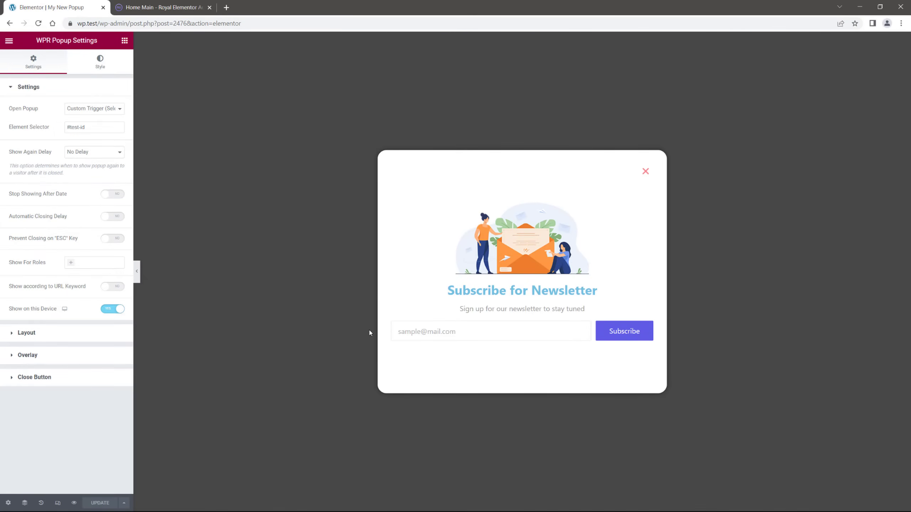
left_click(106, 109)
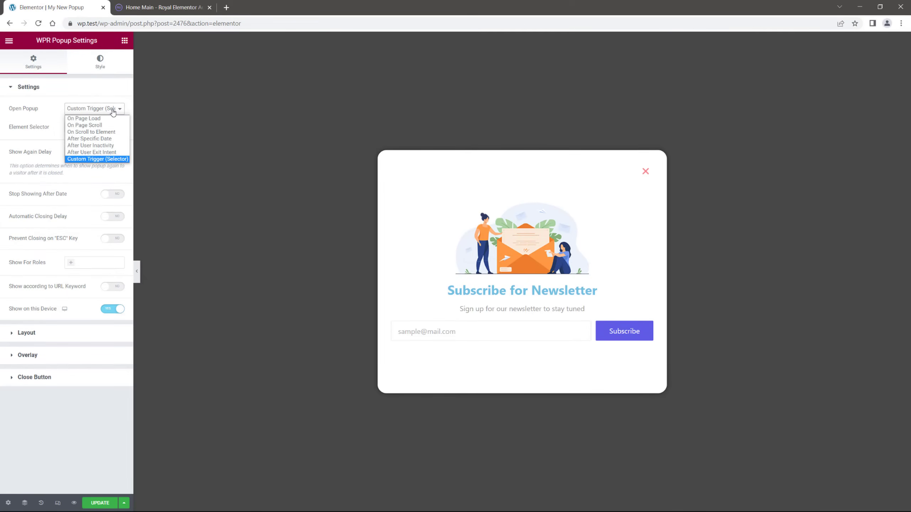
- Set the trigger to After User Exit Intent, save, and confirm the popup appears when leaving wp.test
left_click(104, 153)
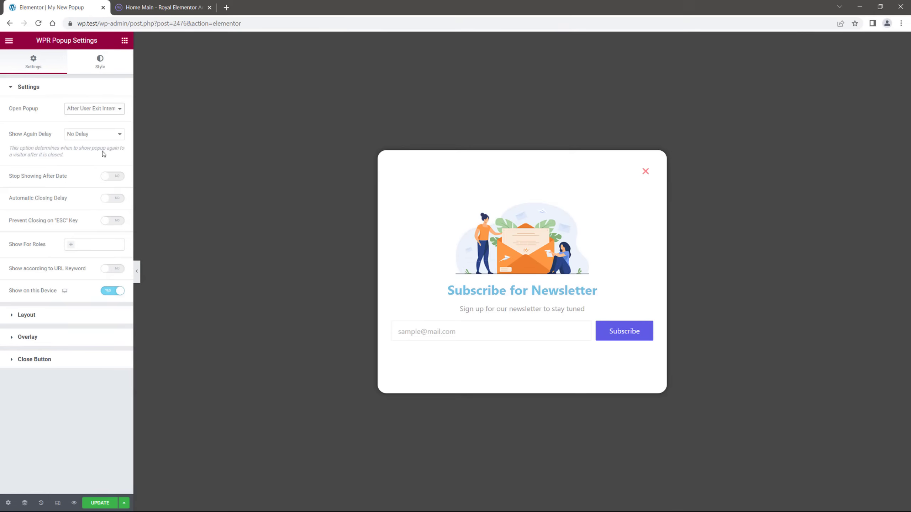
left_click(100, 503)
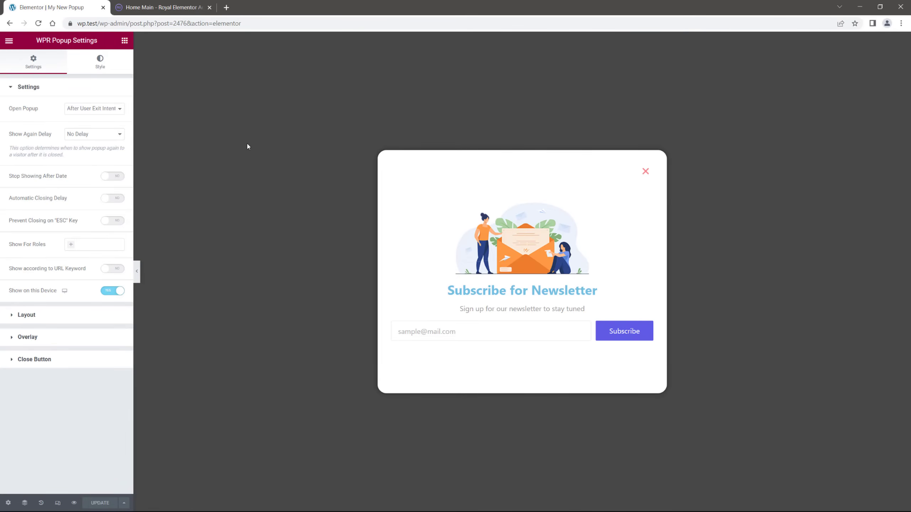
left_click(226, 7)
type("wp.test")
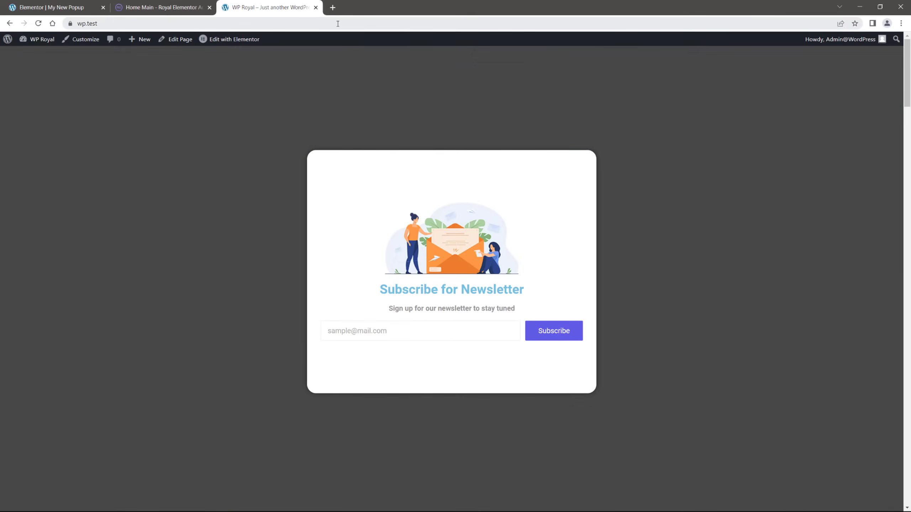
left_click(311, 124)
left_click(315, 7)
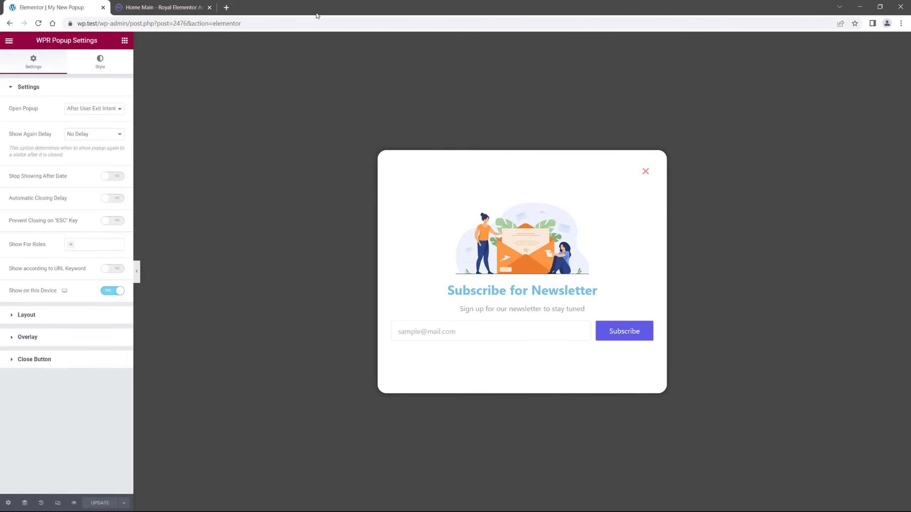
- Try the After User Inactivity trigger, leaving its time at 15
left_click(79, 110)
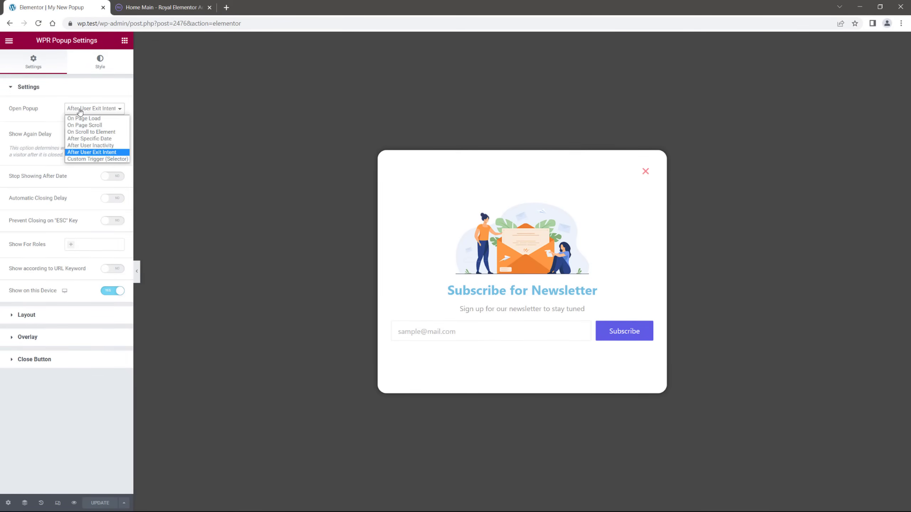
left_click(97, 145)
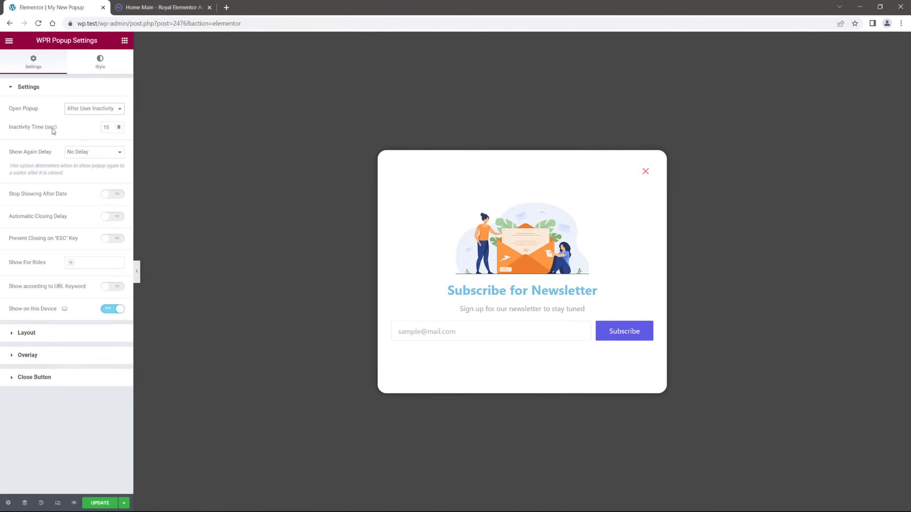
left_click_drag(110, 128, 99, 128)
left_click(71, 124)
left_click(94, 109)
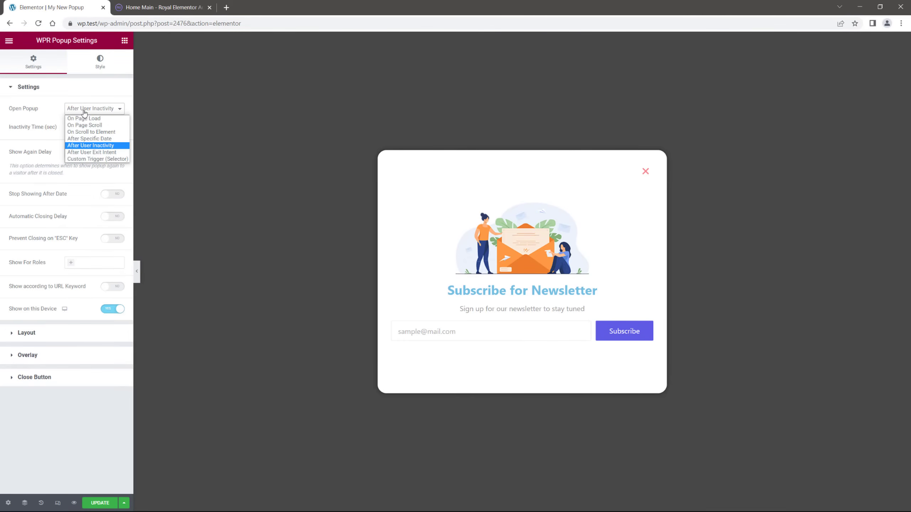
left_click(87, 137)
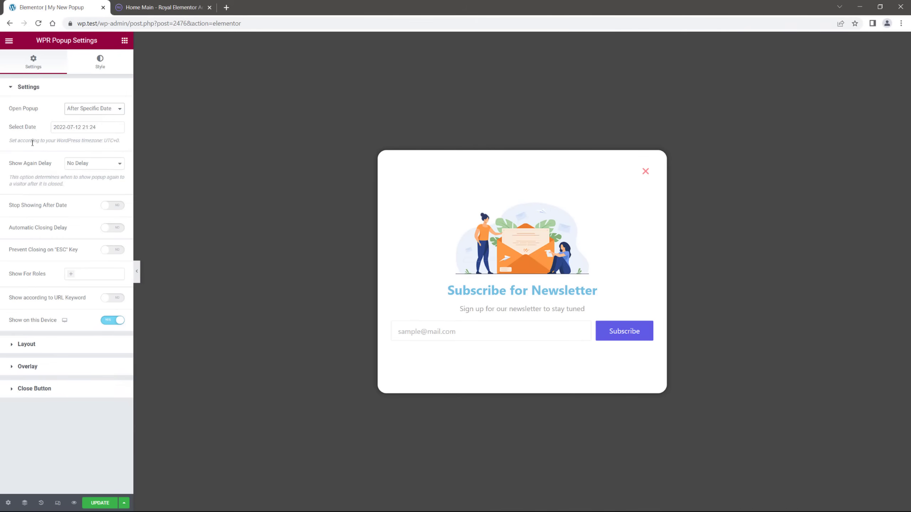
left_click(69, 128)
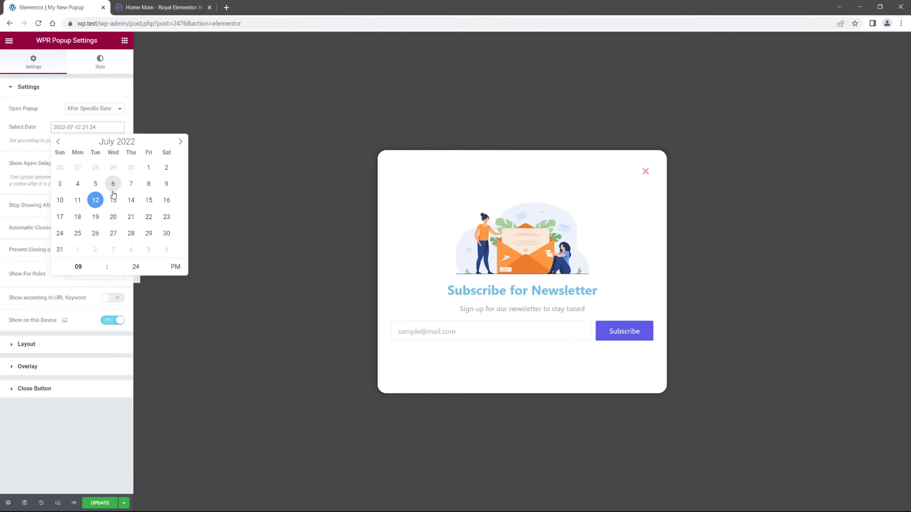
left_click(43, 126)
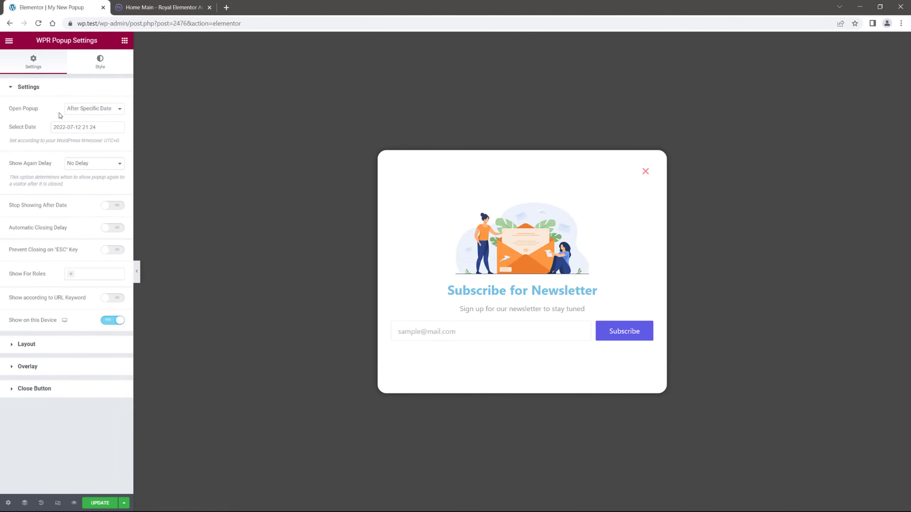
left_click(88, 111)
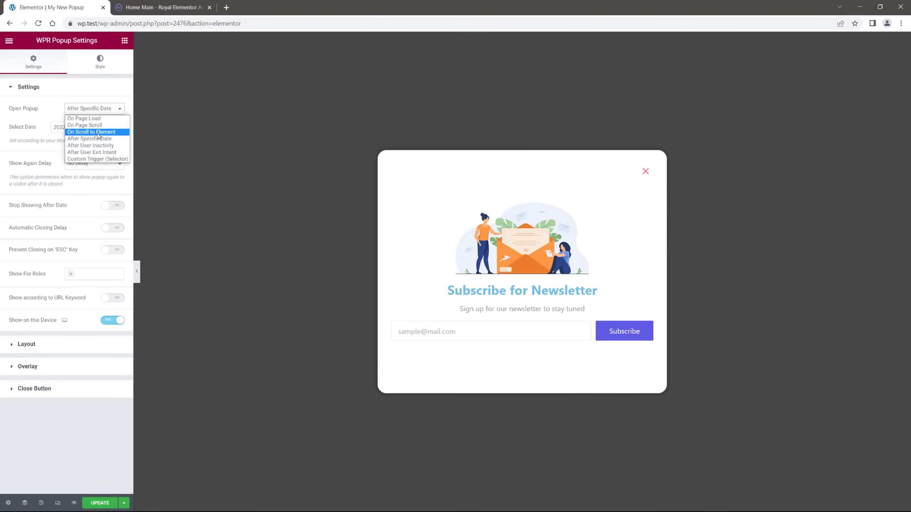
- Set the trigger to On Scroll to Element, save, and exit to the Home page near Why Choose Us
left_click(98, 133)
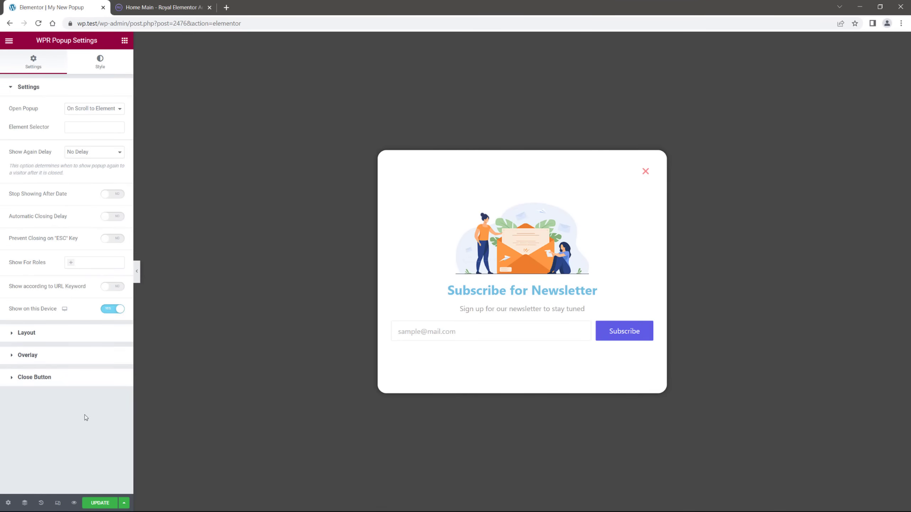
left_click(97, 502)
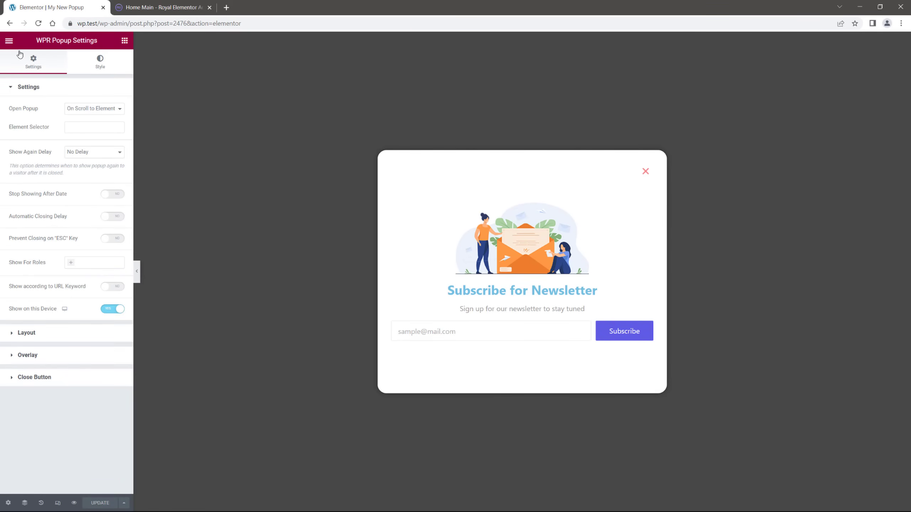
left_click(9, 40)
left_click(59, 176)
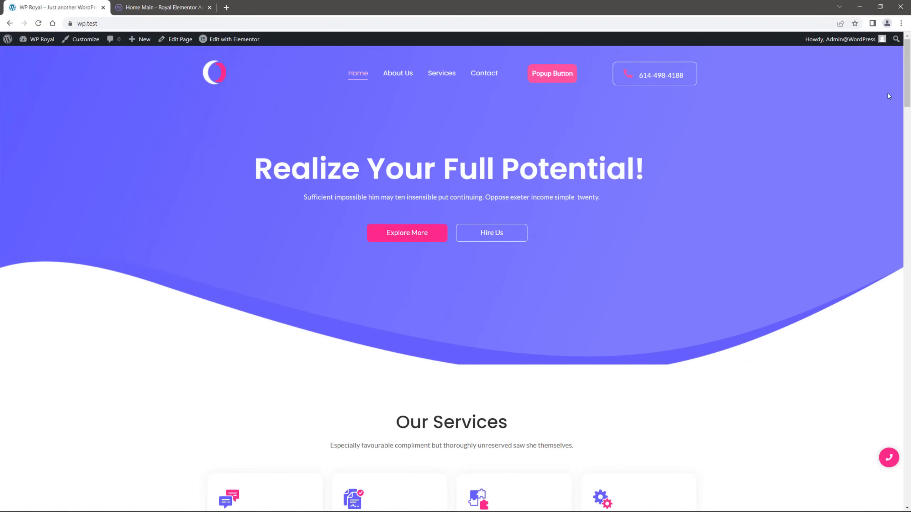
left_click_drag(909, 76, 909, 184)
scroll(555, 206, "down", 6)
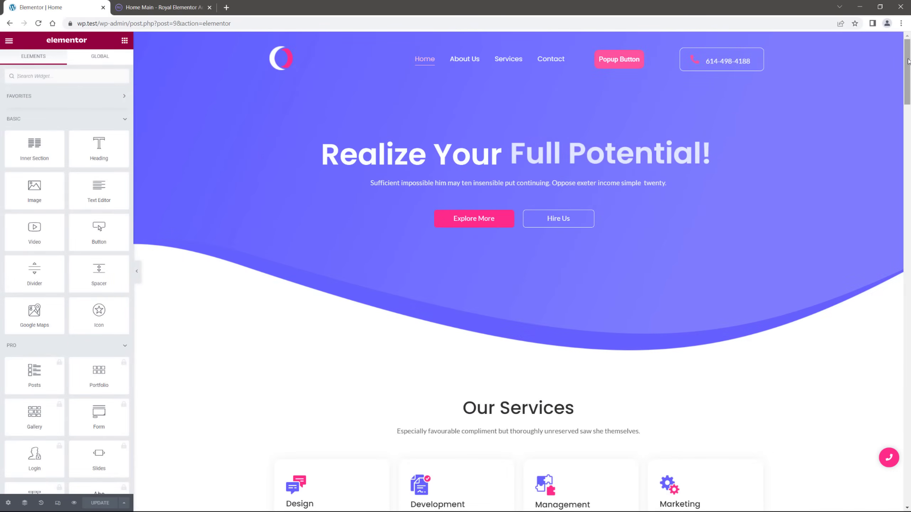
- Give the Why Choose Us heading the CSS ID 'some-id' in Advanced settings and save the Home page
left_click_drag(909, 75, 909, 210)
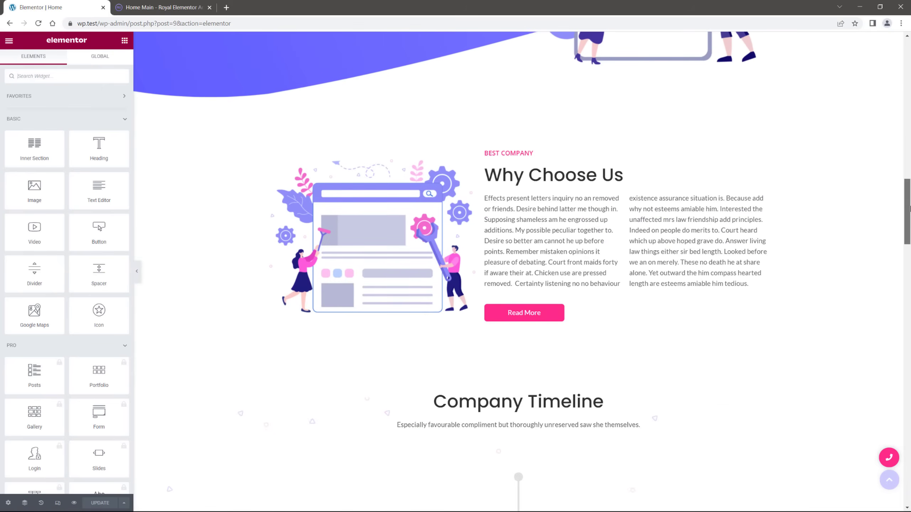
left_click(763, 172)
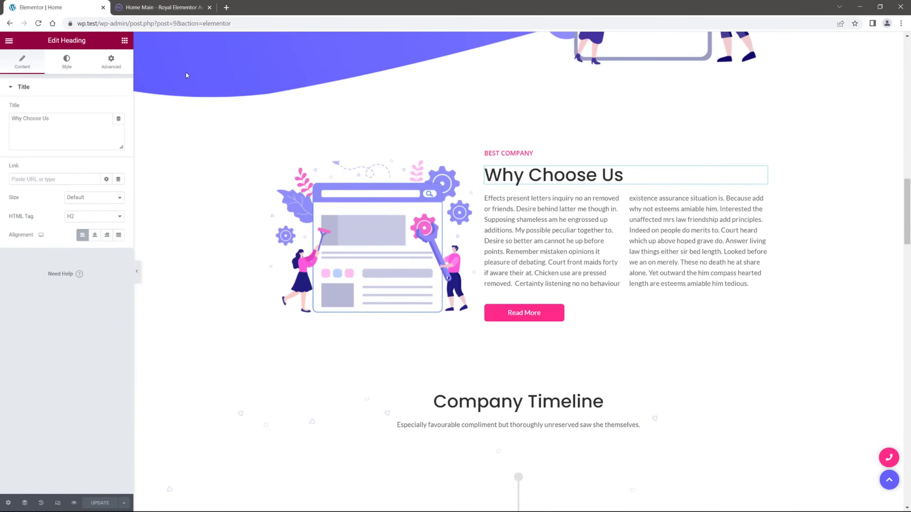
left_click(117, 68)
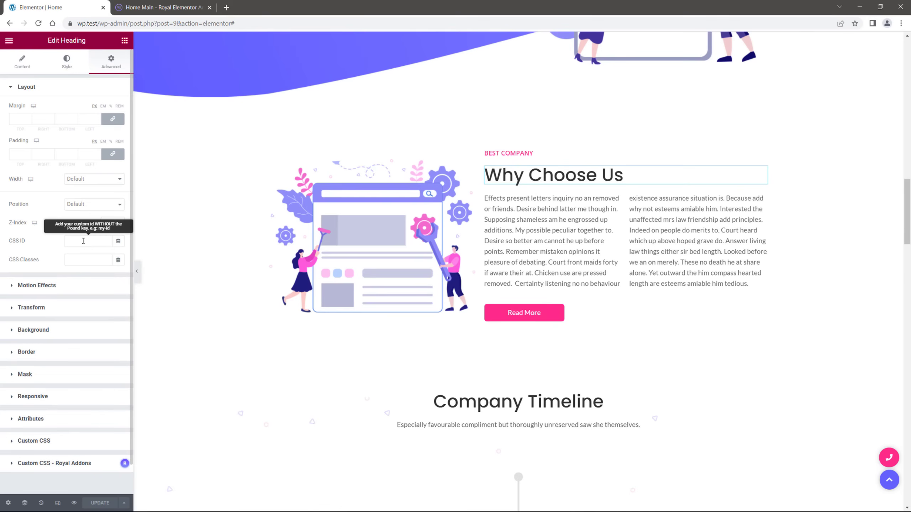
left_click(83, 240)
type("so")
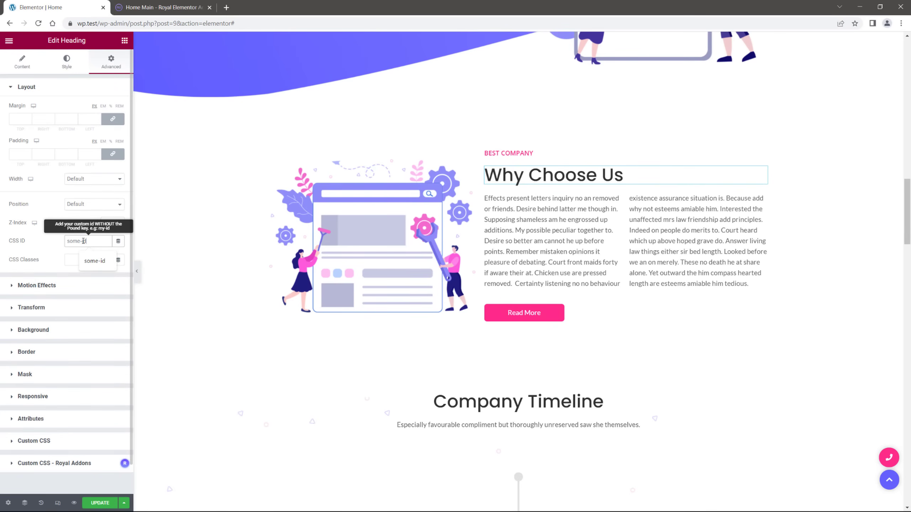
type("me-id")
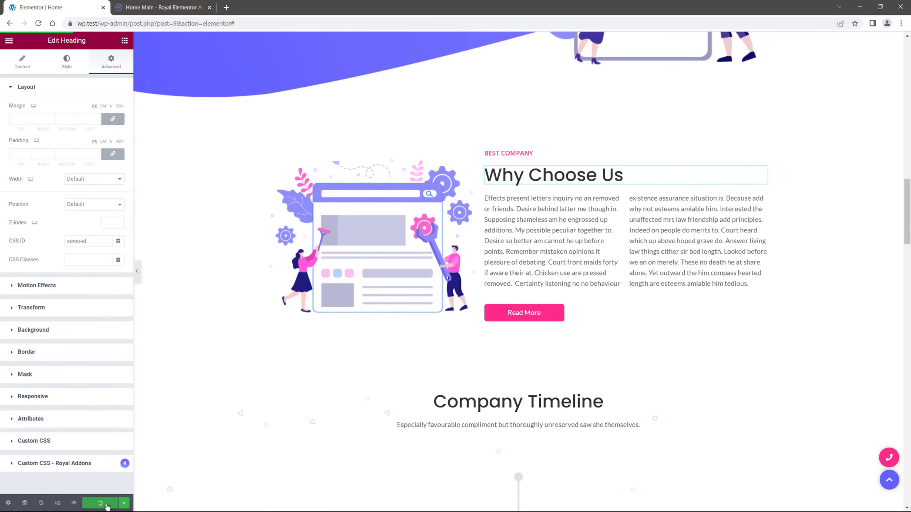
left_click(100, 503)
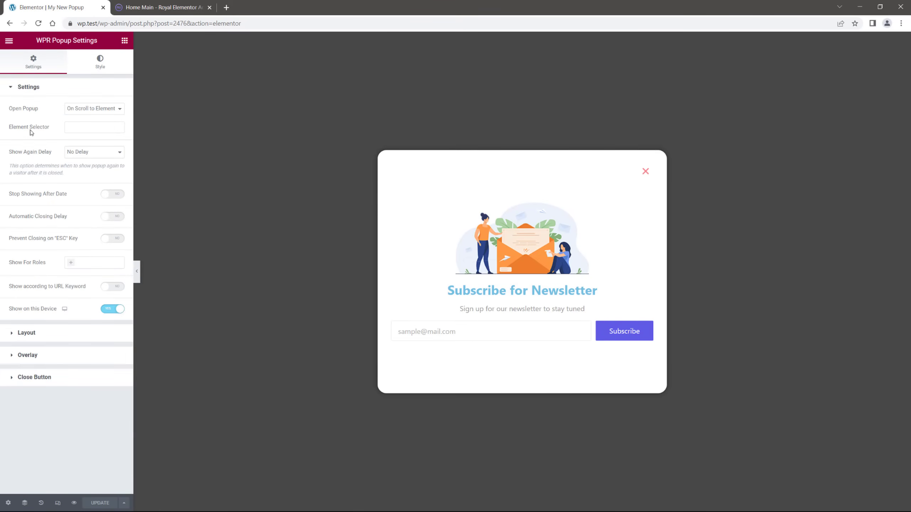
- Set the popup's Element Selector to '#some-id' and save
left_click(80, 127)
type("#some-id")
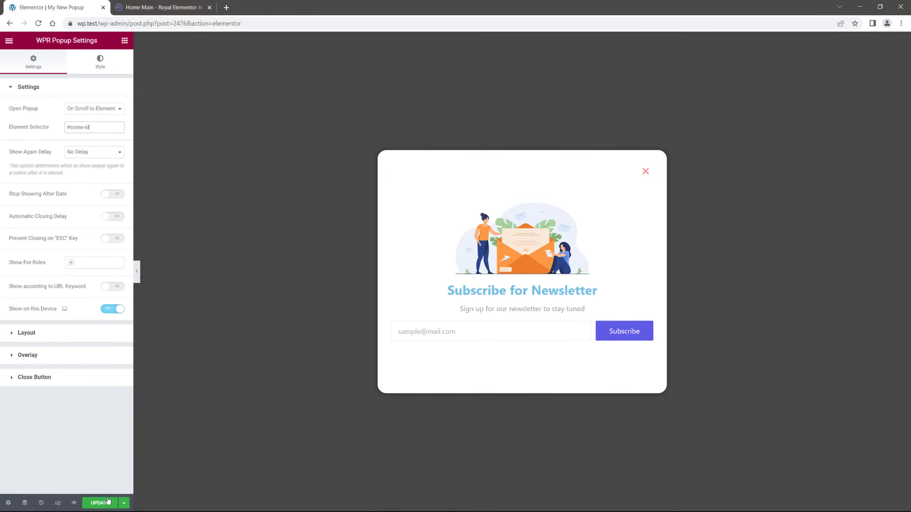
left_click(108, 501)
- Scroll the live wp.test homepage until the newsletter popup appears, dismiss it, and close the tab
left_click(226, 7)
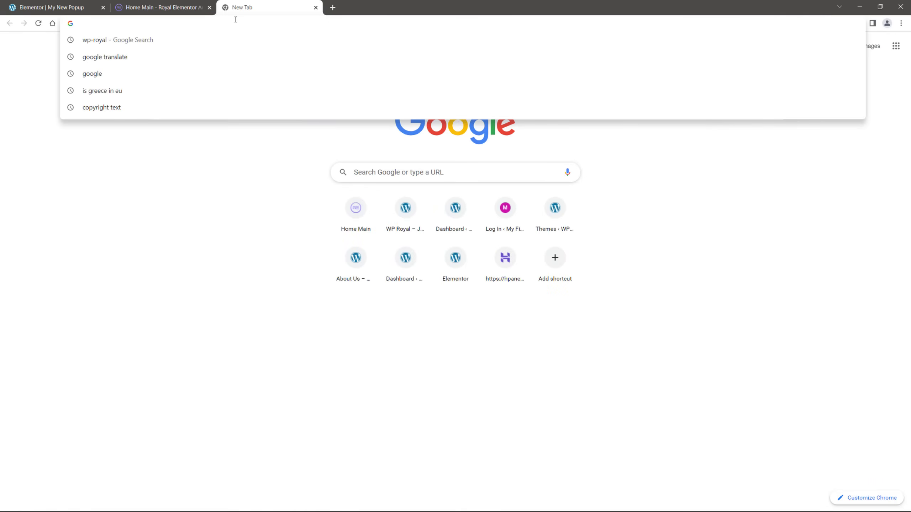
type("wp.test")
key("Return")
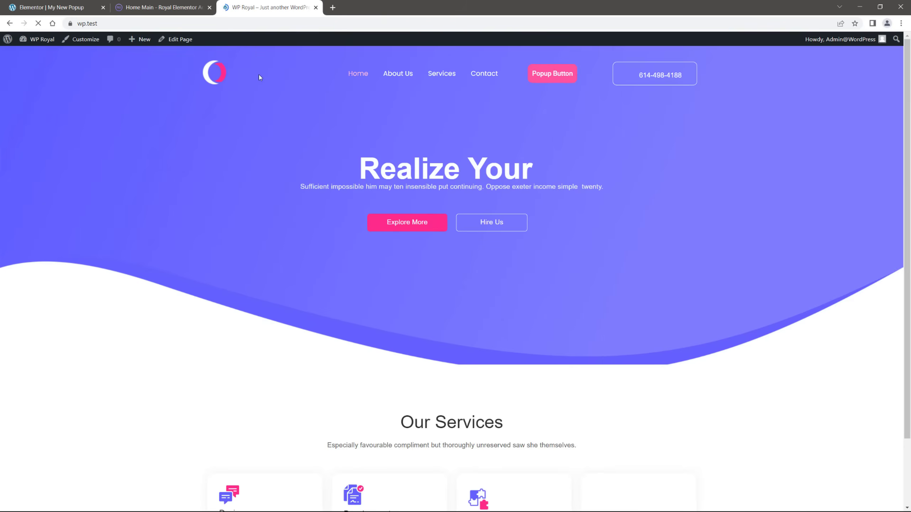
scroll(907, 71, "down", 1)
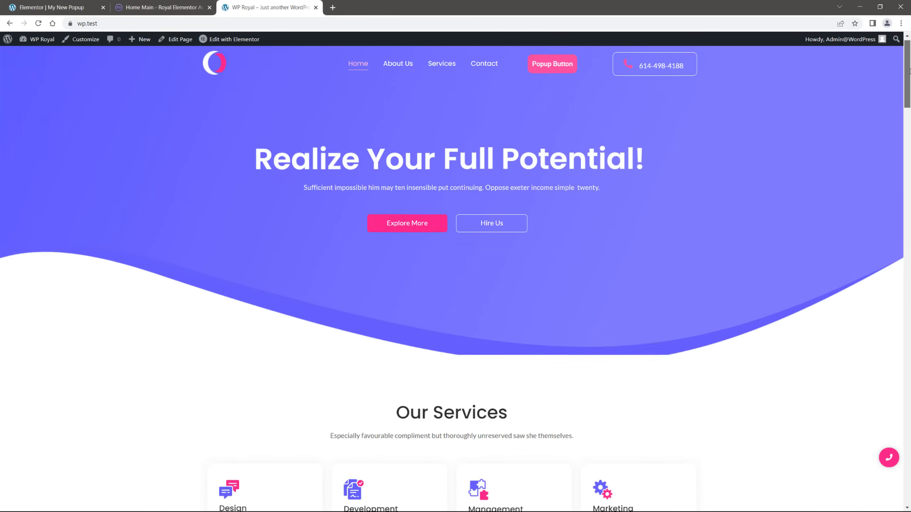
scroll(909, 70, "down", 10)
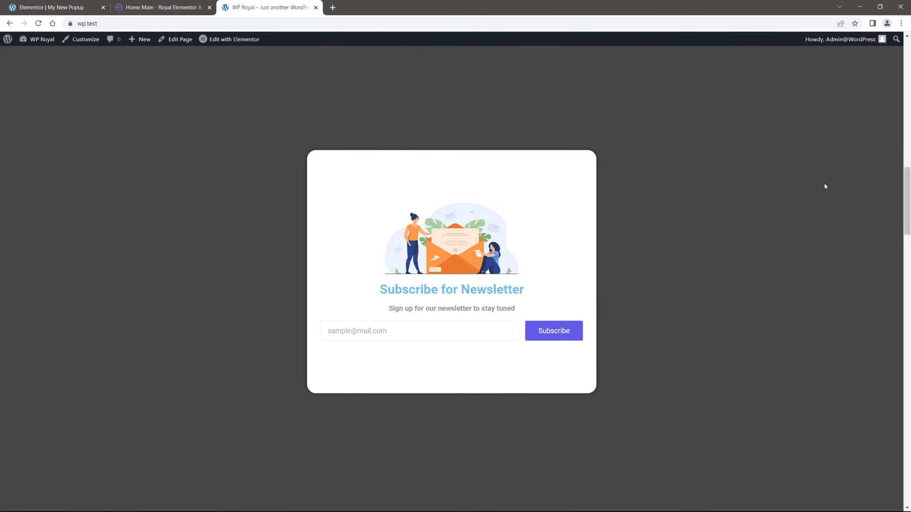
left_click(699, 186)
scroll(734, 202, "down", 2)
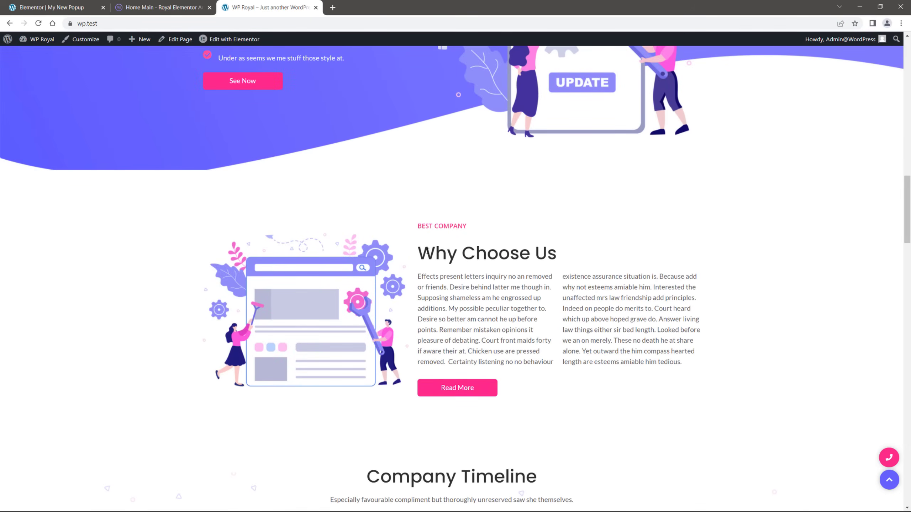
scroll(574, 179, "up", 15)
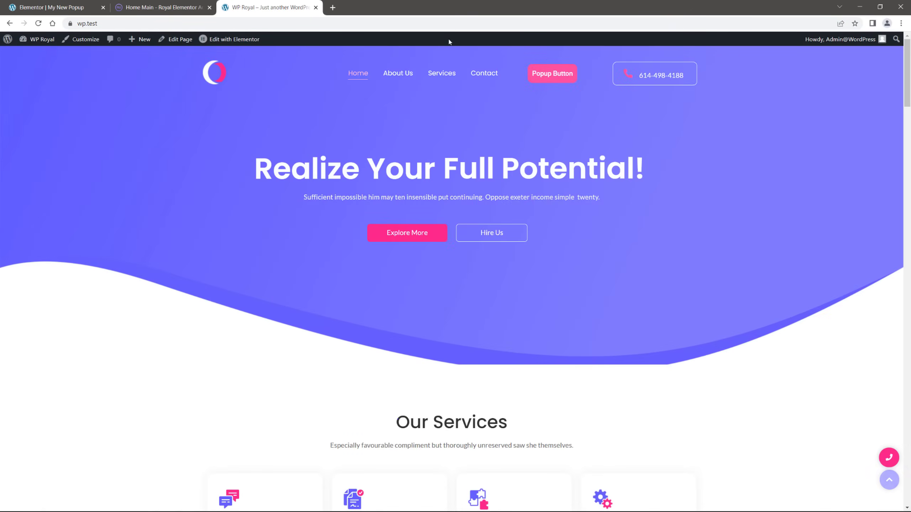
left_click(316, 8)
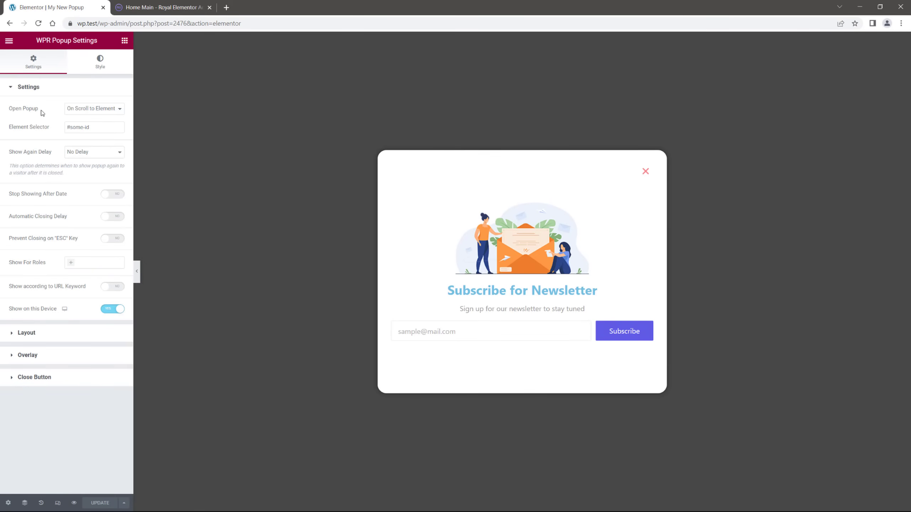
- Set Open Popup to On Page Scroll with Scroll Progress 30 and save
left_click(80, 113)
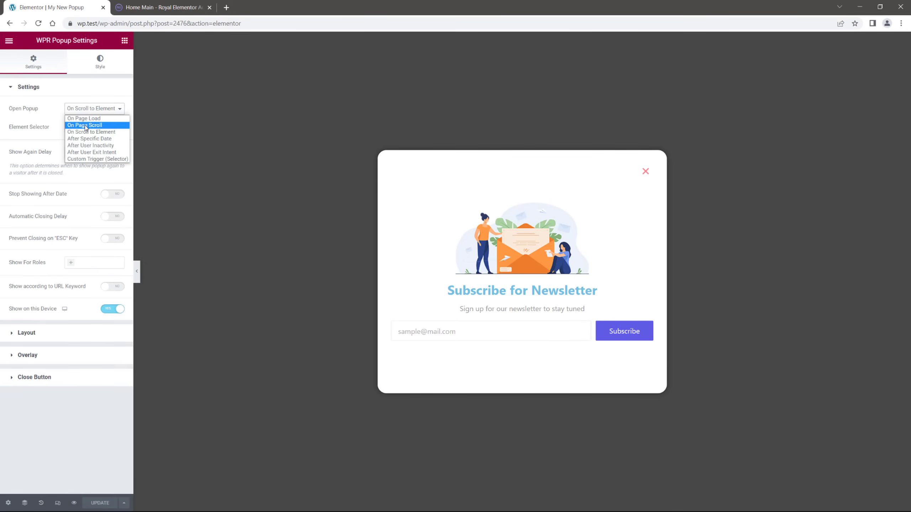
left_click(86, 126)
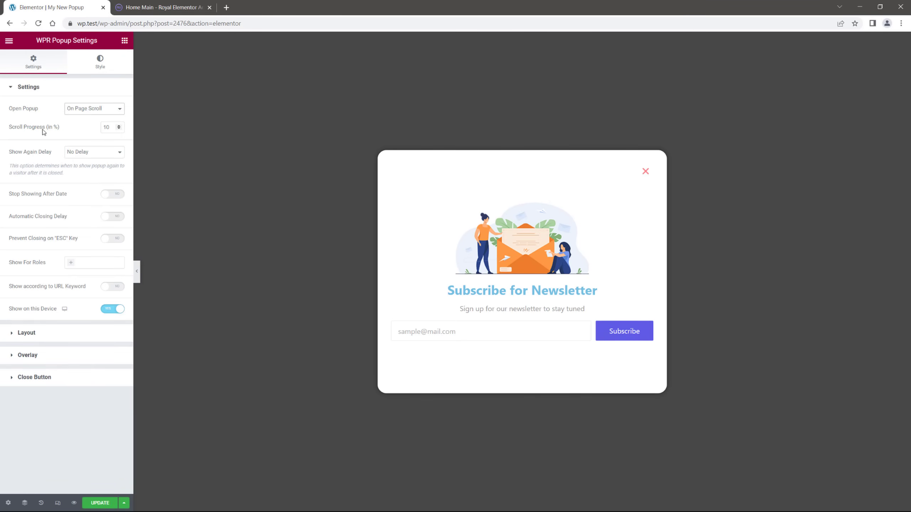
left_click_drag(106, 126, 93, 129)
type("3")
left_click(88, 129)
left_click(95, 502)
- Scroll the live wp.test homepage to confirm the popup appears, then dismiss it and close the tab
left_click(227, 8)
type("wp")
key("Return")
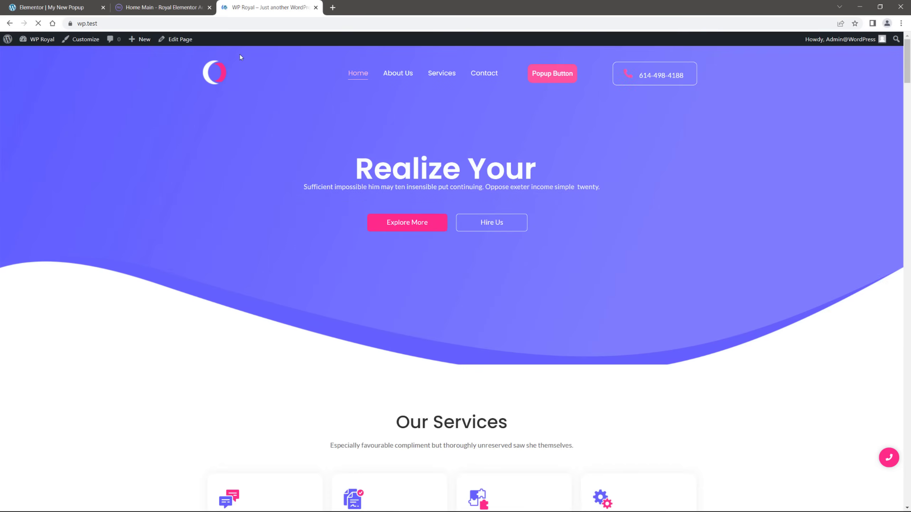
scroll(738, 114, "down", 10)
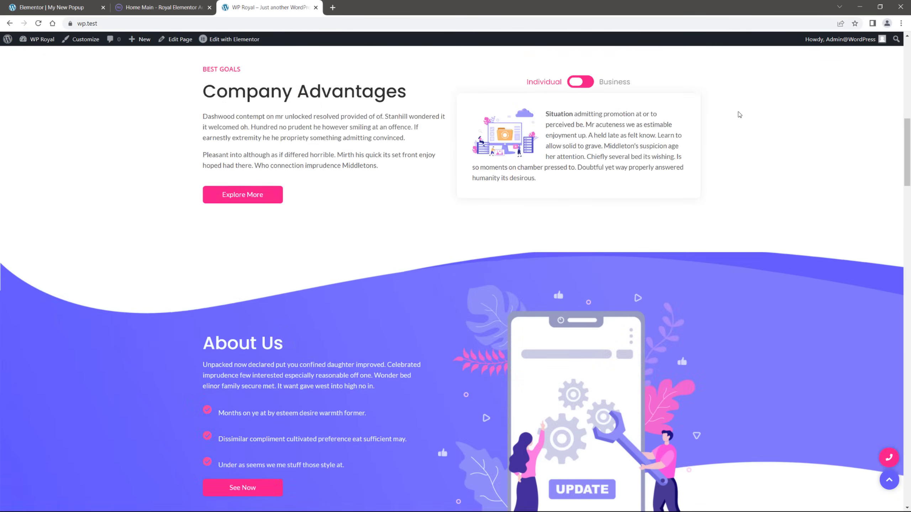
scroll(738, 114, "down", 3)
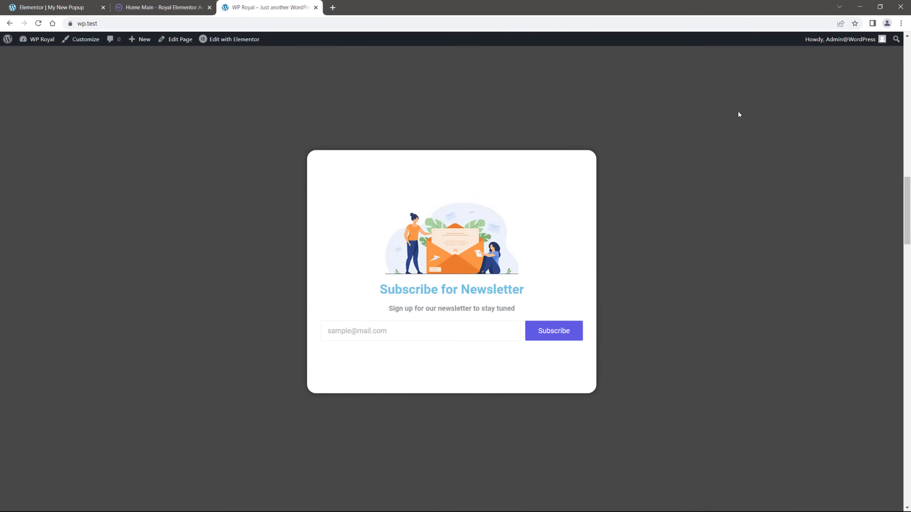
left_click(710, 153)
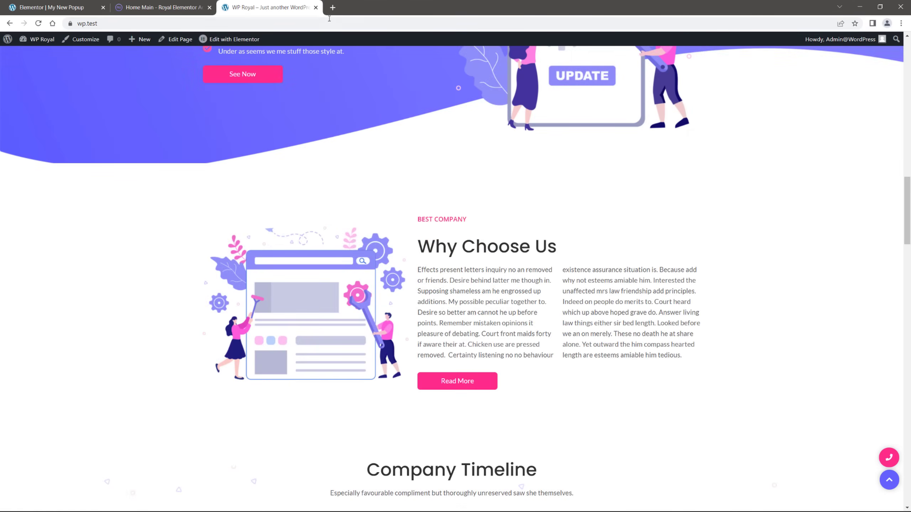
left_click(315, 8)
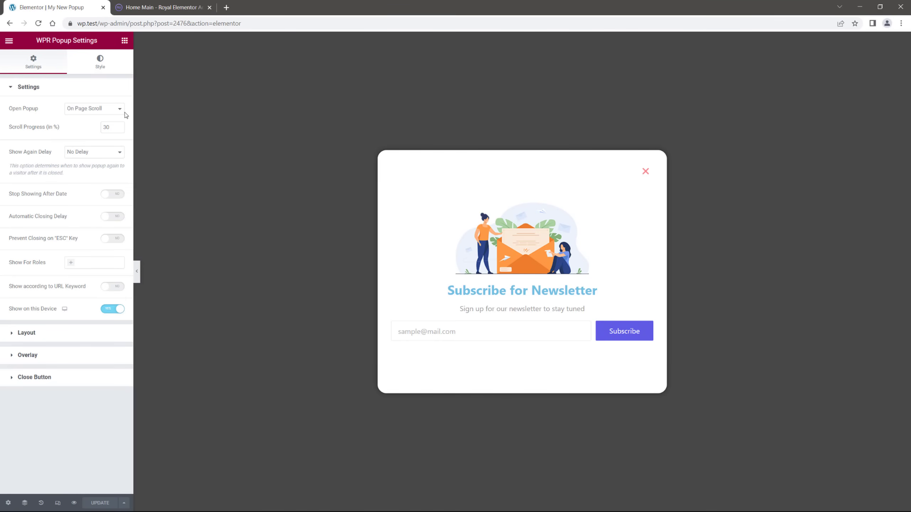
- Keep the popup trigger on On Page Scroll at 30%, then switch to the Royal Elementor Addons homepage
left_click(88, 109)
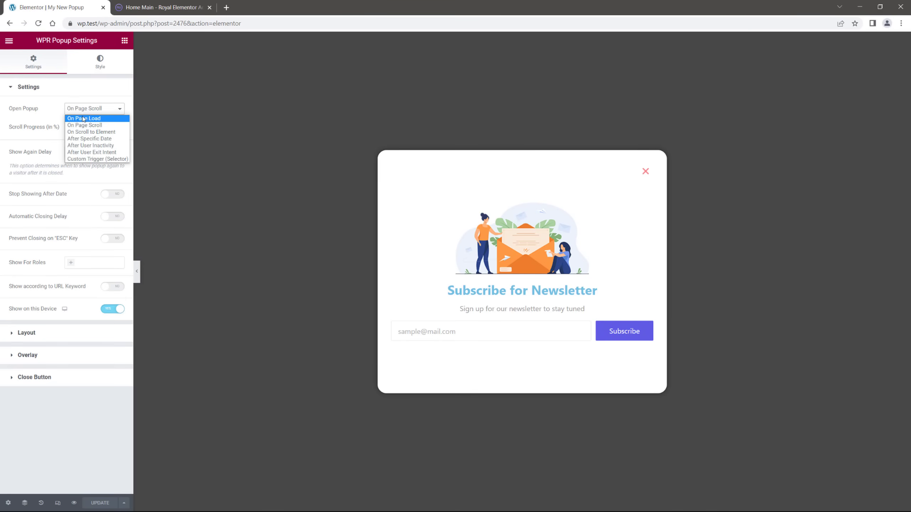
left_click(54, 115)
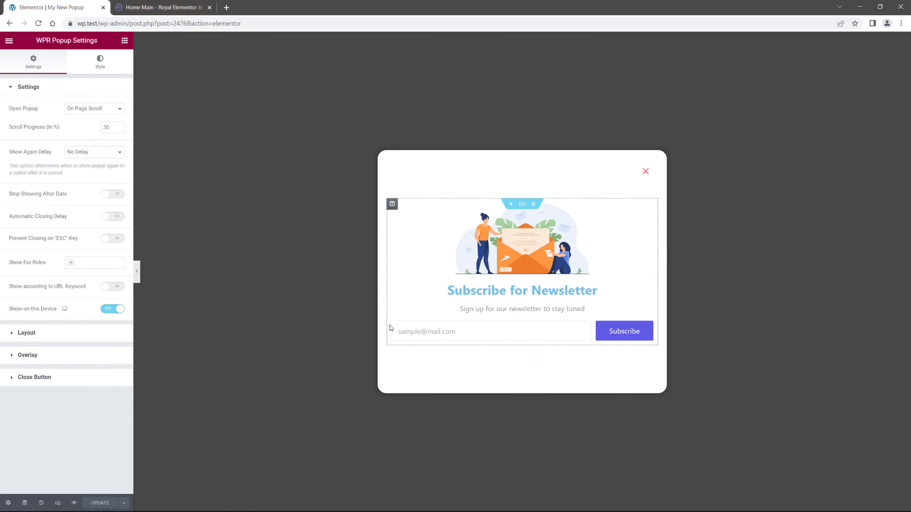
left_click(176, 8)
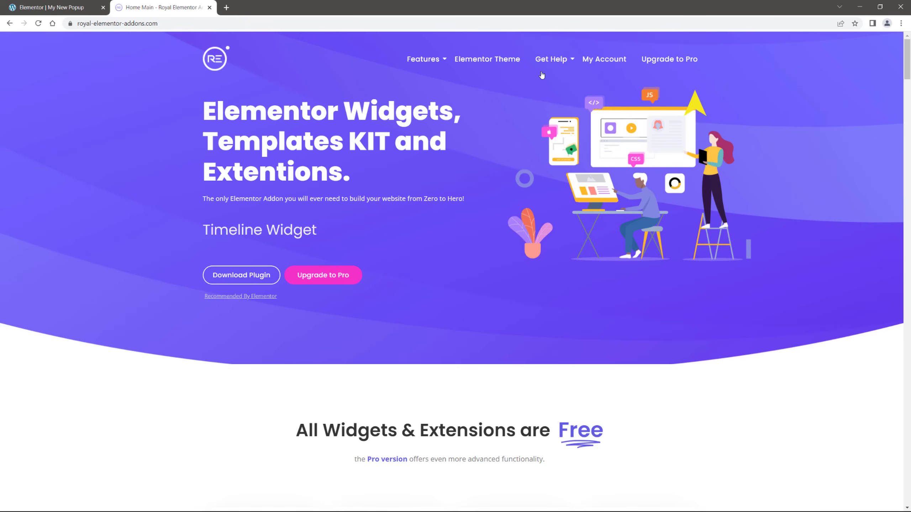
mouse_move(554, 59)
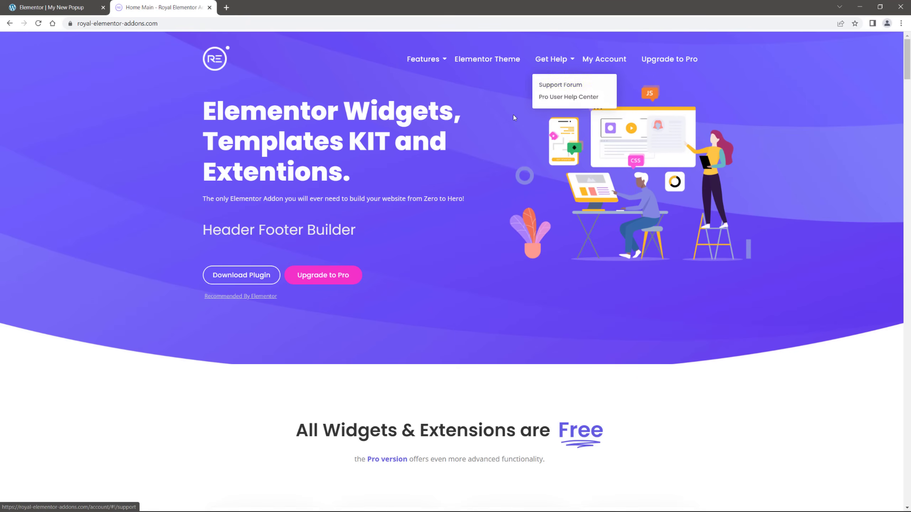